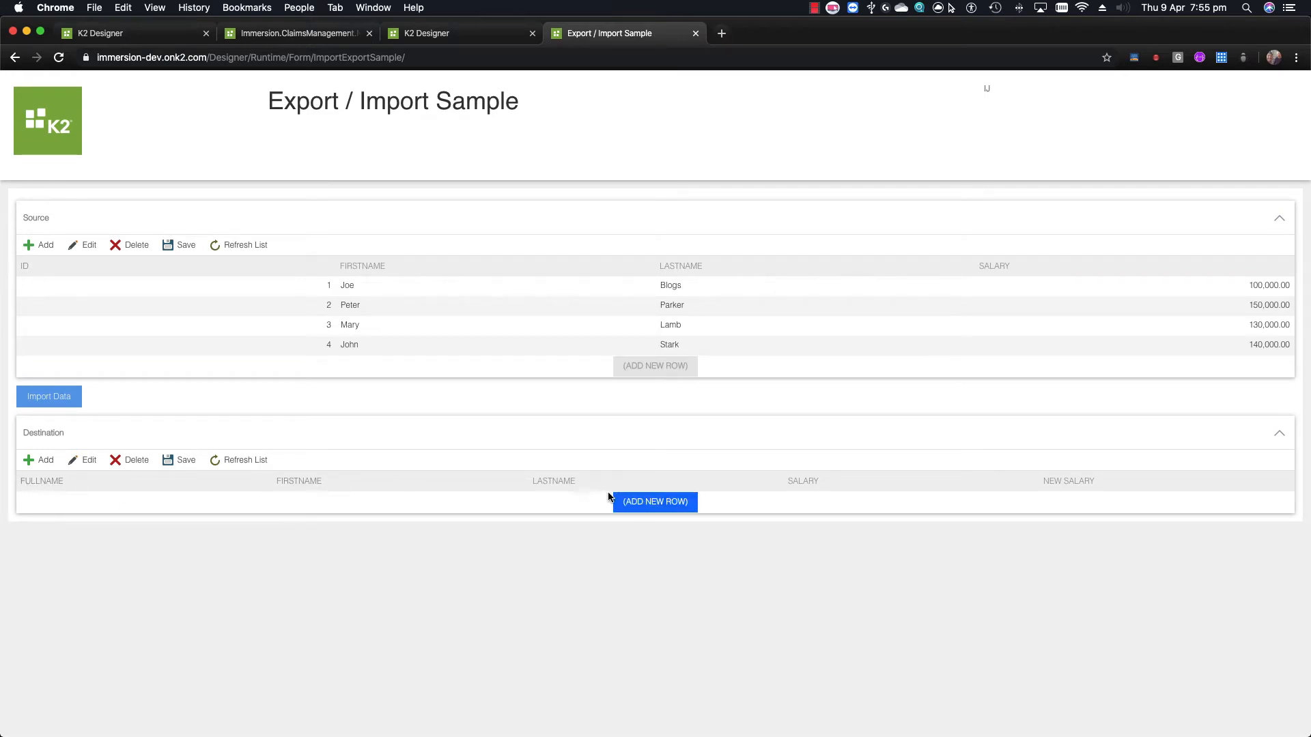
From the Source list, open the DataExportImport form in a new browser tab
left_click(536, 304)
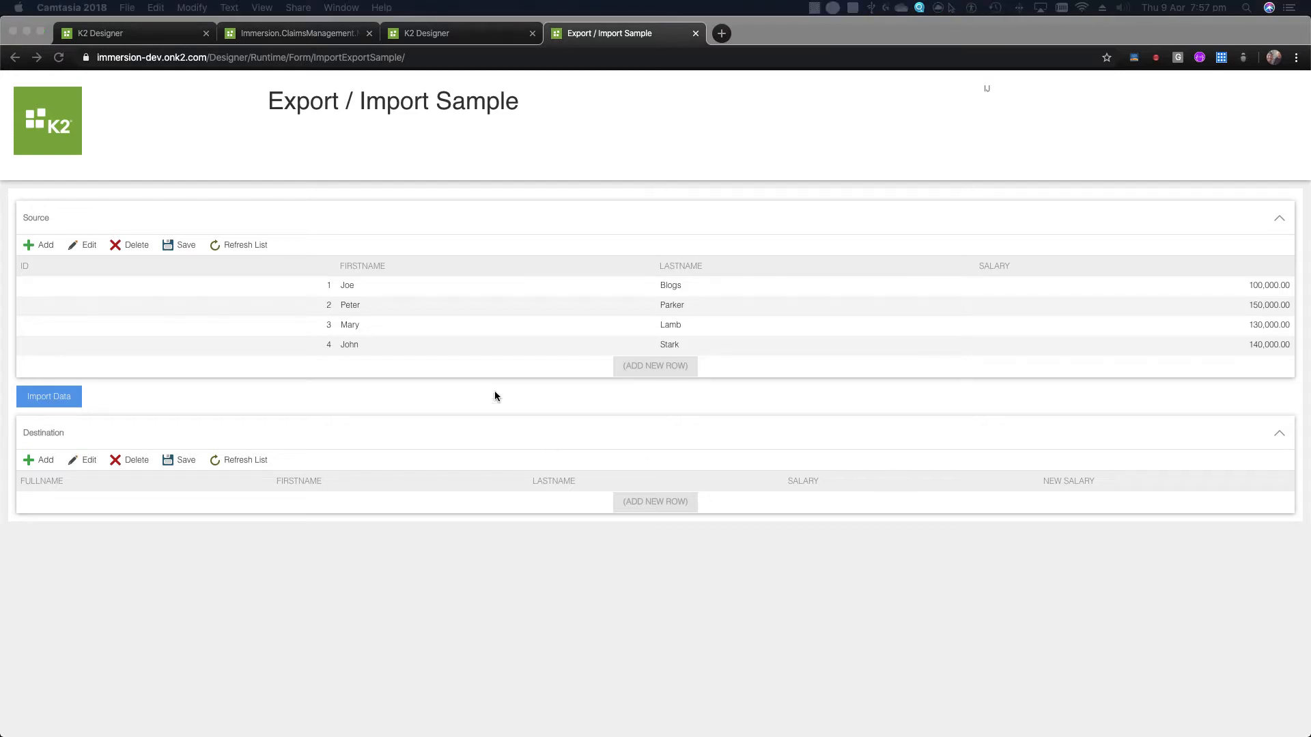
left_click(404, 211)
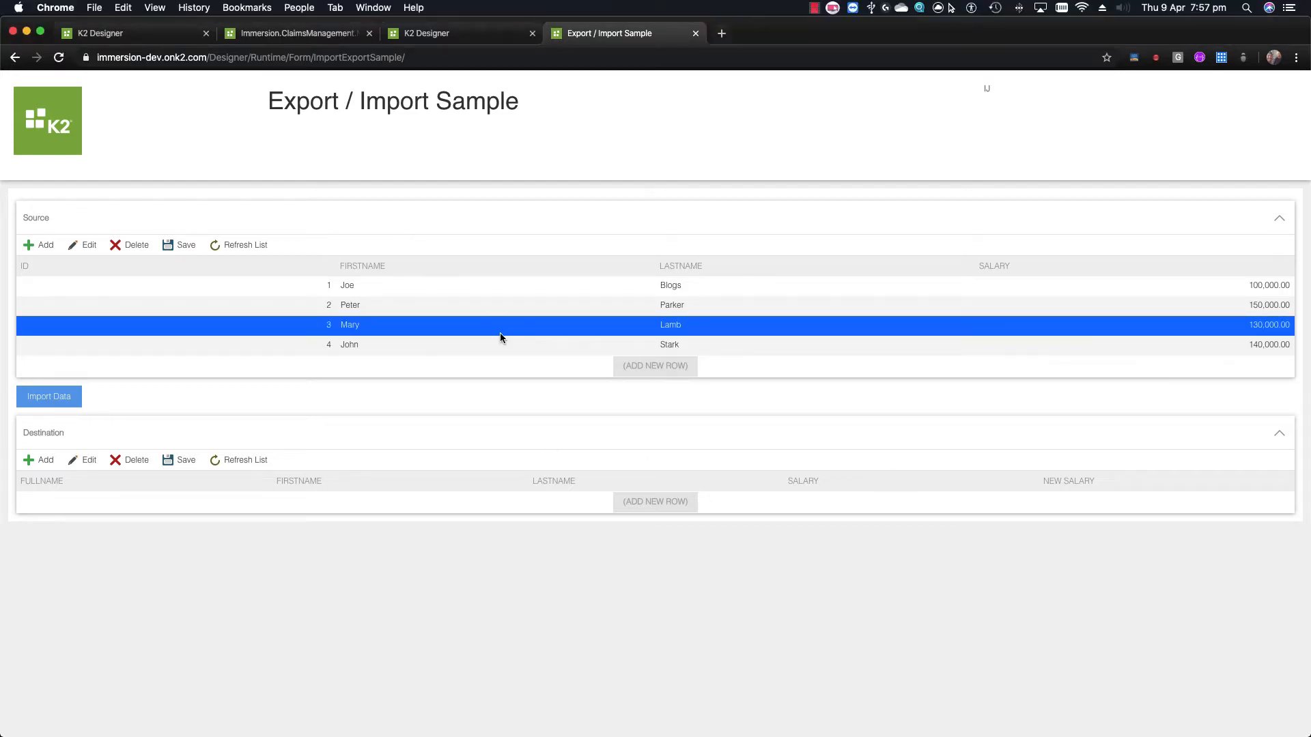
left_click(55, 398)
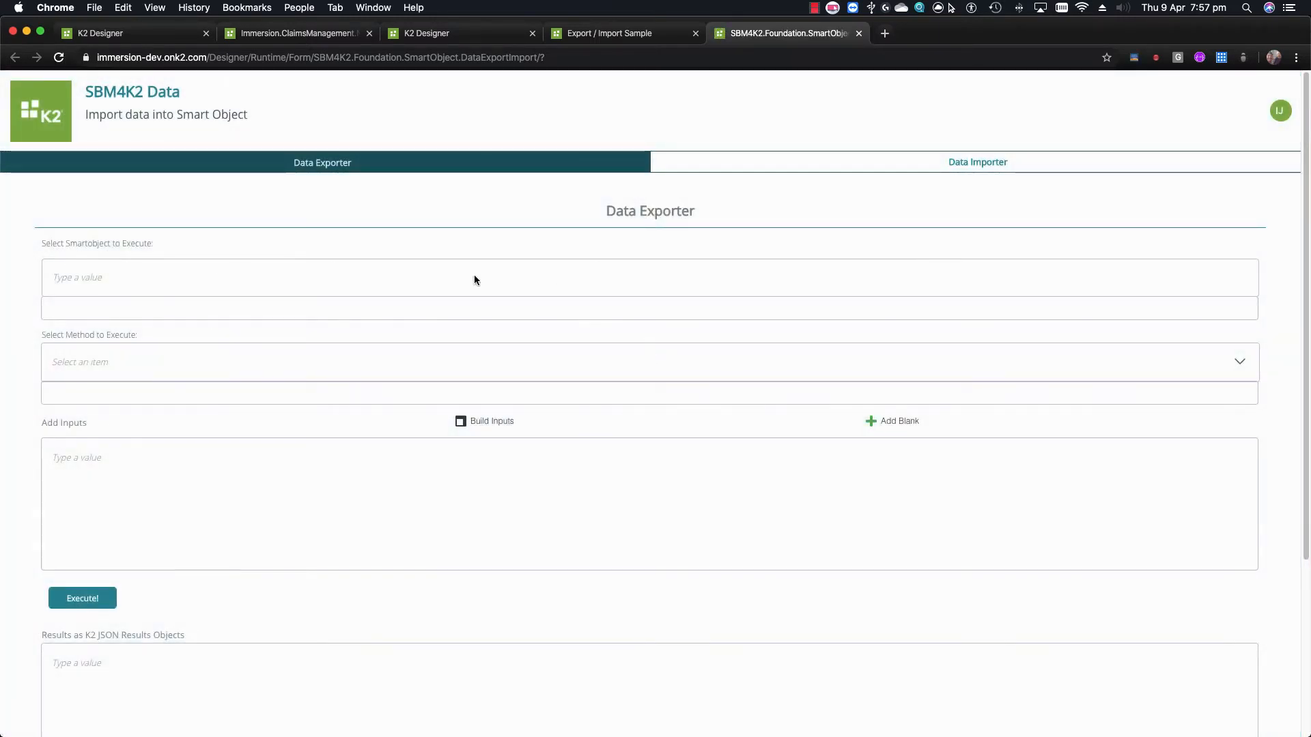
Set the SmartObject to execute to FromData with the Get List method
left_click_drag(615, 213, 690, 213)
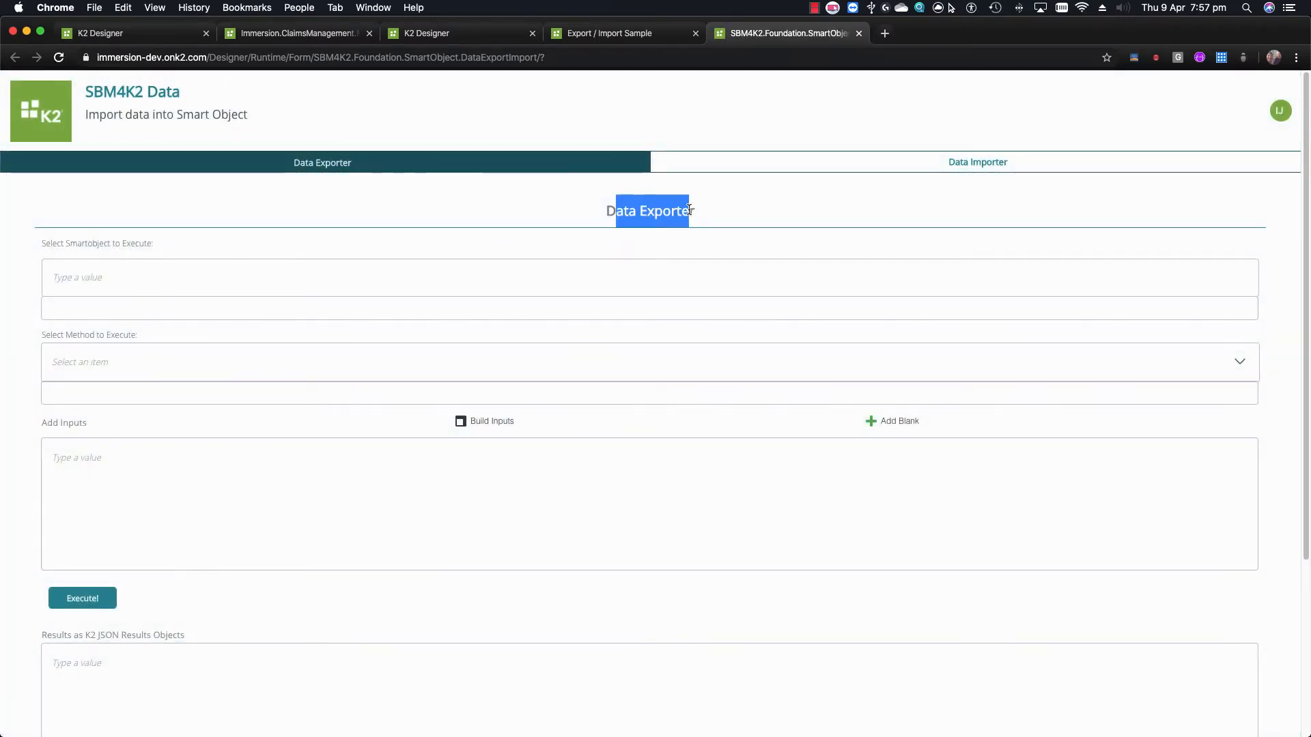
left_click(471, 232)
left_click(221, 284)
type("From")
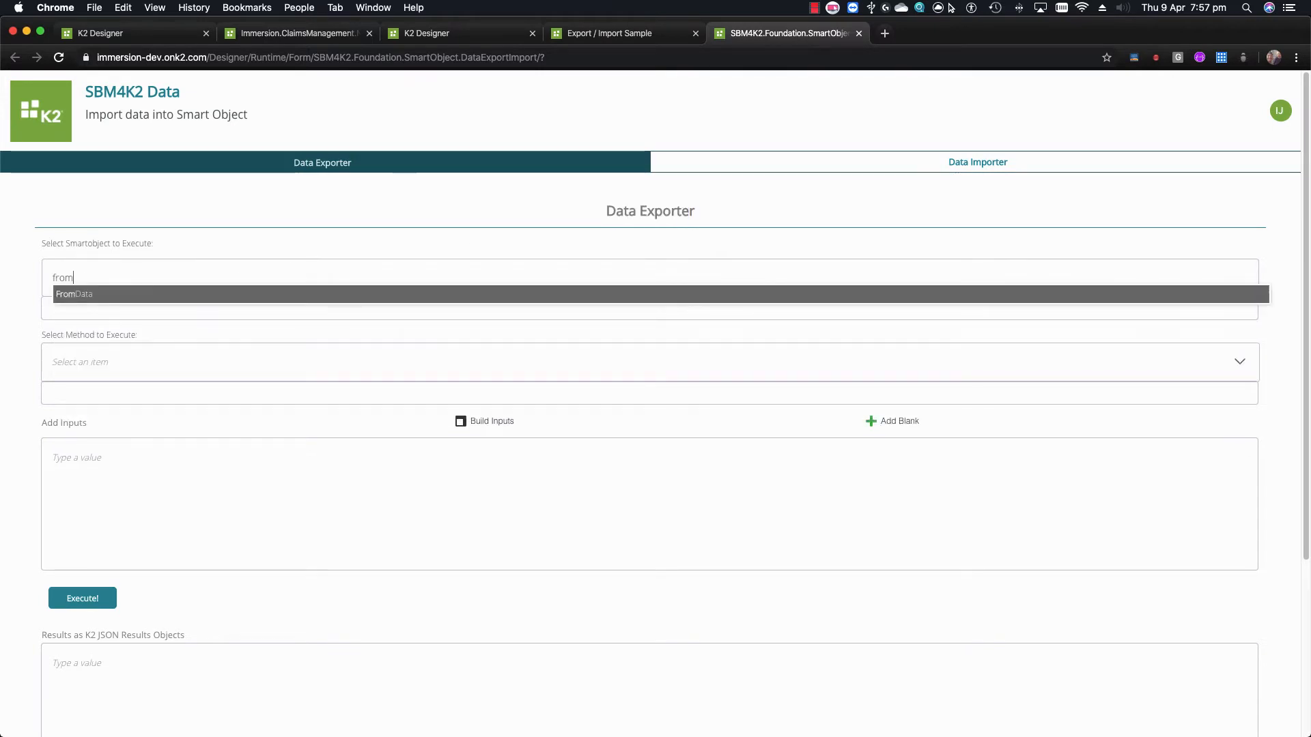
left_click(158, 293)
left_click(162, 367)
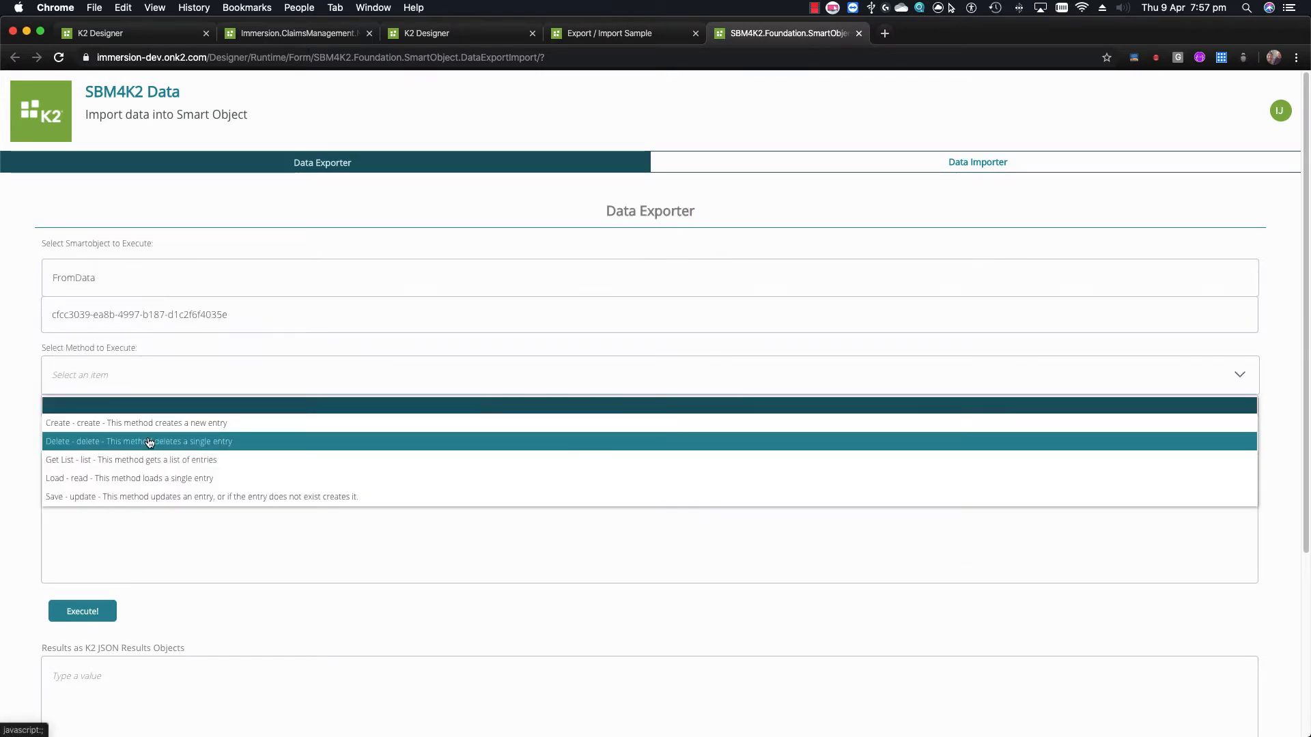
left_click(170, 459)
scroll(250, 391, "down", 2)
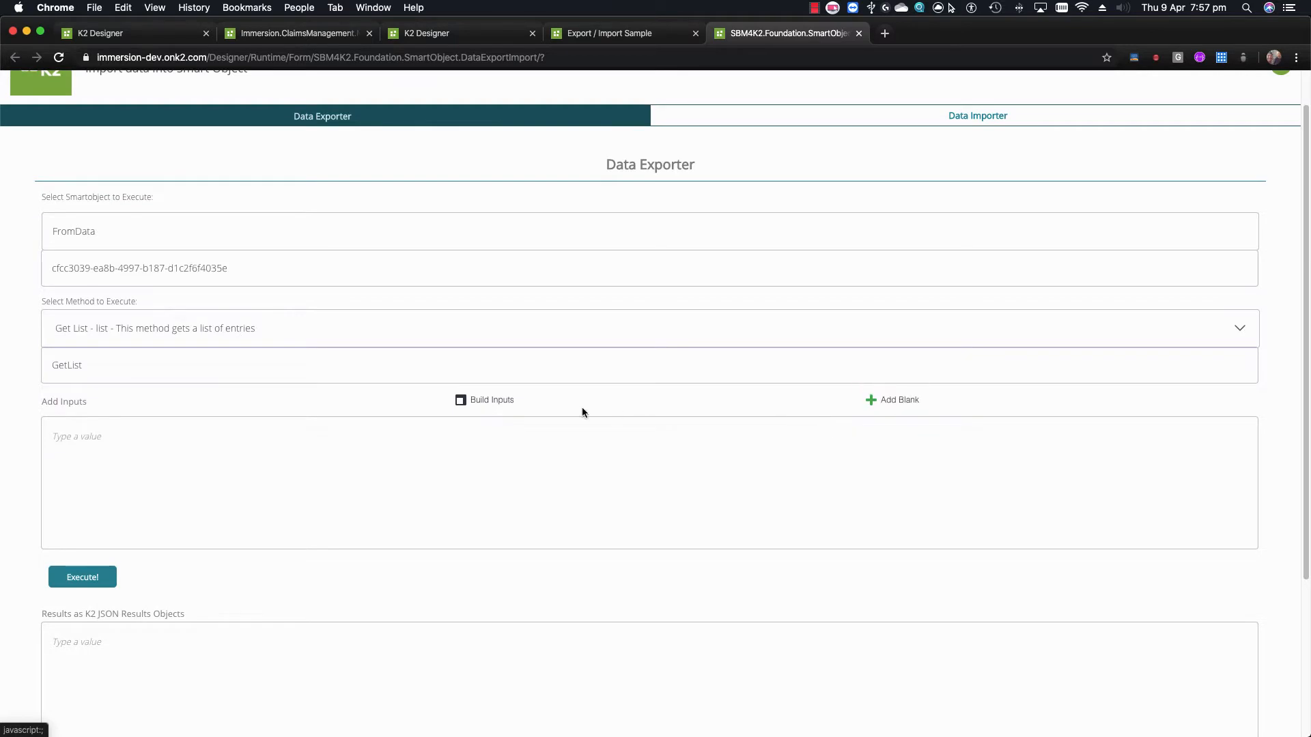
Add a blank name/value input and execute the Get List export on FromData
left_click(492, 409)
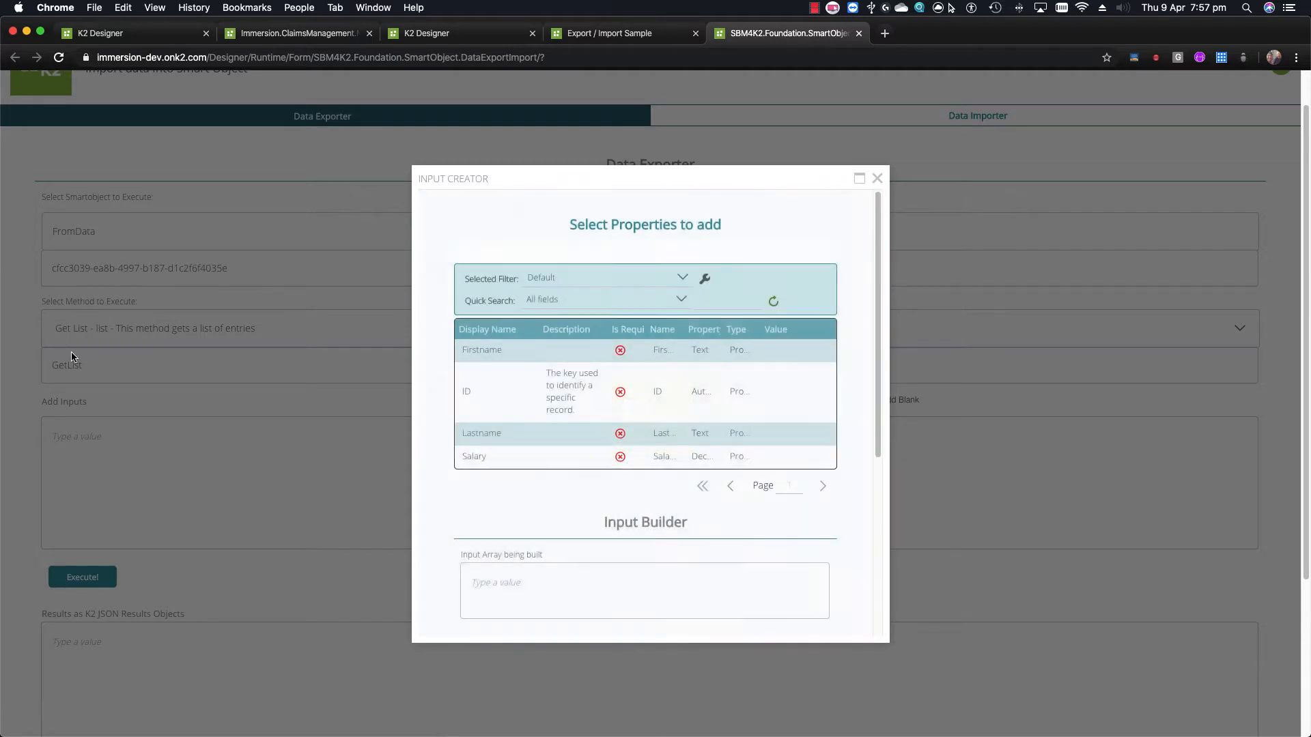
scroll(505, 471, "down", 1)
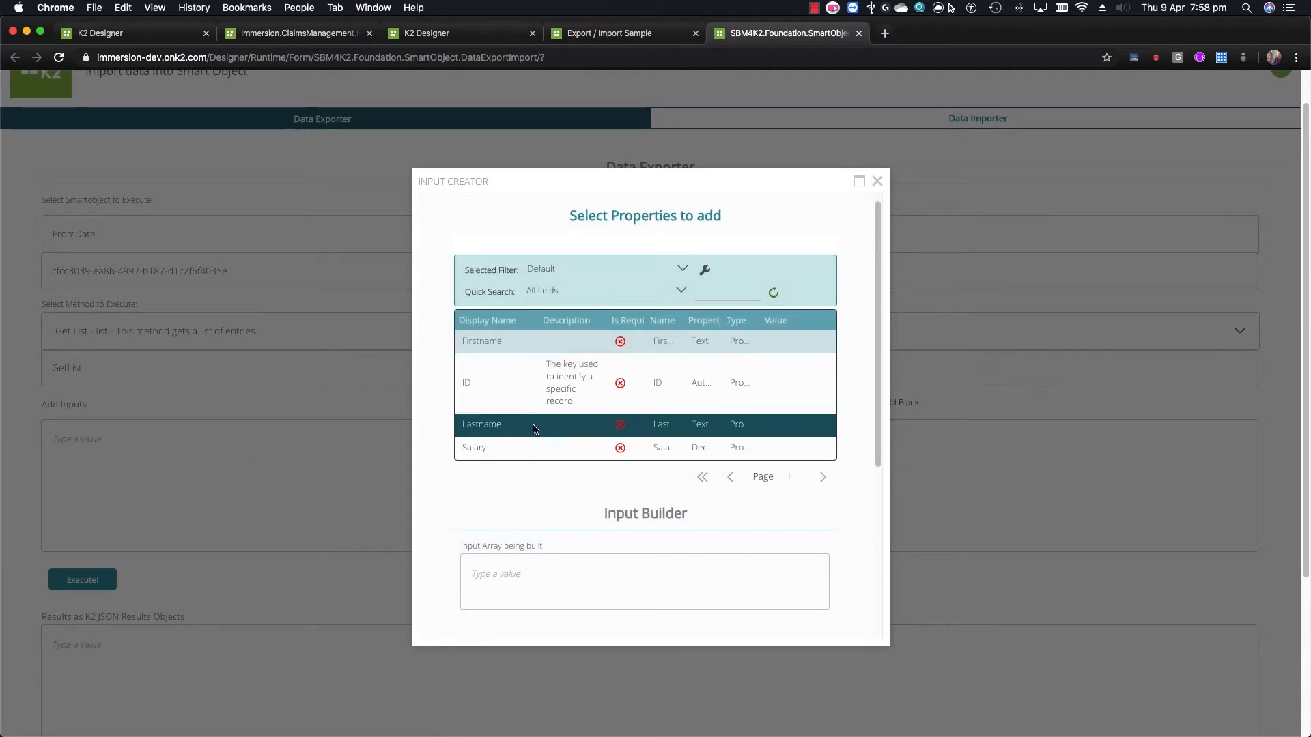
scroll(546, 465, "down", 3)
scroll(557, 395, "up", 4)
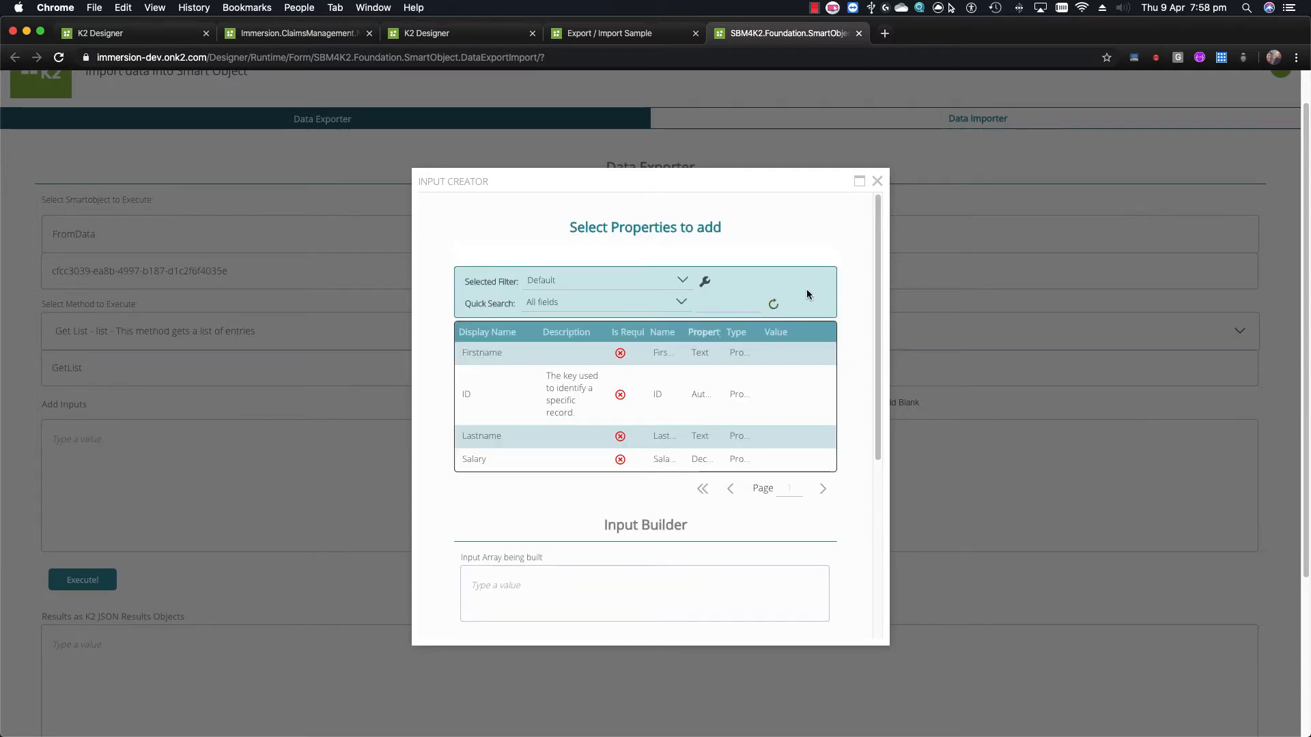
left_click(877, 181)
left_click(887, 403)
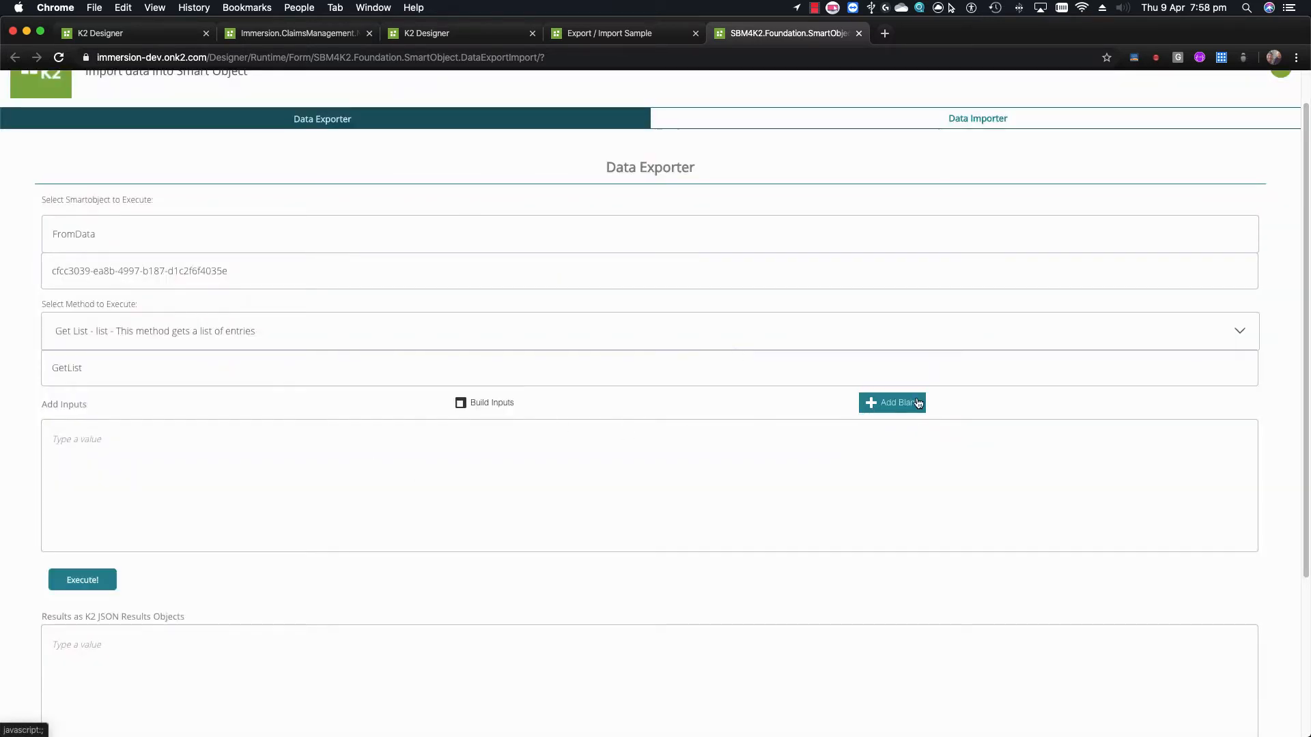
scroll(342, 448, "down", 4)
left_click(103, 362)
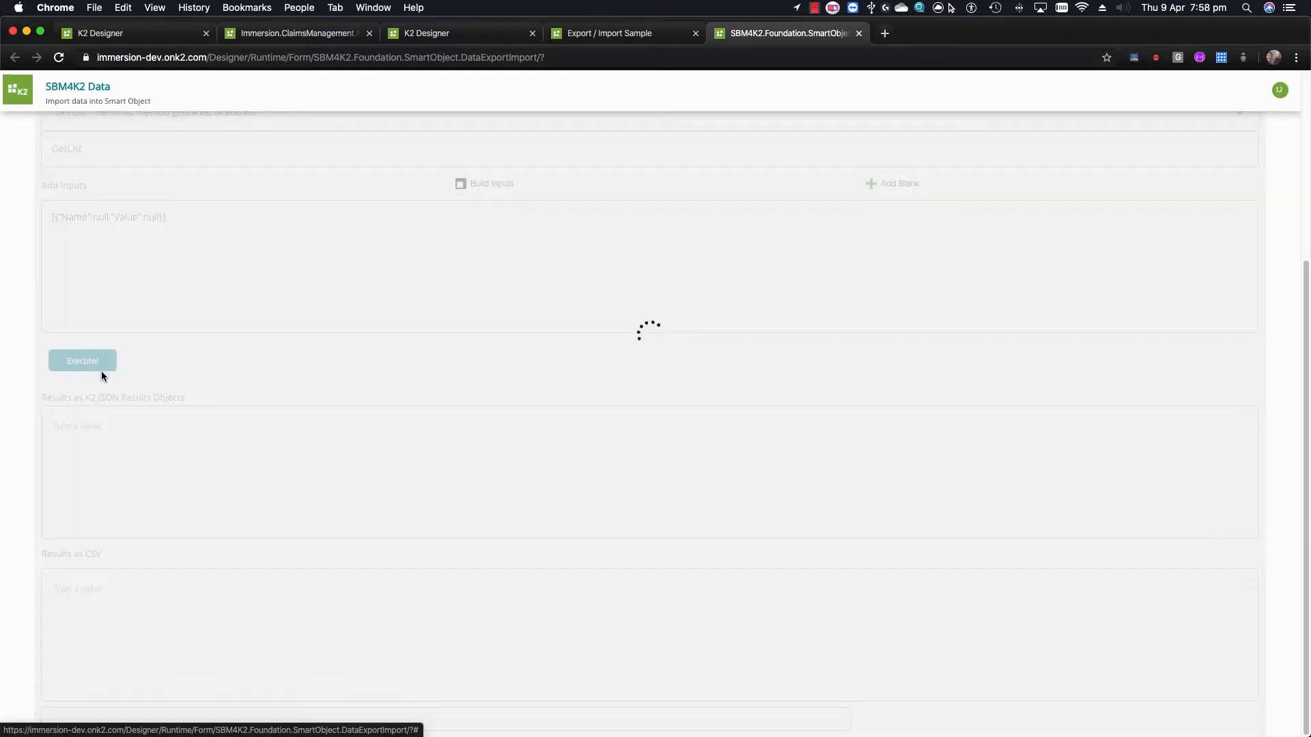
Copy all the exported JSON results and go to the Data Importer page
left_click_drag(325, 454, 348, 498)
left_click(607, 464)
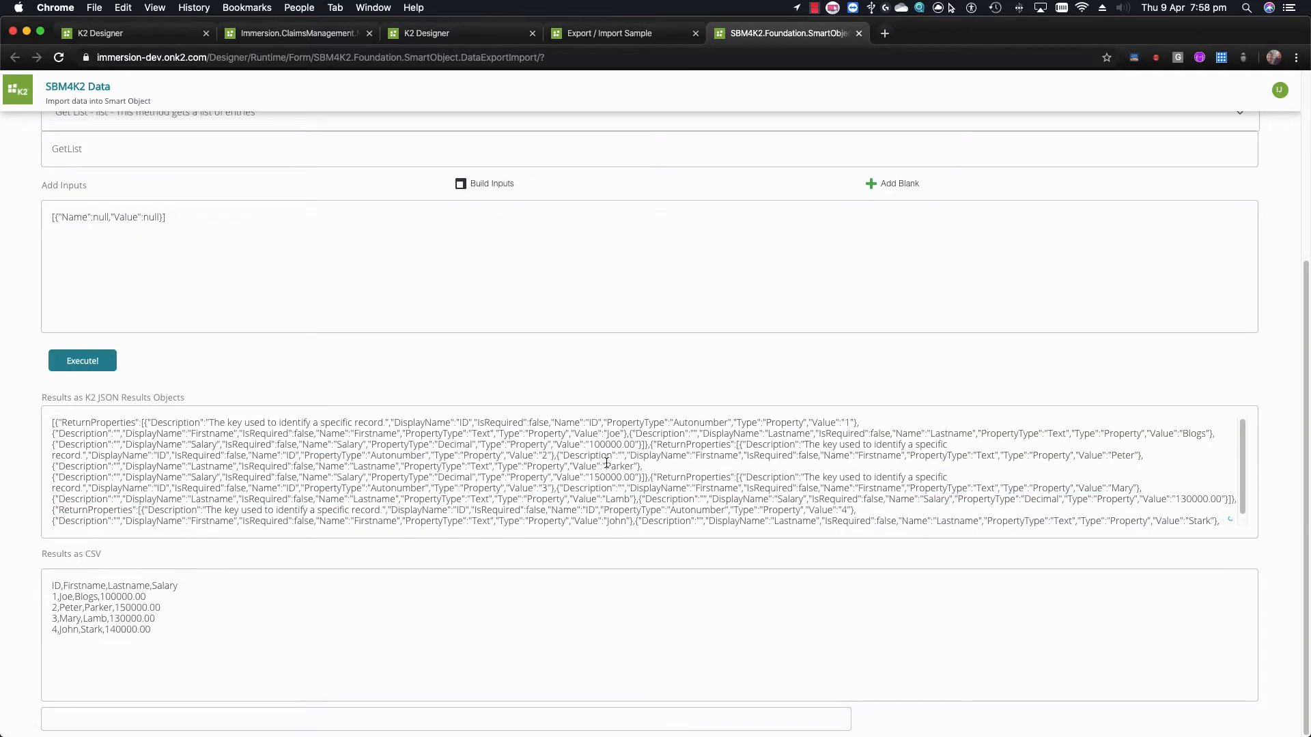
left_click(187, 636)
key("super+a")
left_click(333, 637)
left_click(536, 486)
key("super+a")
scroll(536, 485, "up", 5)
left_click(770, 166)
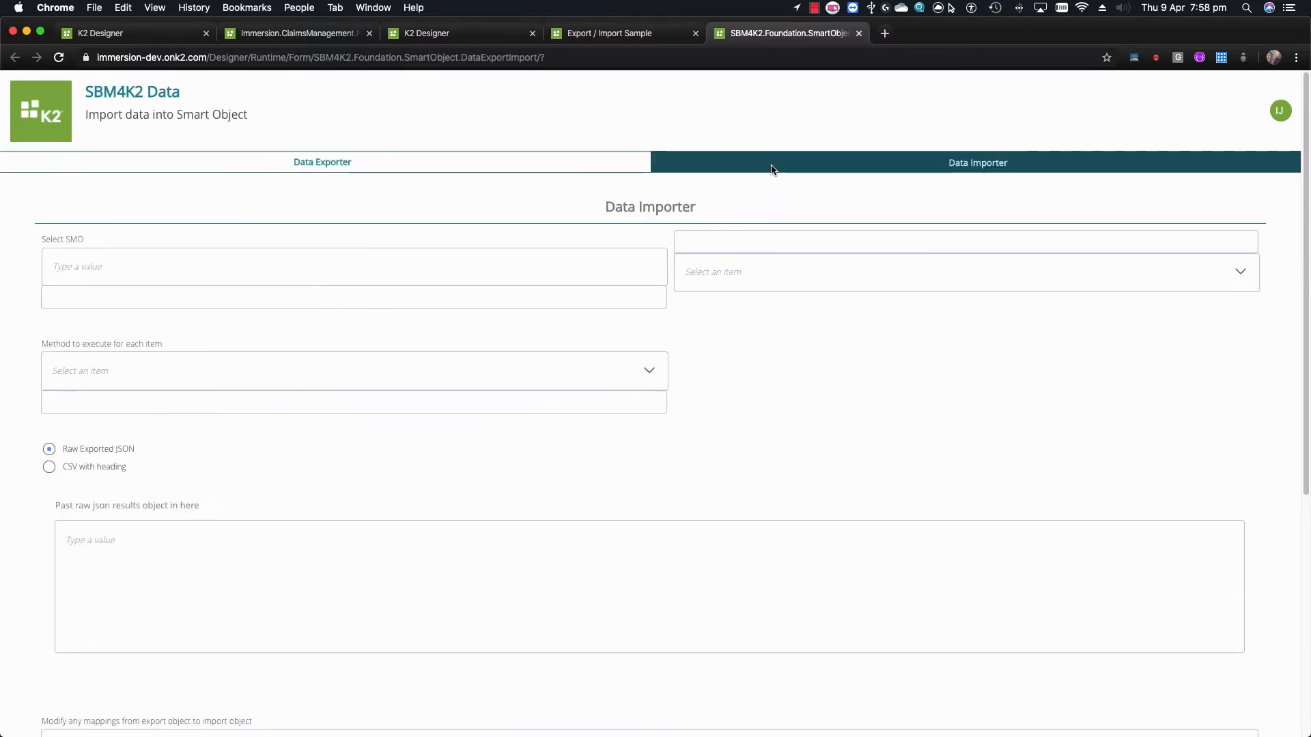
Pick ToData with the Create method and paste the copied FromData JSON into the raw JSON box
left_click(208, 269)
type("tod")
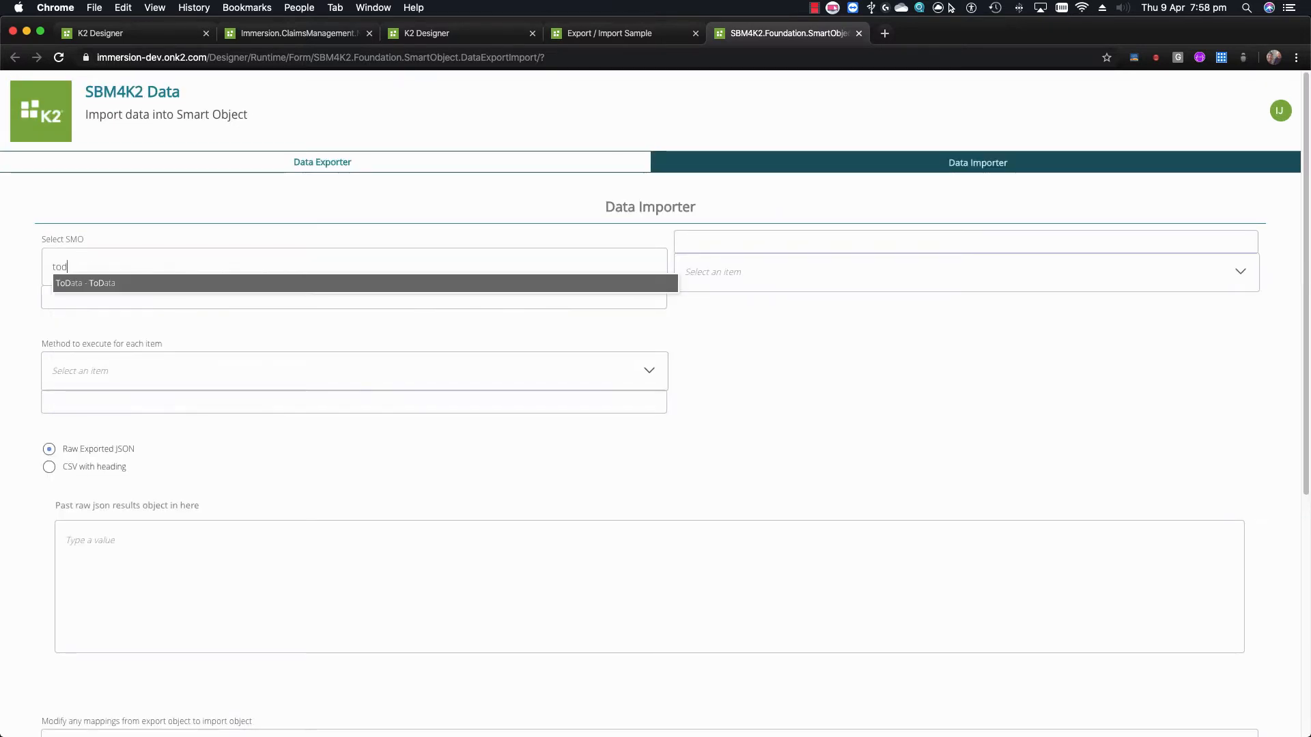
left_click(181, 289)
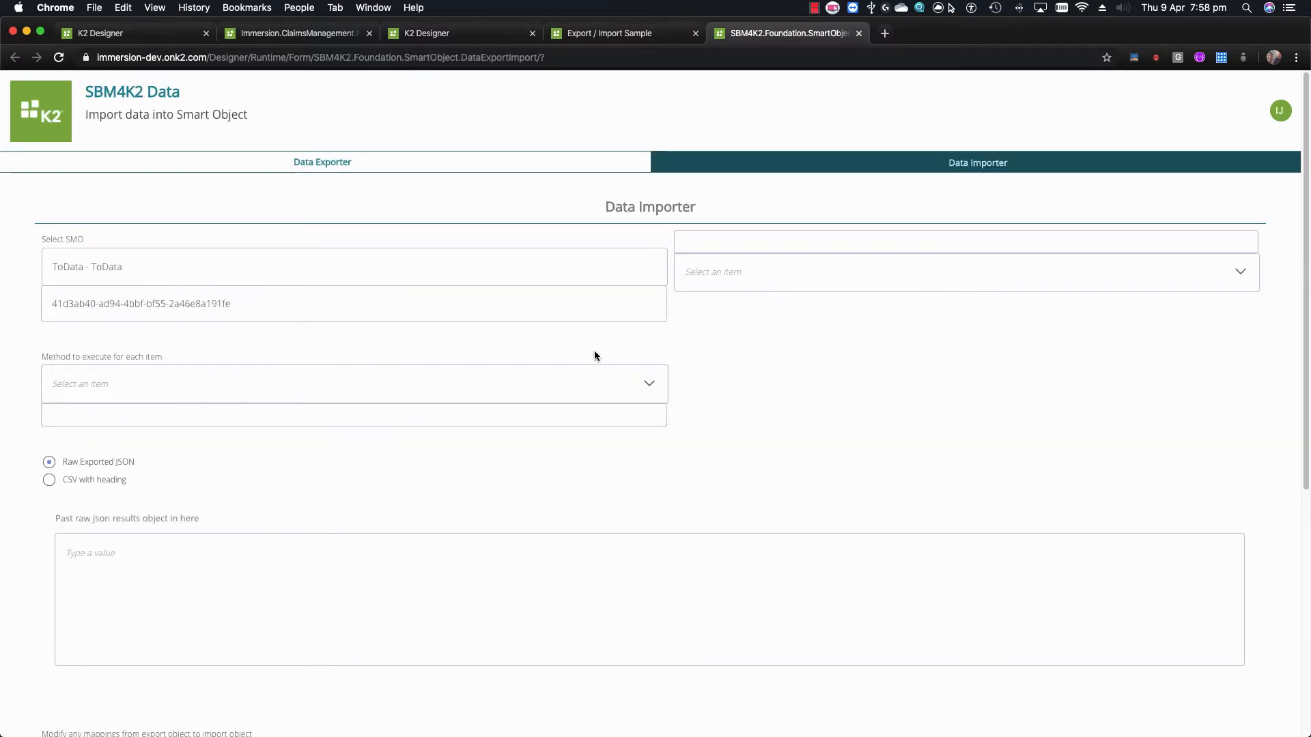
left_click(361, 384)
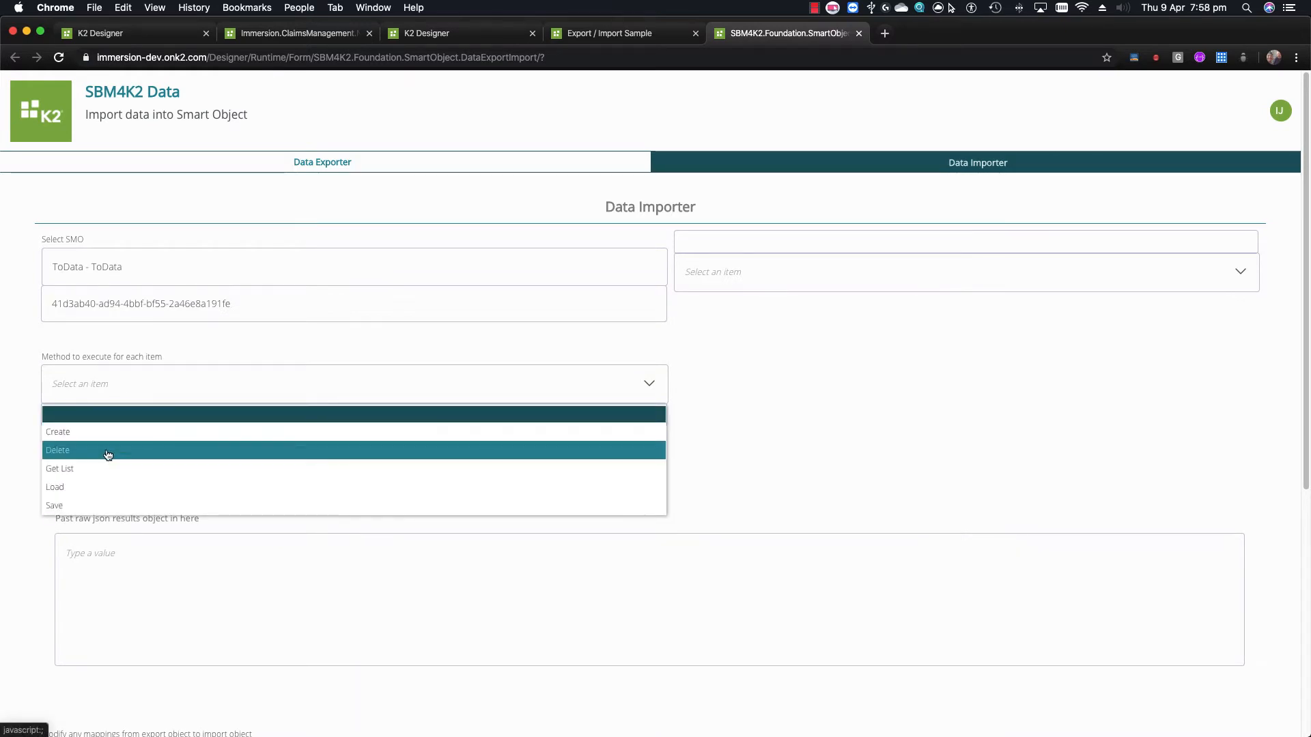
left_click(86, 433)
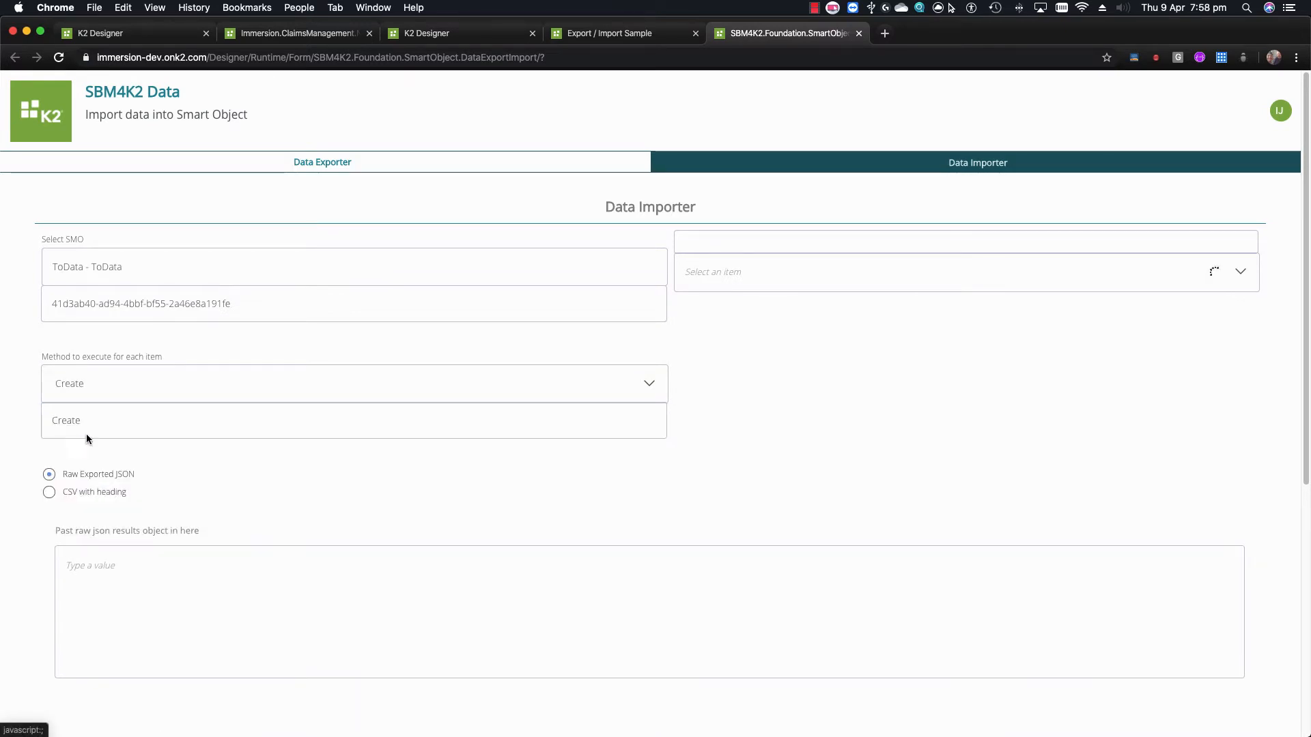
scroll(275, 466, "down", 5)
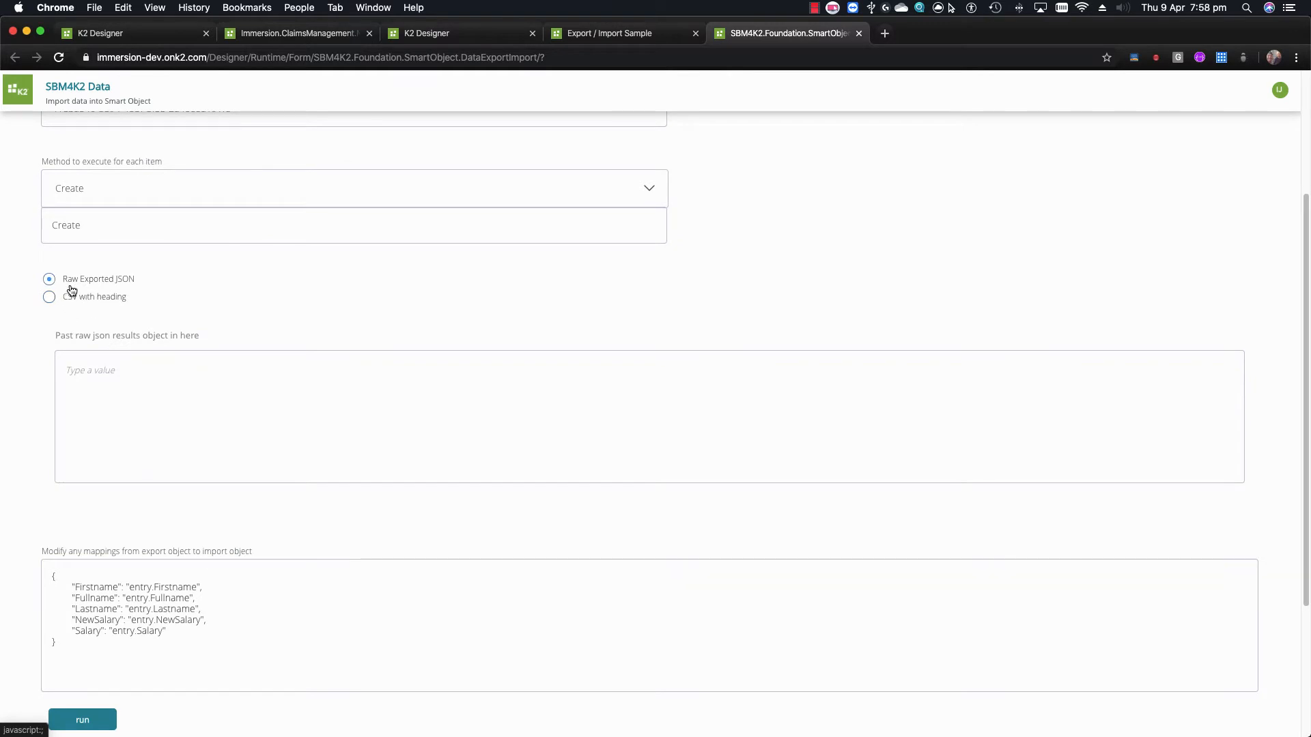
left_click(176, 373)
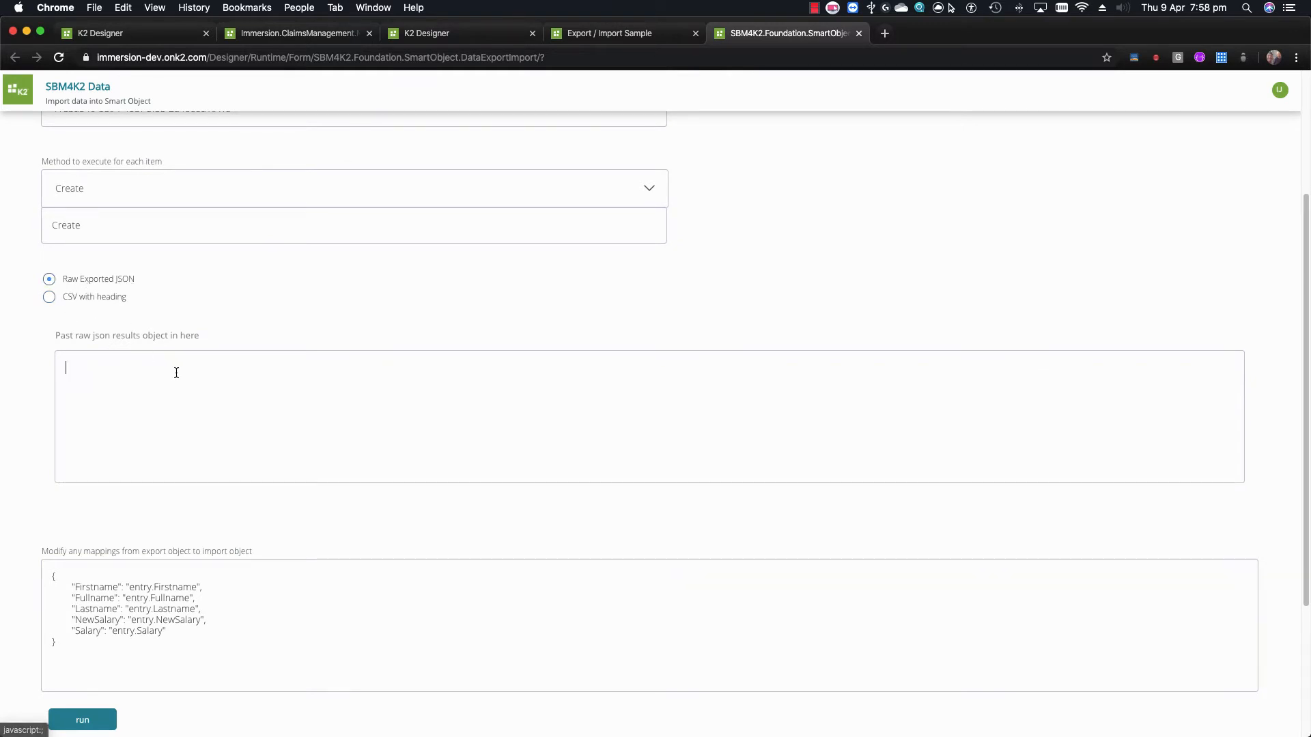
key("super+v")
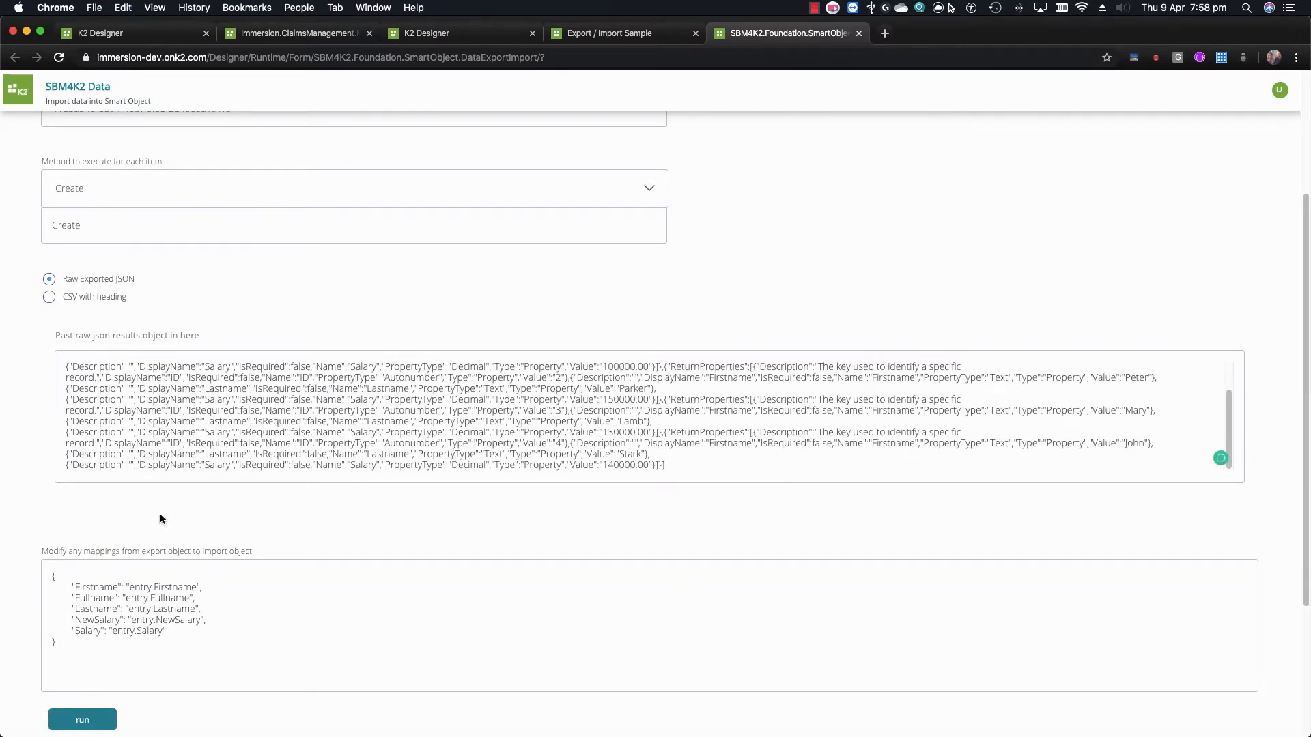
Inspect the Firstname, NewSalary and Lastname mappings and their entry sources
scroll(244, 504, "down", 5)
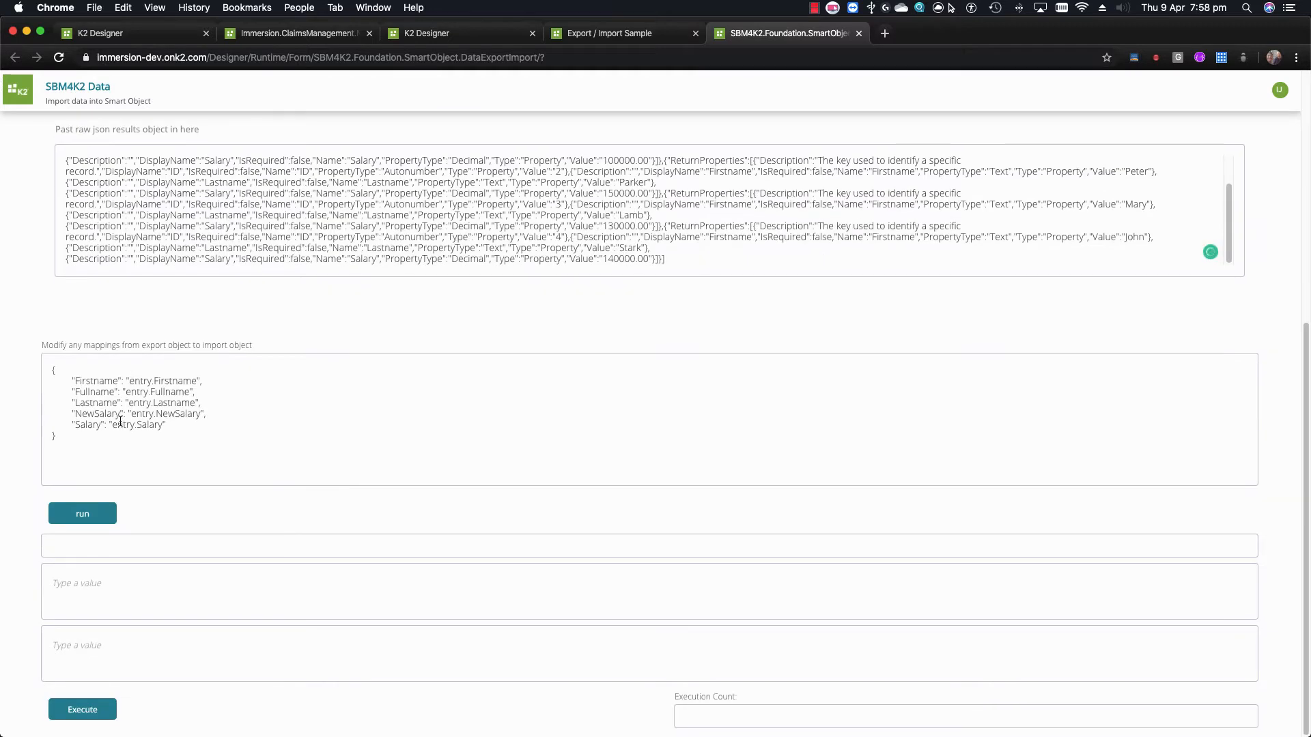
double_click(94, 383)
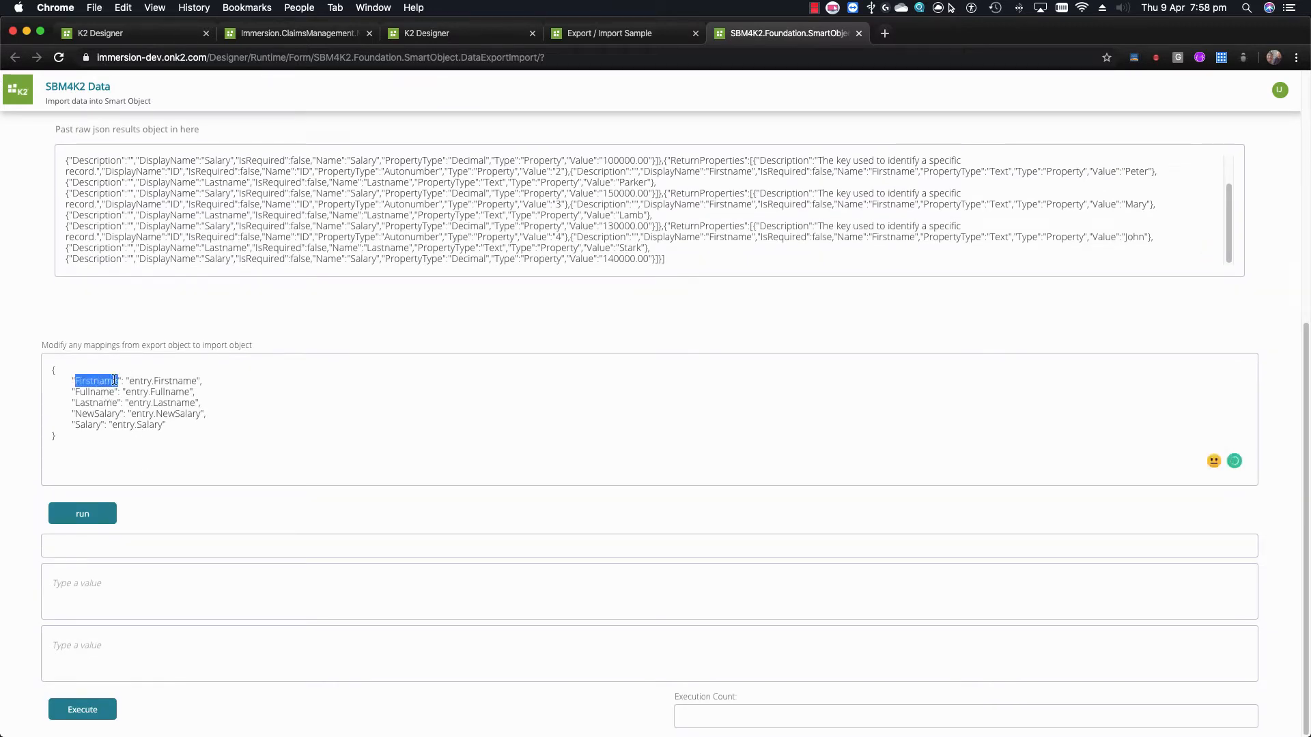
left_click(97, 392)
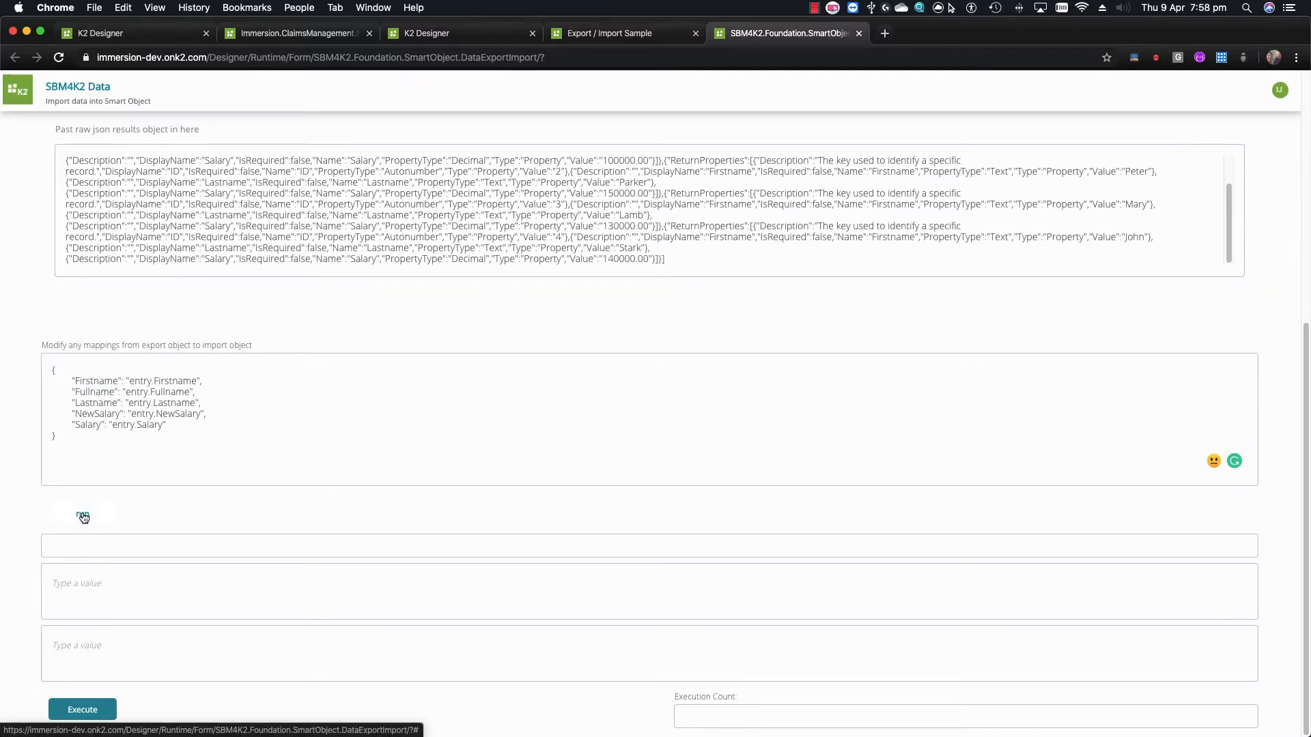
double_click(89, 383)
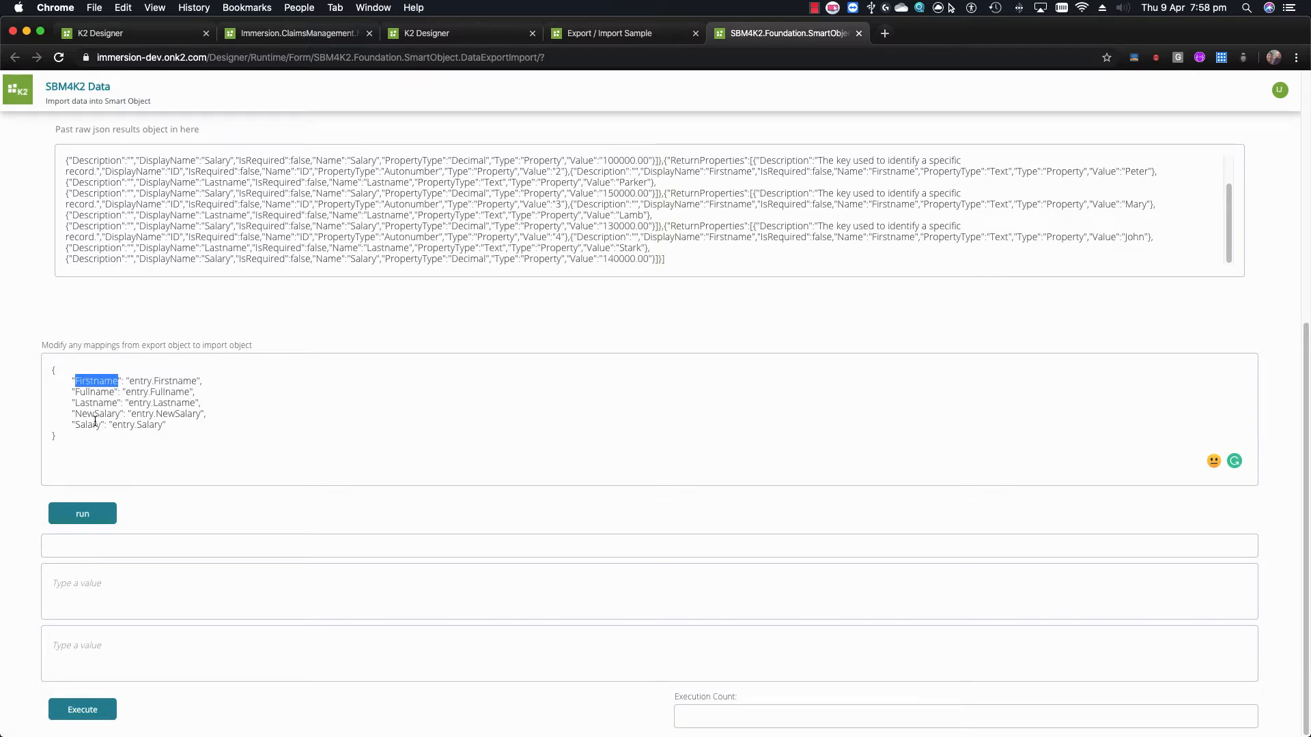
double_click(176, 383)
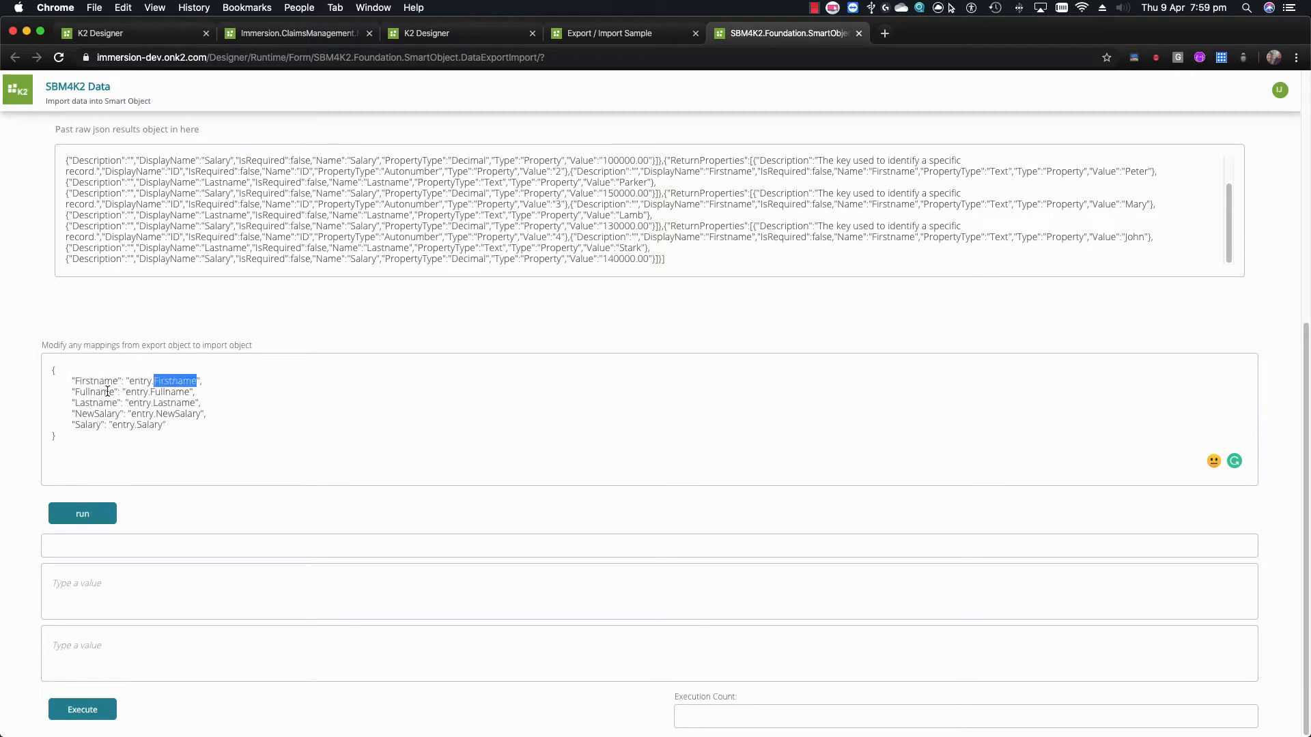
double_click(96, 411)
double_click(175, 403)
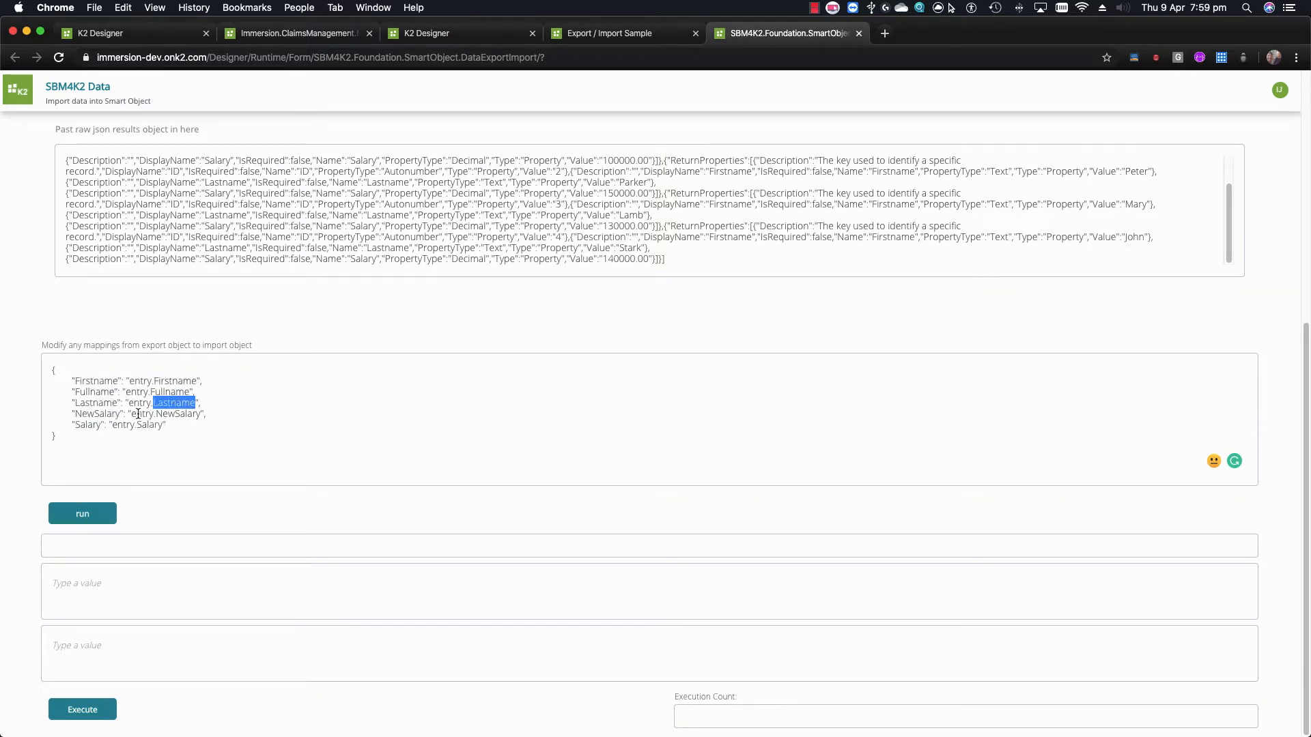
Replace 'Fullname' with 'Firstname' in the Fullname mapping's entry source
double_click(96, 390)
double_click(165, 391)
double_click(176, 381)
key("super+c")
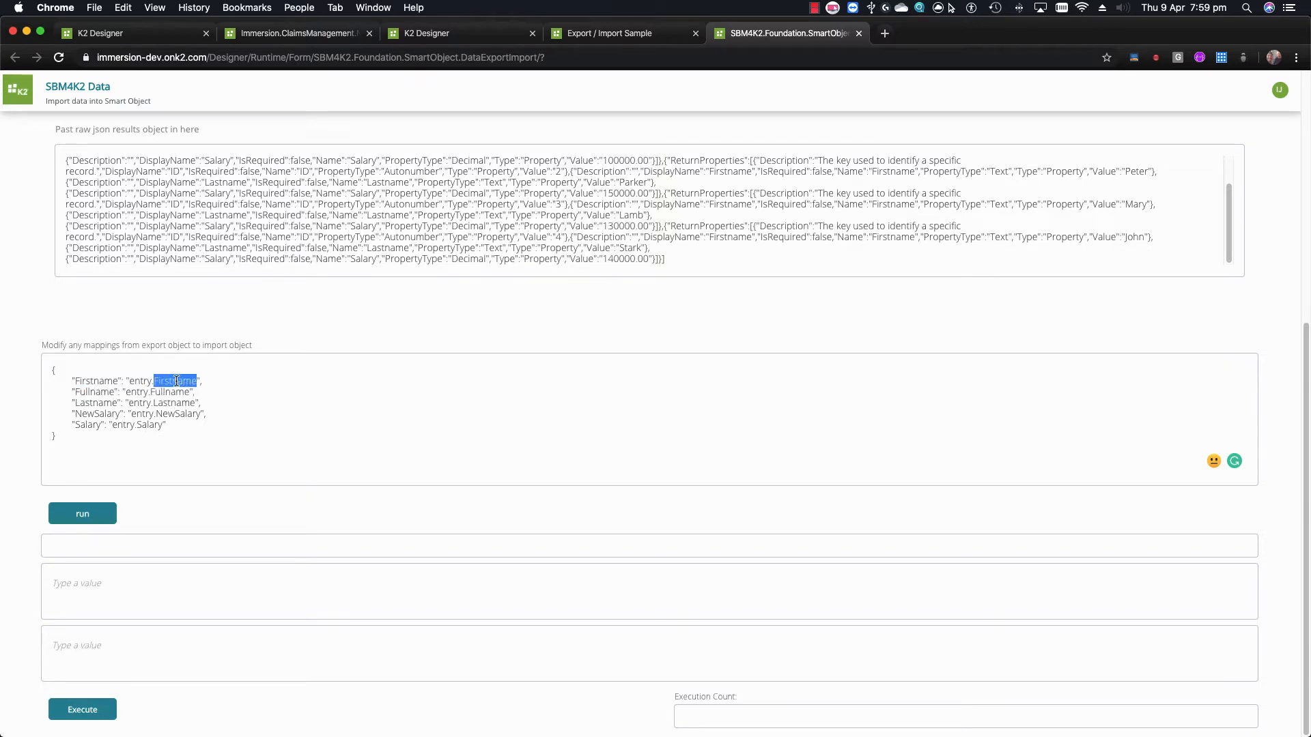
double_click(168, 392)
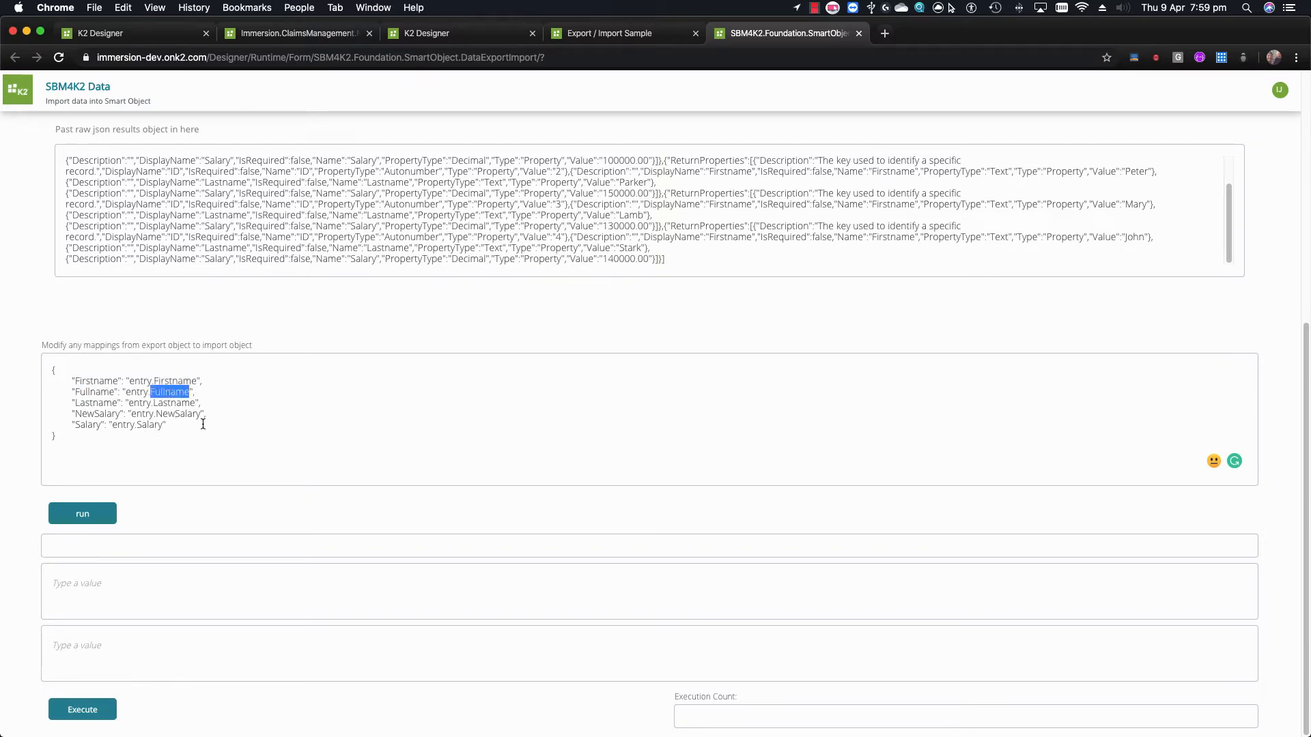
key("super+v")
double_click(93, 381)
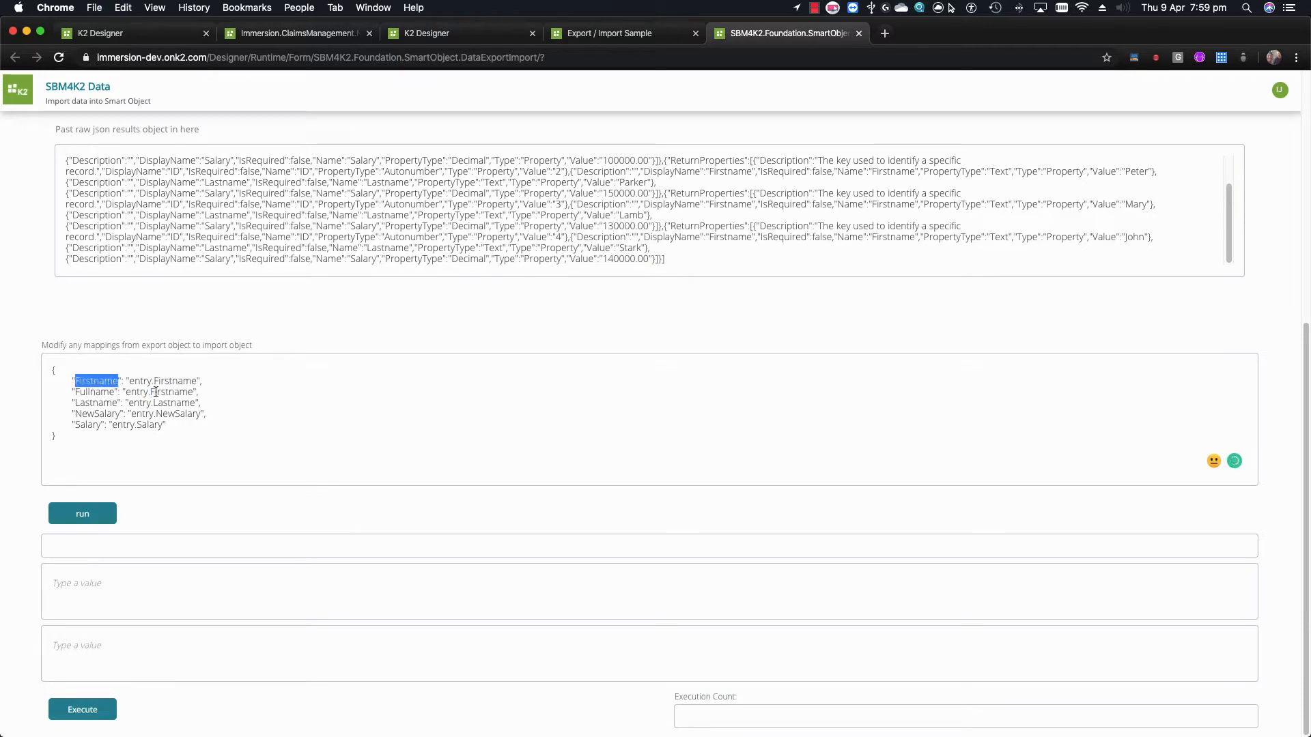
double_click(176, 381)
double_click(93, 393)
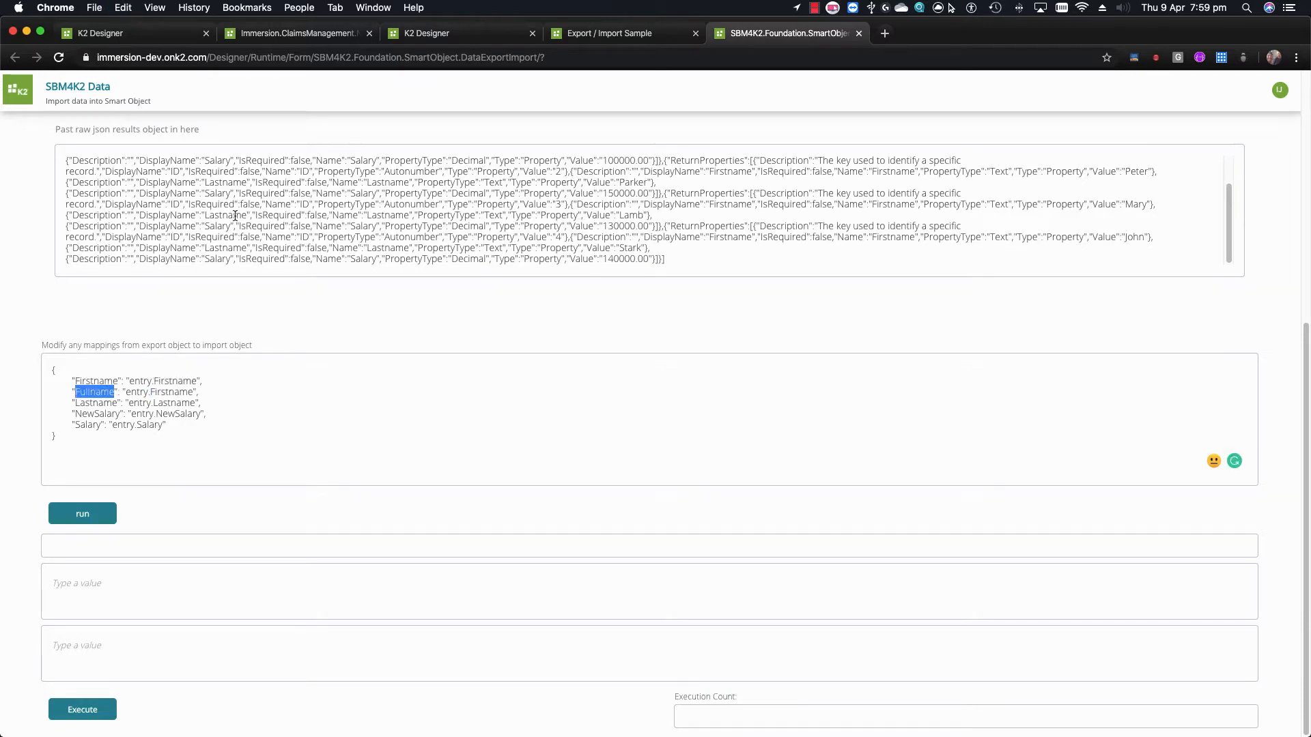
Set the Fullname mapping to entry.Firstname + ' ' + entry.Lastname and preview the result
double_click(172, 394)
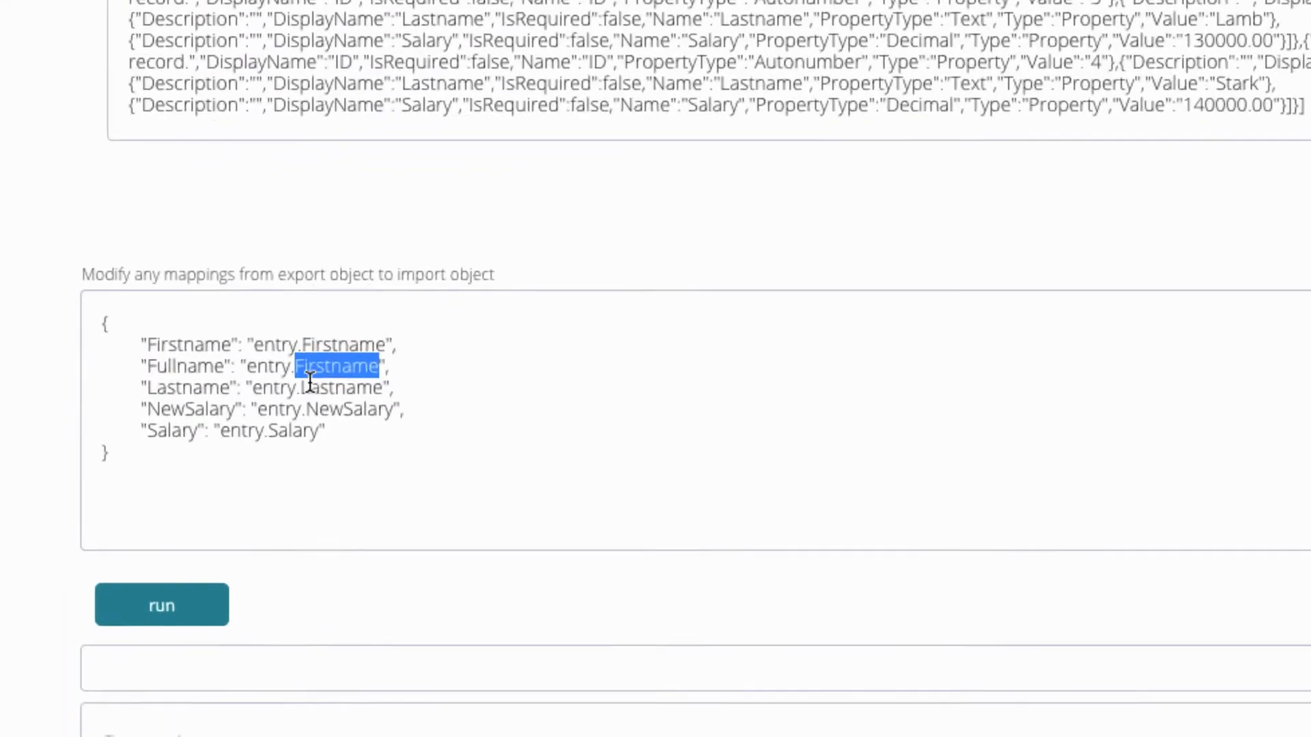
left_click_drag(292, 357, 448, 357)
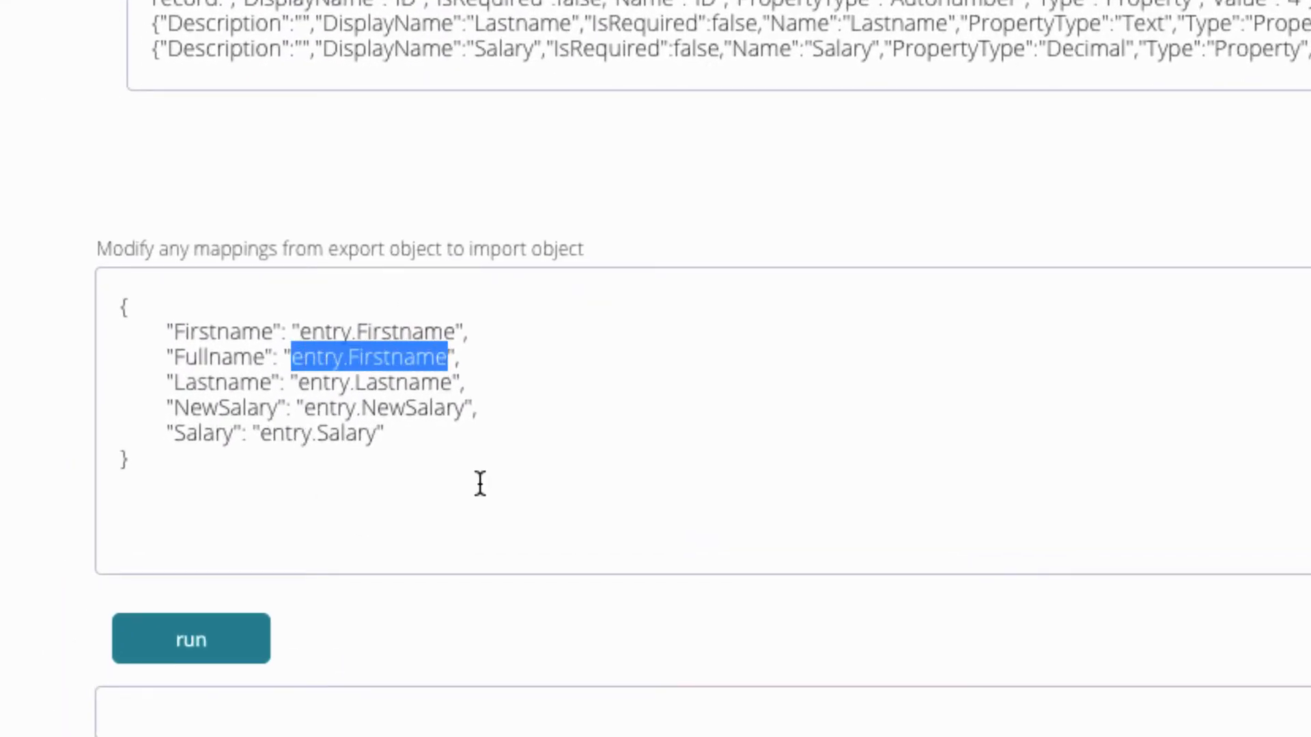
key("Right")
type("+ ")
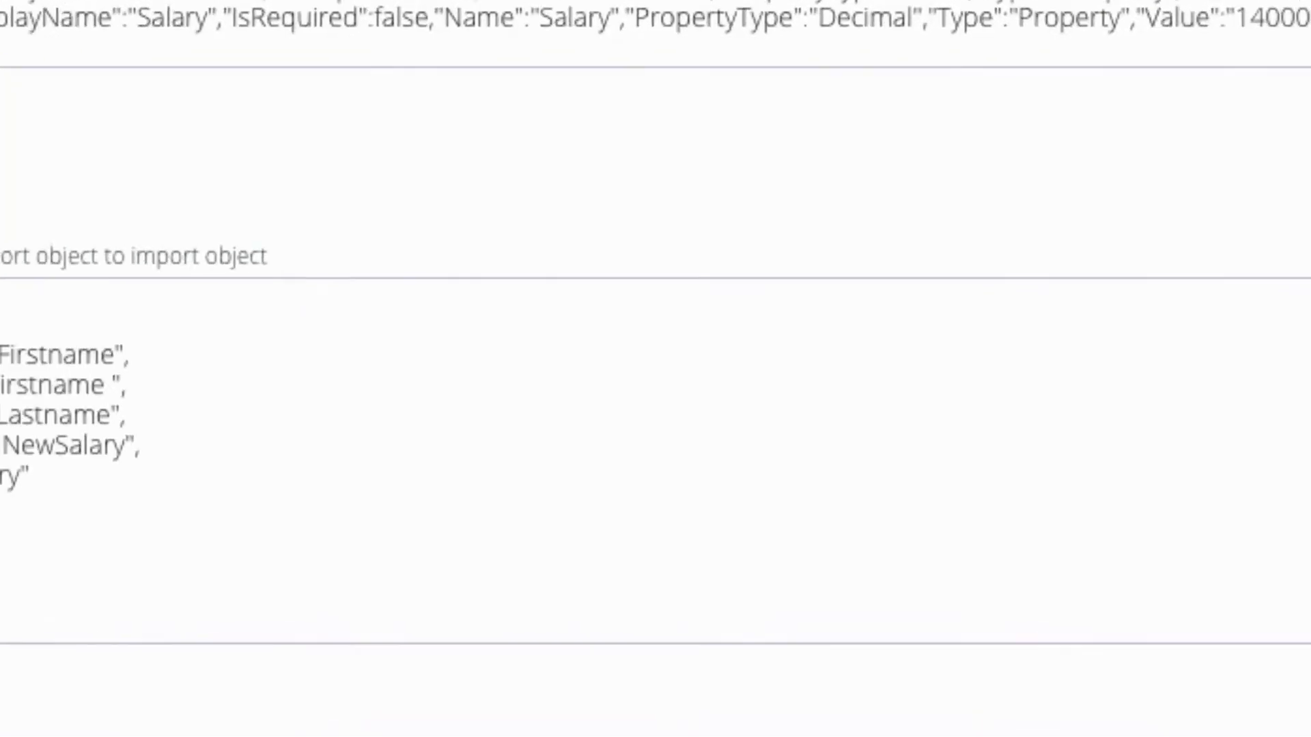
type("' ' +")
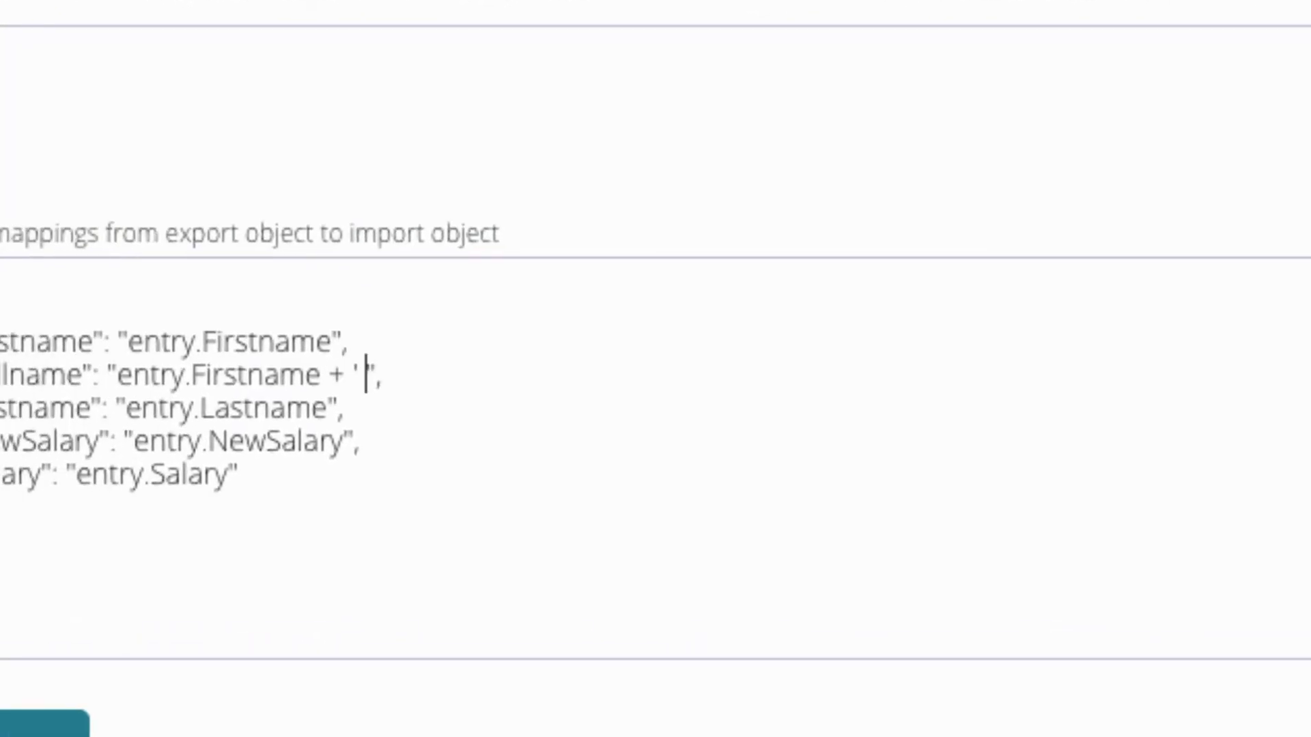
type(" entry.Lastname")
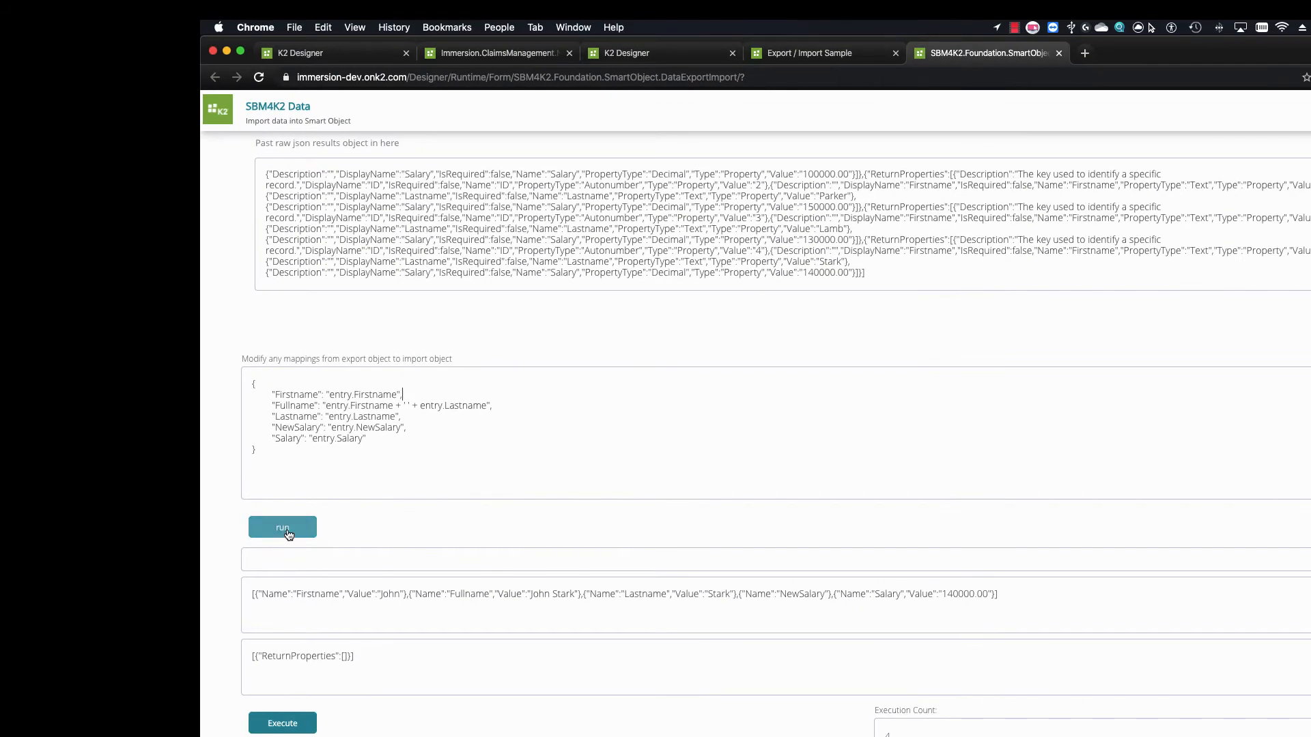
left_click(287, 529)
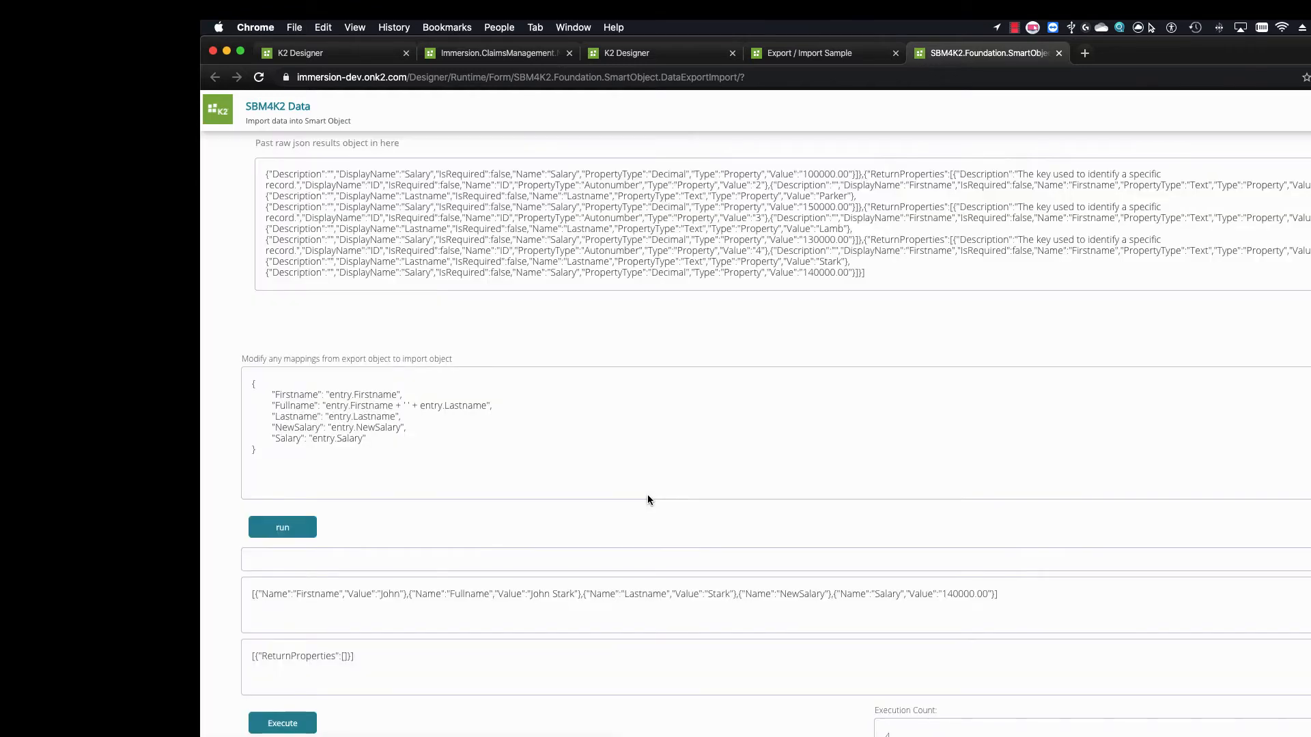
In the sample form, refresh the Destination list, delete all its rows, and save
scroll(850, 650, "up", 5)
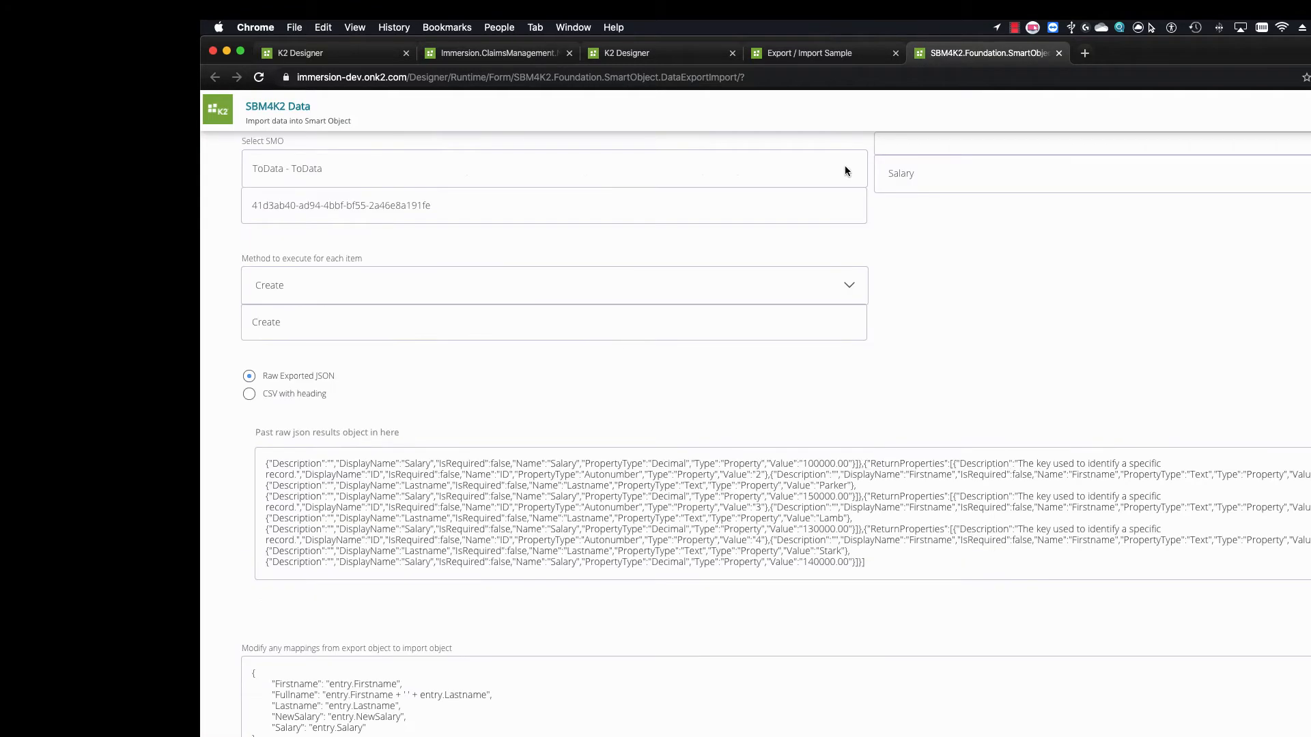
left_click(830, 53)
left_click(440, 480)
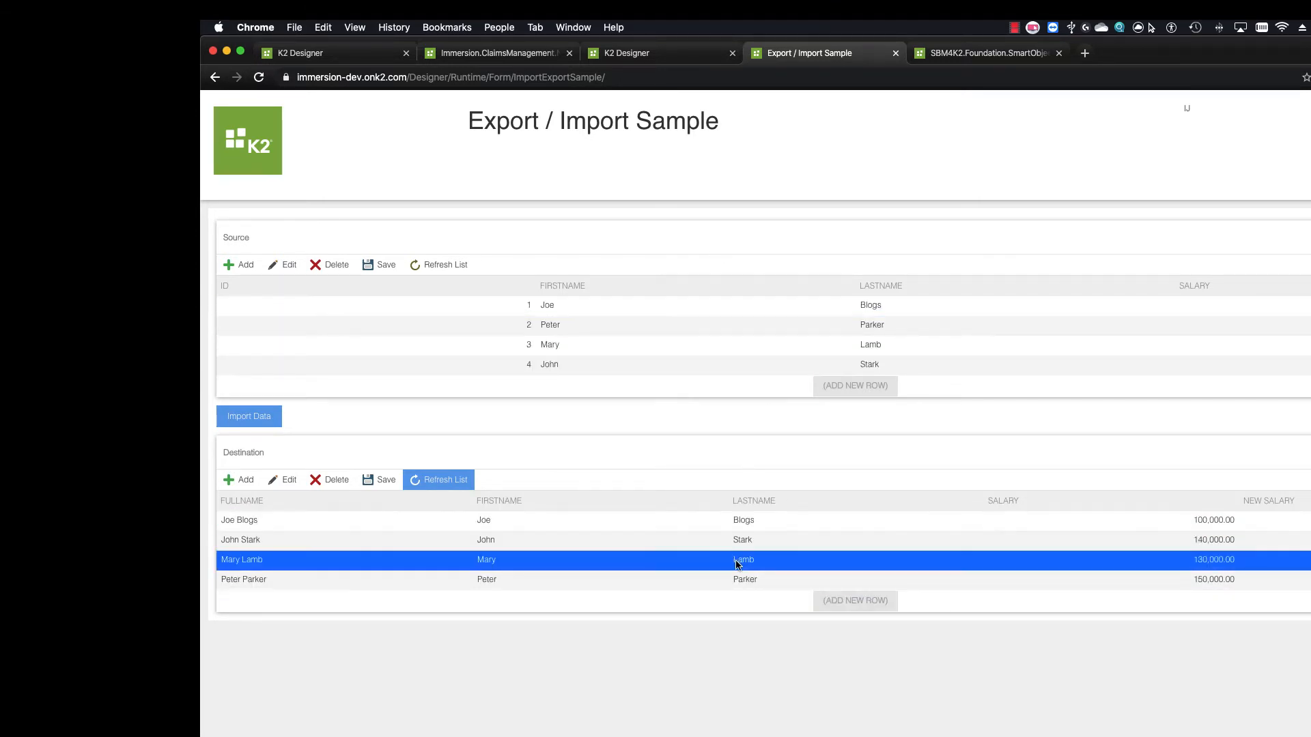
left_click(635, 520)
left_click(623, 579, "shift")
left_click(329, 479, "shift")
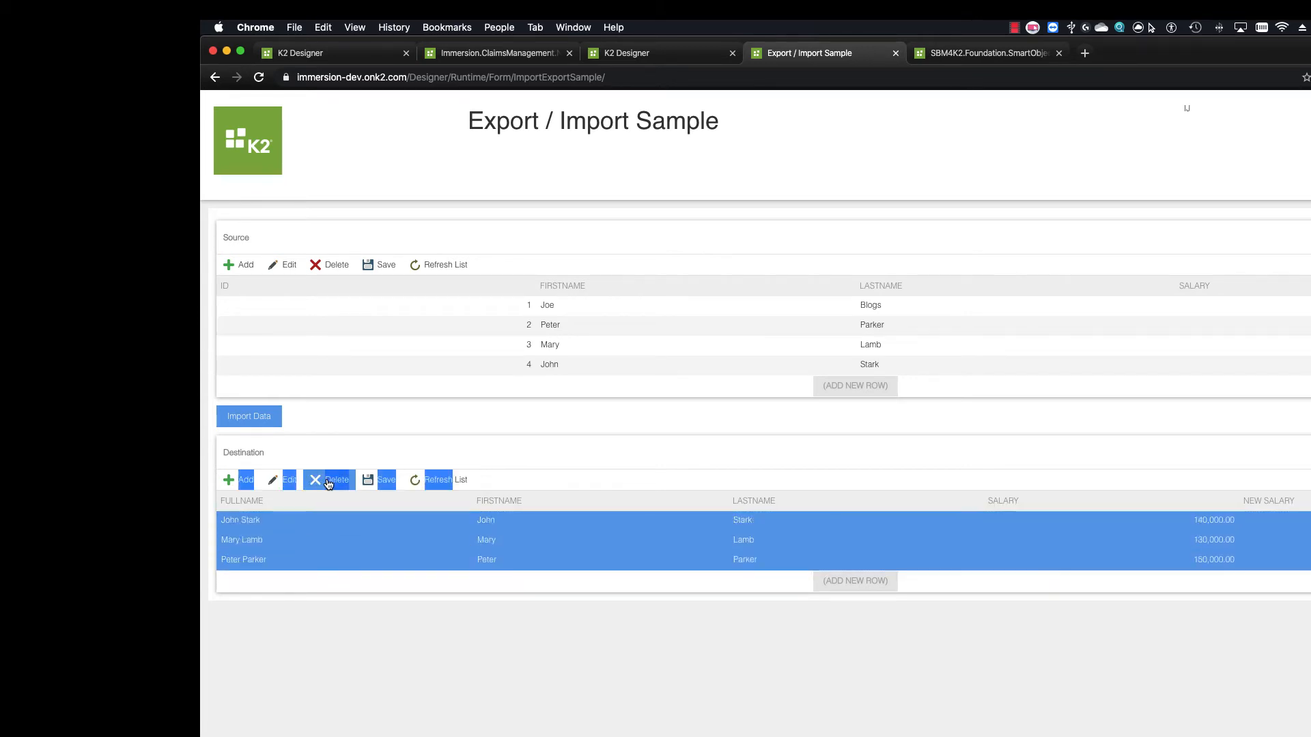
left_click(381, 482)
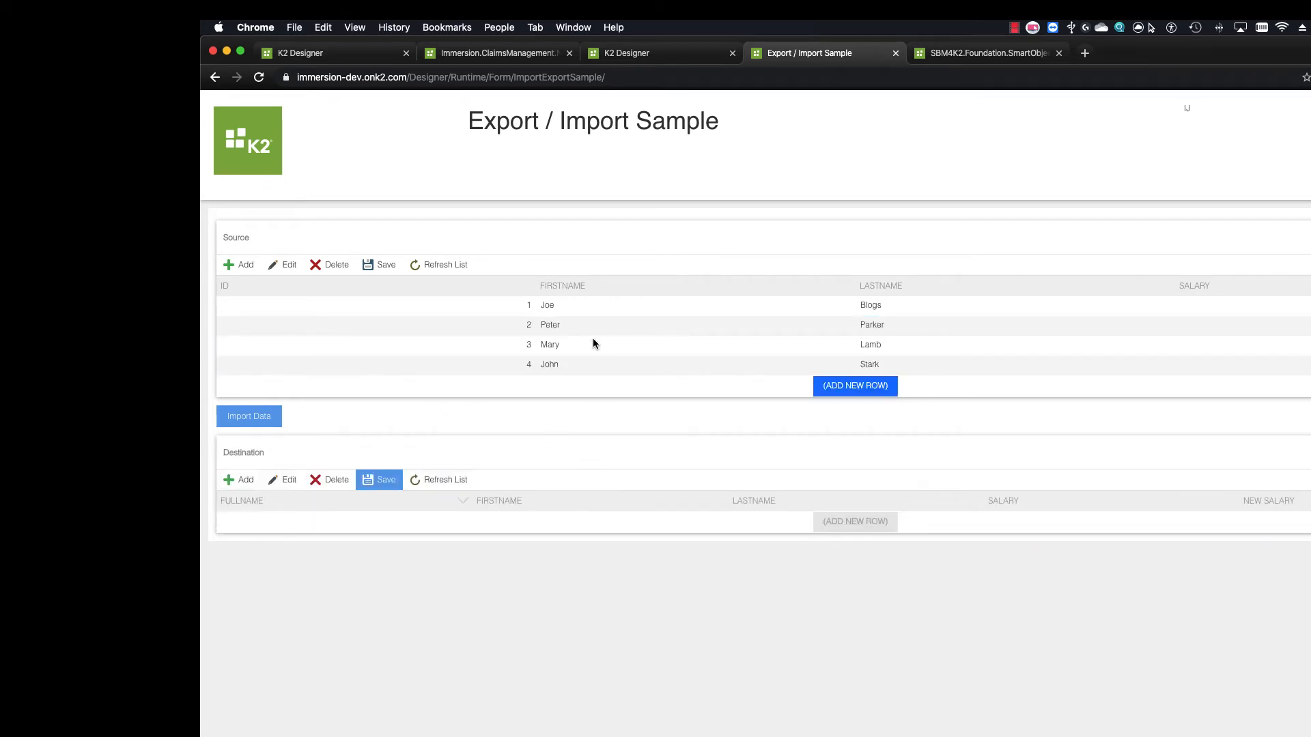
left_click(943, 62)
scroll(327, 369, "up", 2)
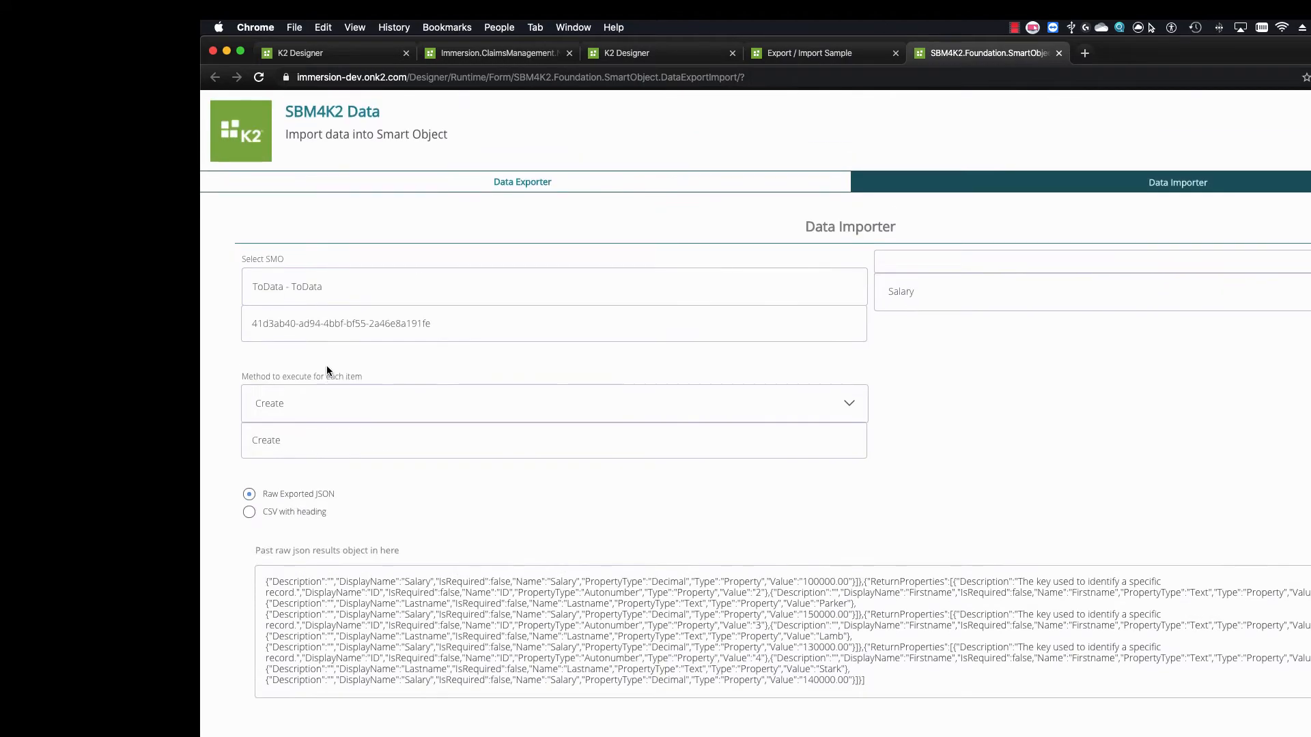
Wrap the Salary mapping as parseFloat(entry.Salary)
scroll(327, 366, "down", 3)
scroll(384, 488, "down", 3)
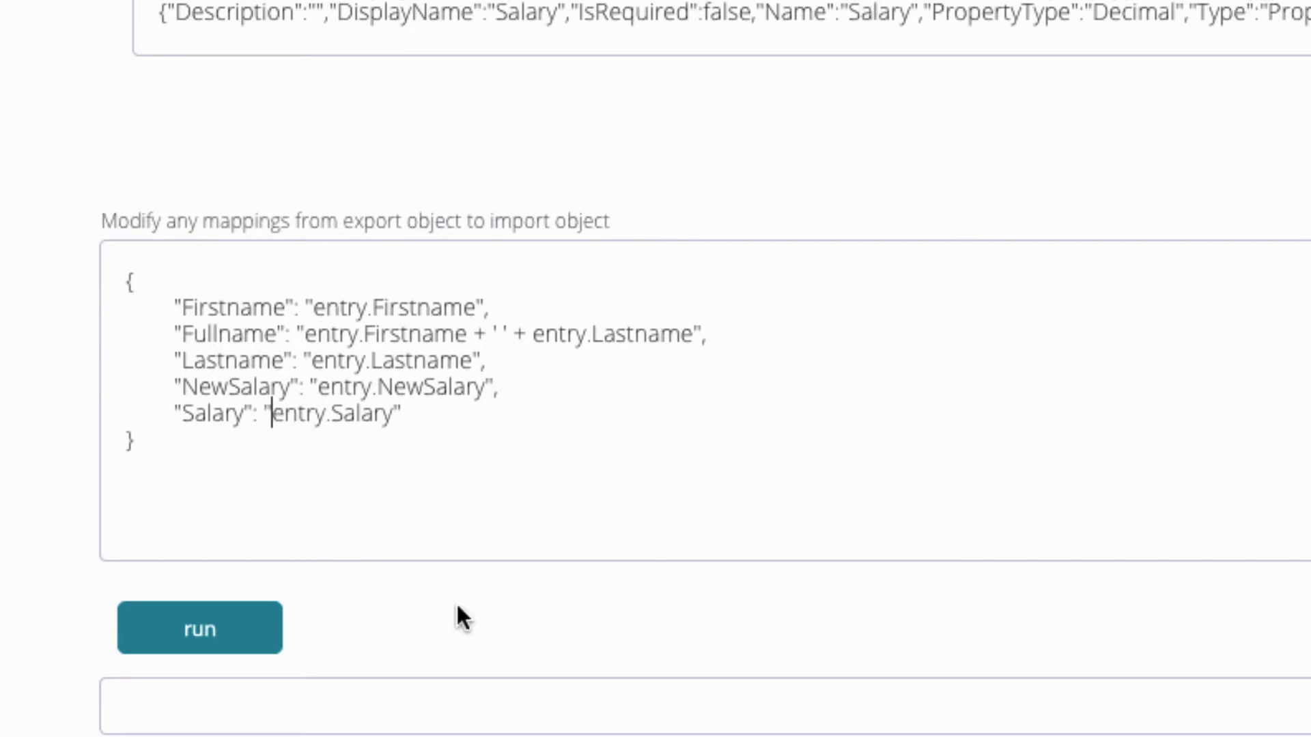
type("parse")
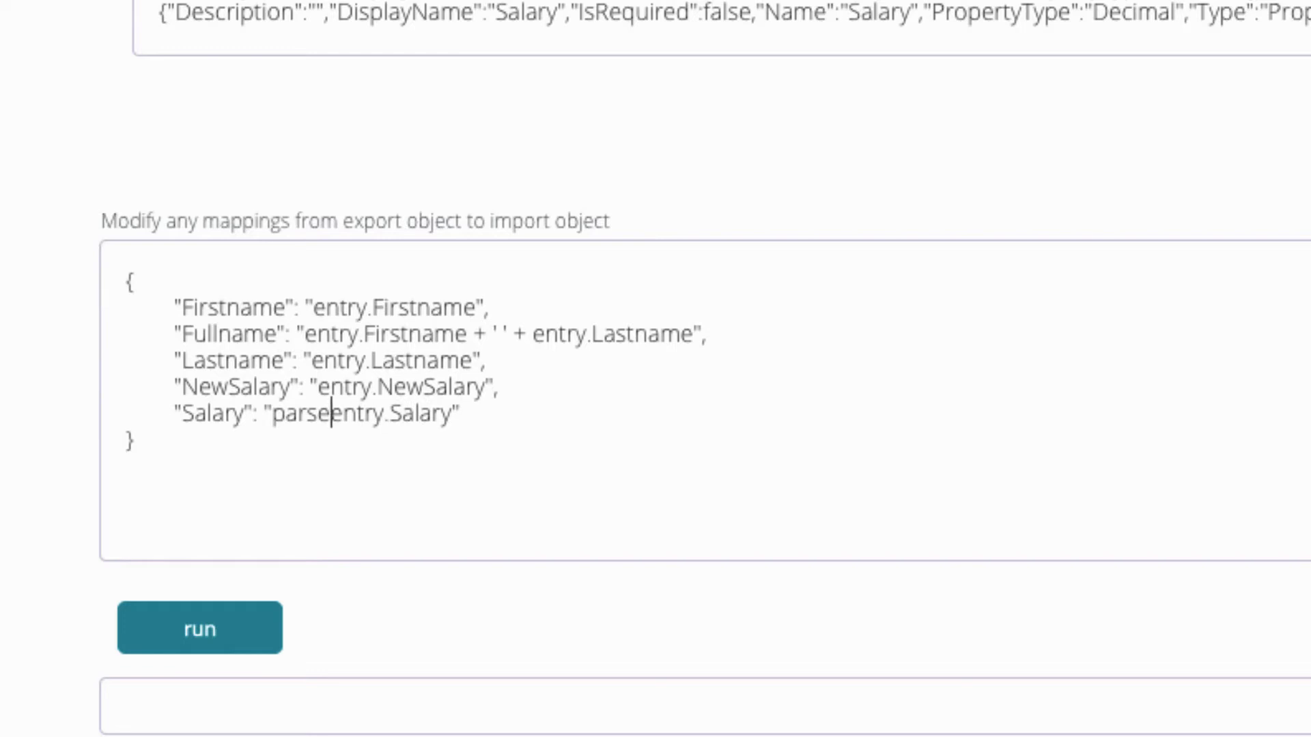
type("Float(")
key("Right")
key("Right")
key("Right")
key("Right")
key("Right")
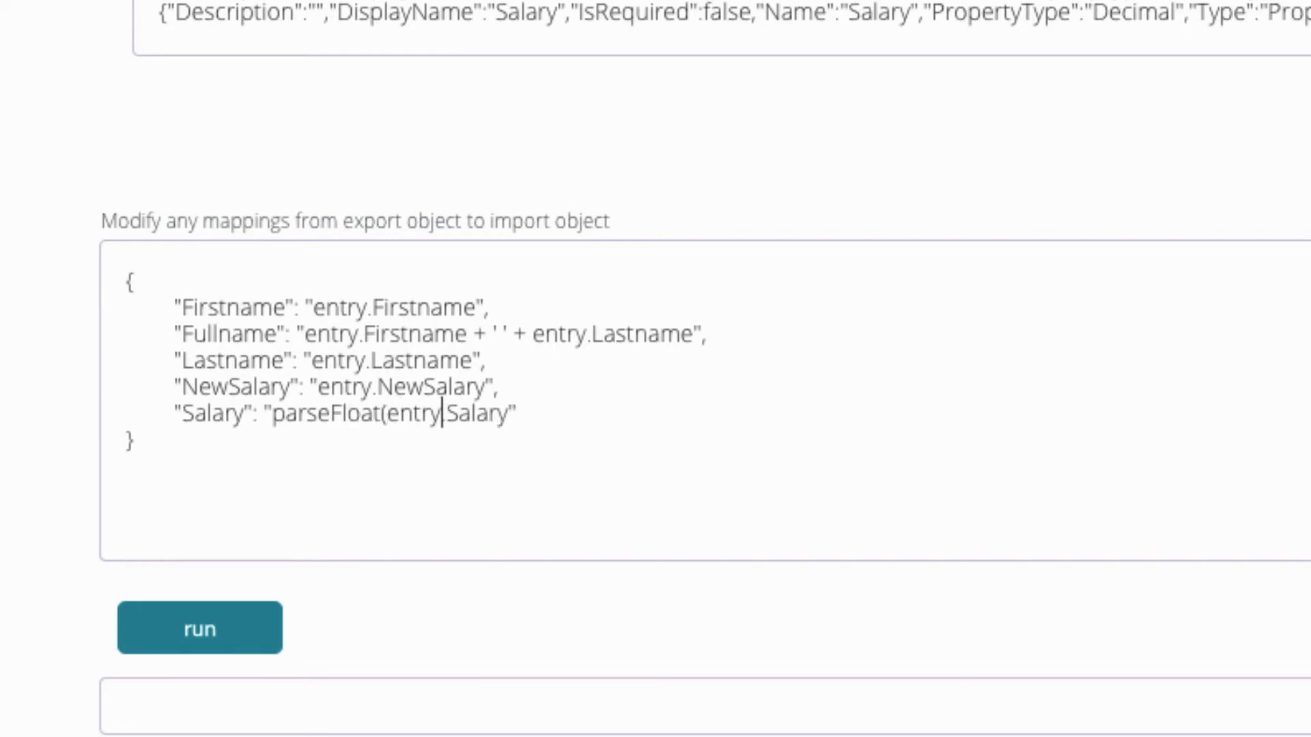
key("Right")
key("Right")
key("Right")
key("Right")
key("Right")
key("Right")
key("Right")
type(")")
key("shift+Left")
key("shift+Left")
key("shift+Left")
key("shift+Left")
key("shift+Left")
key("shift+Left")
key("shift+Left")
key("shift+Left")
key("shift+Left")
key("shift+Left")
key("shift+Left")
key("shift+Left")
key("shift+Left")
key("shift+Left")
key("shift+Left")
key("shift+Left")
key("shift+Left")
key("shift+Left")
key("shift+Left")
key("shift+Left")
key("shift+Left")
key("ctrl+c")
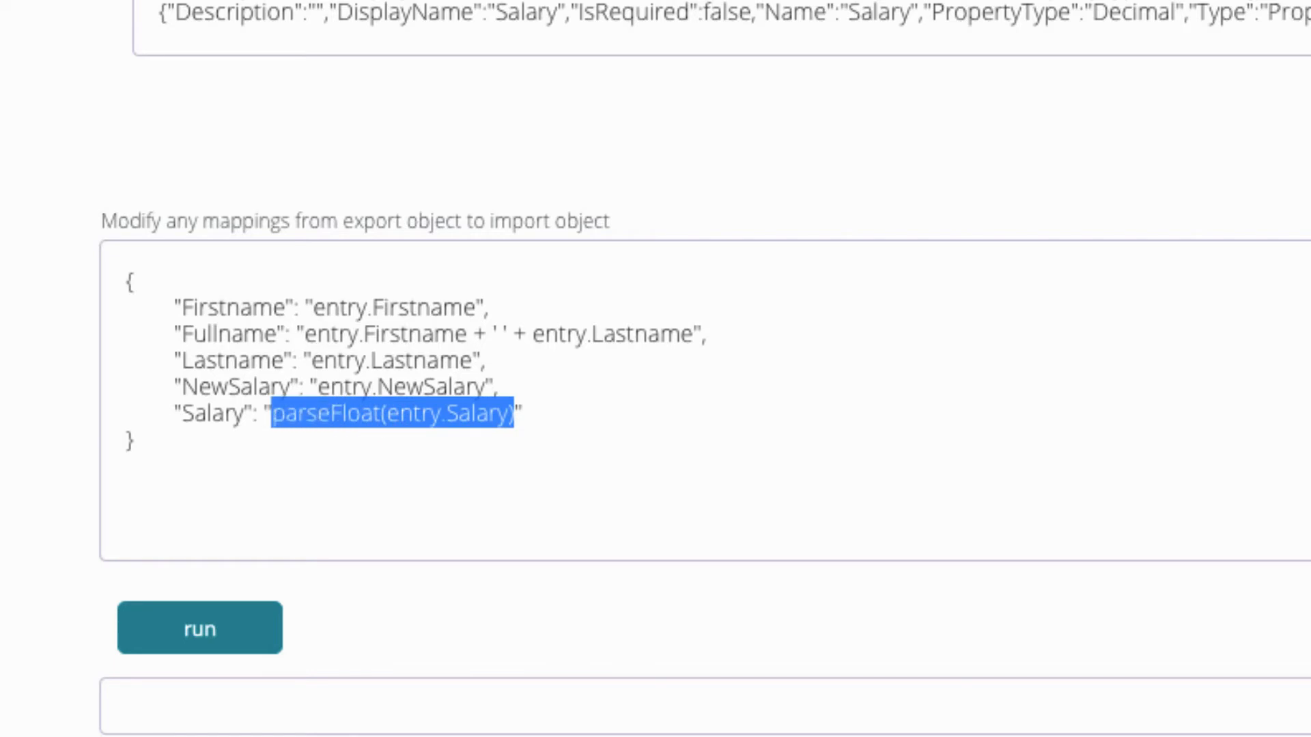
key("Right")
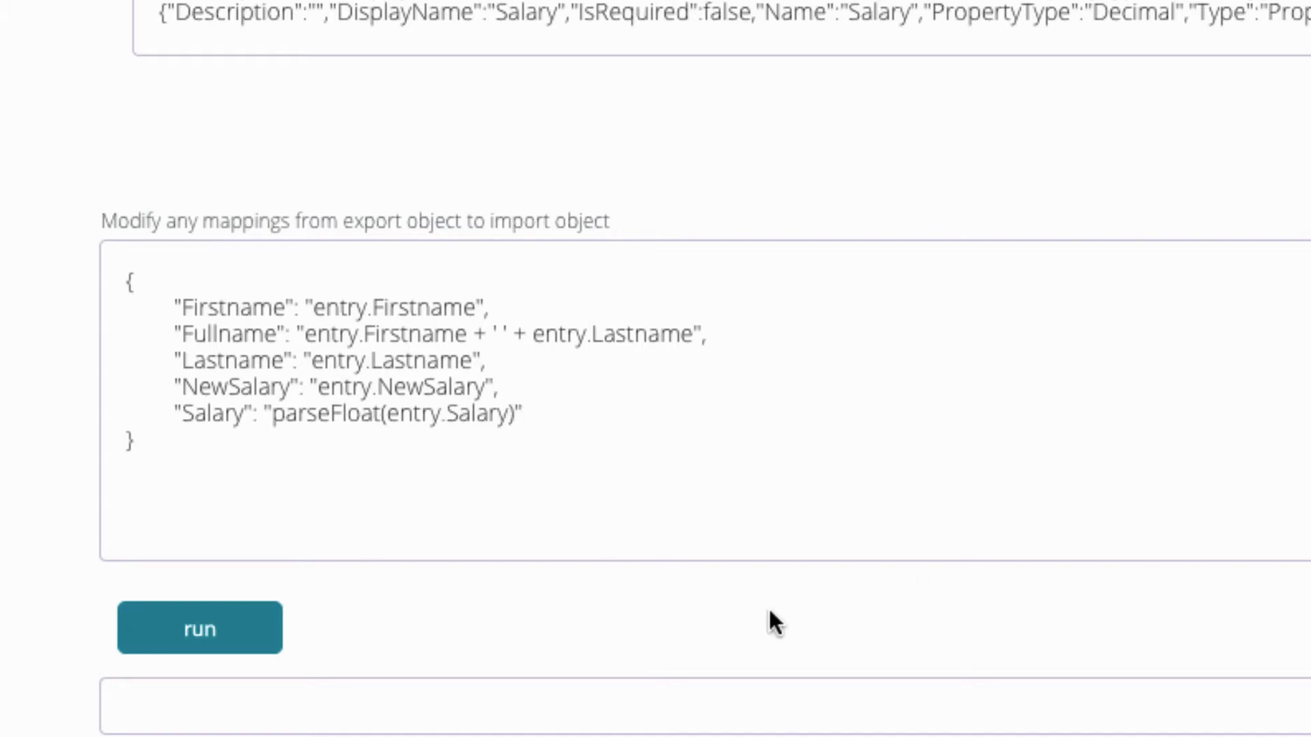
Extend Salary to parseFloat(entry.Salary)-(parseFloat(entry.Salary)*0.15), fix the brackets, and preview 119000
type("-(")
key("ctrl+v")
type("*")
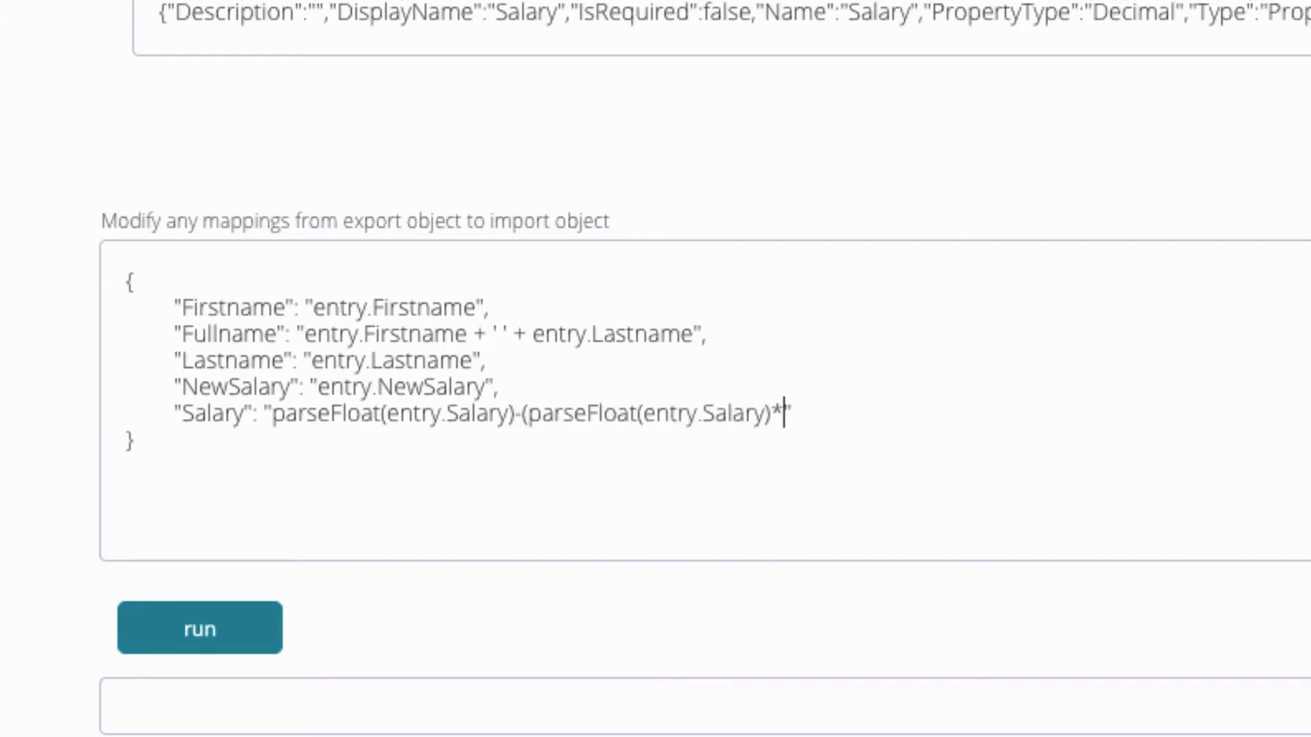
type("0.15))")
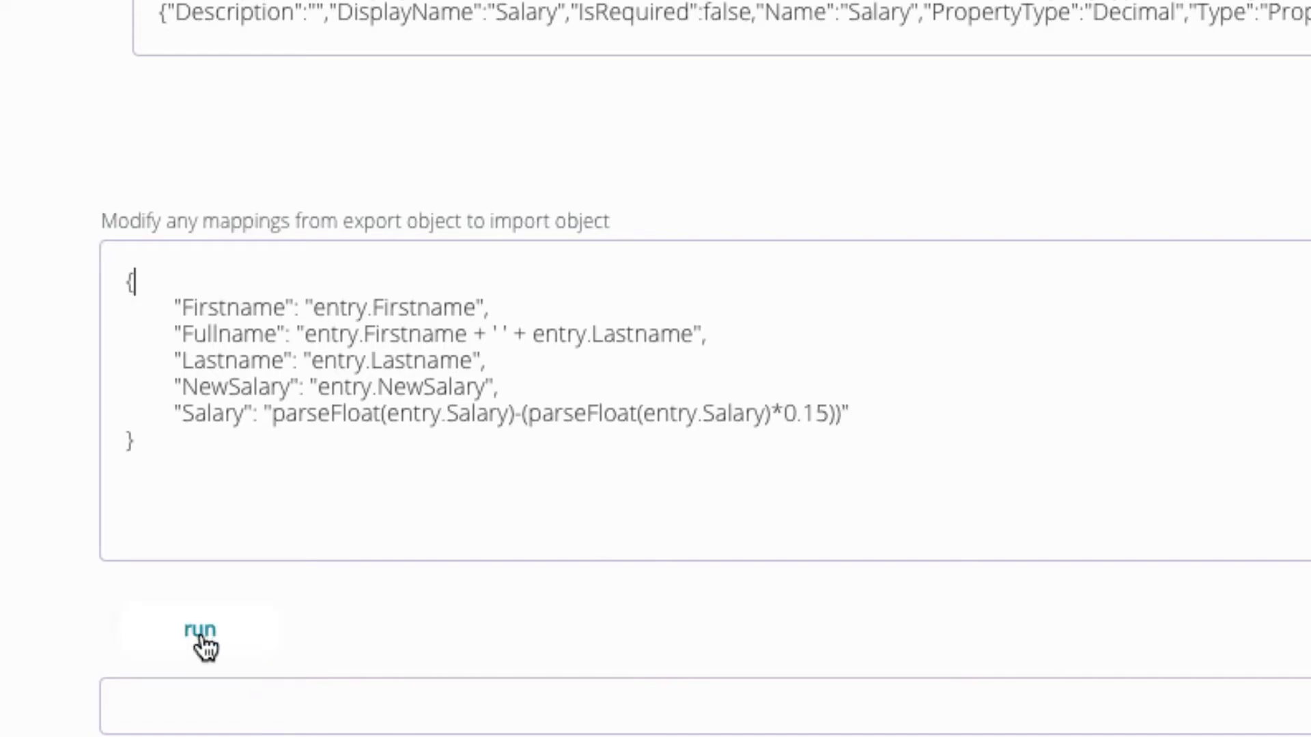
left_click(829, 413)
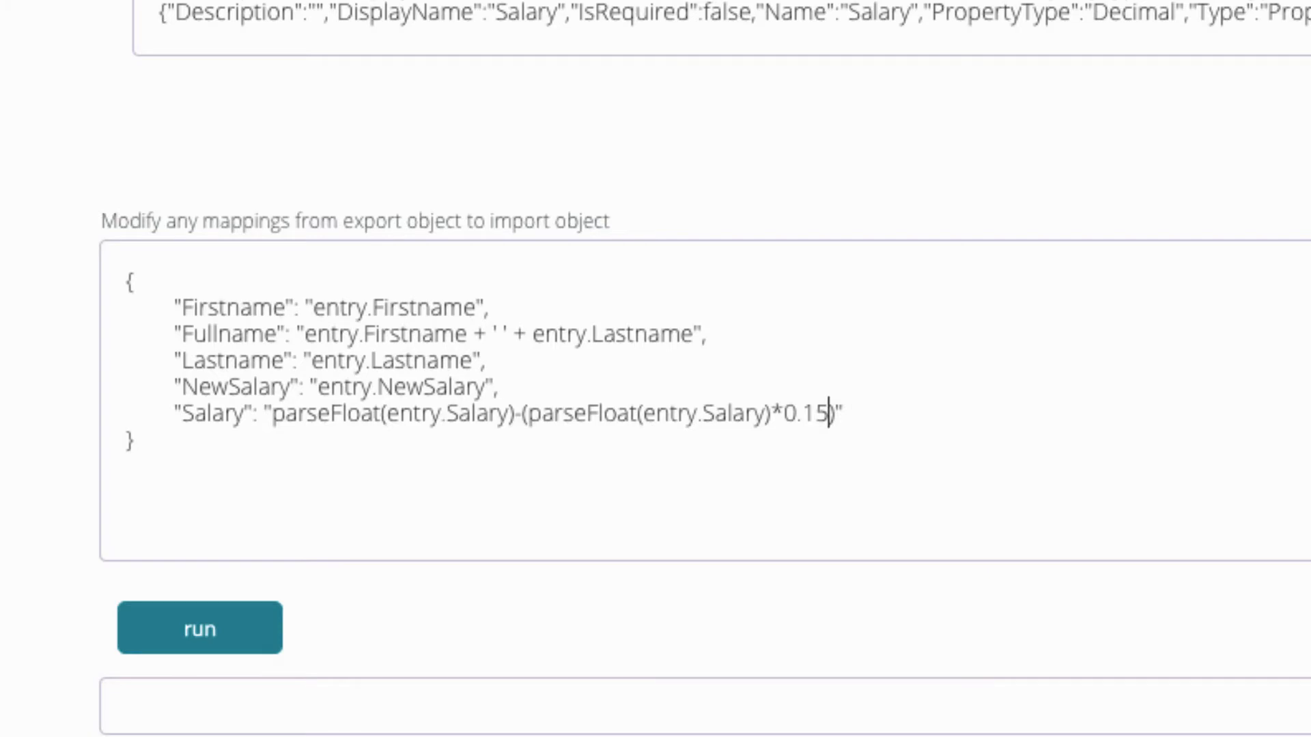
left_click(207, 625)
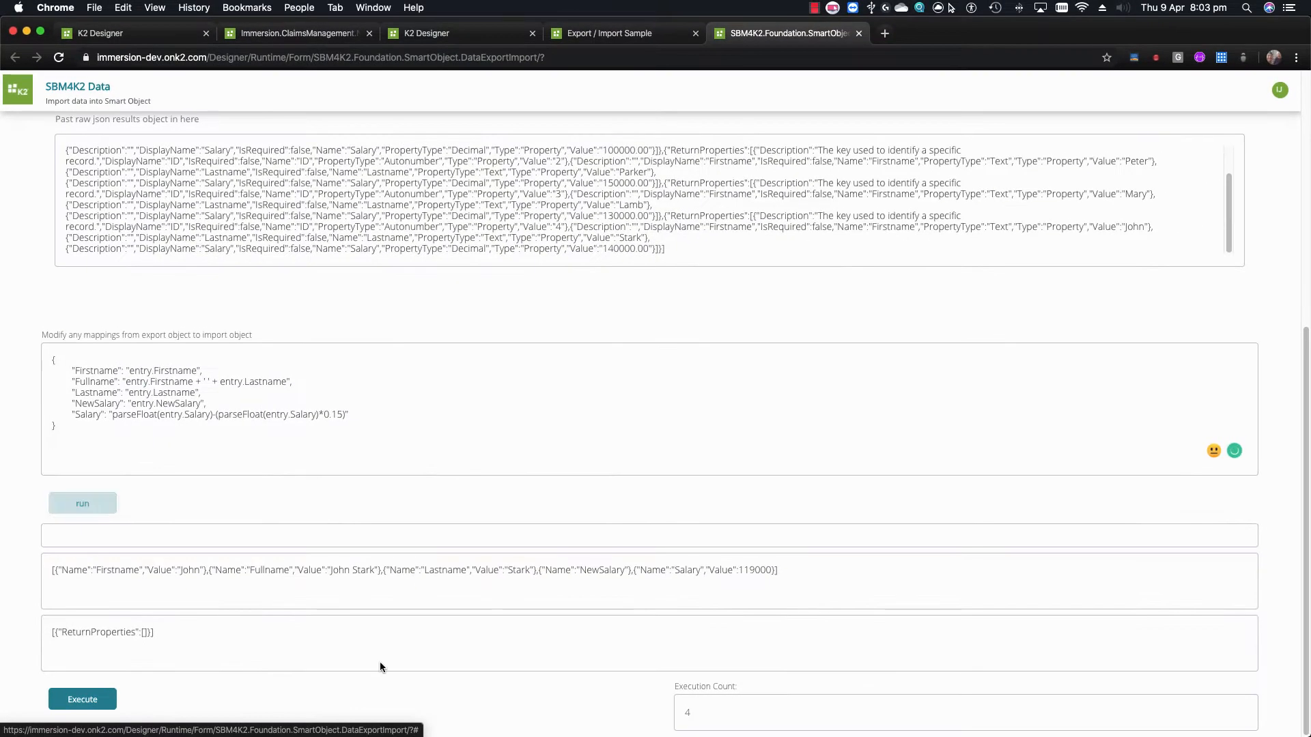
Refresh Destination to see salaries 85,000, 119,000, 110,500 and 127,500, then delete all four rows
left_click(601, 32)
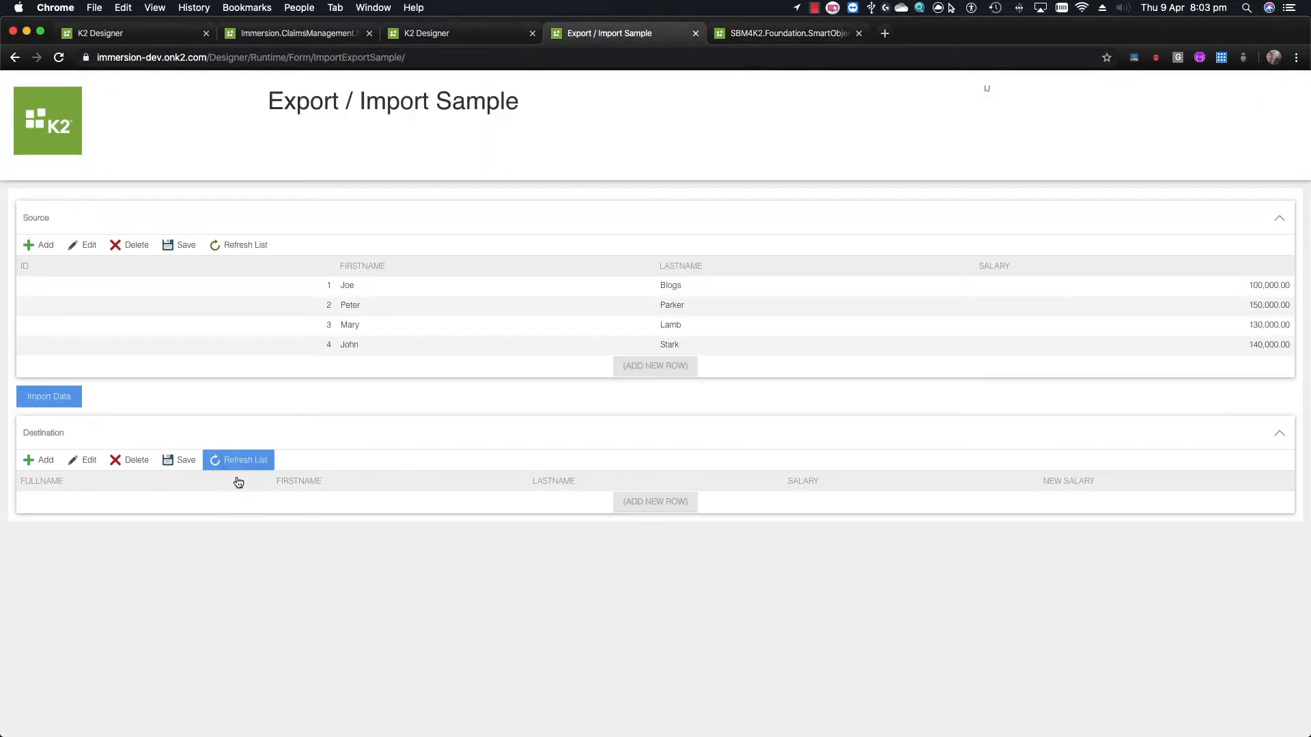
left_click(252, 456)
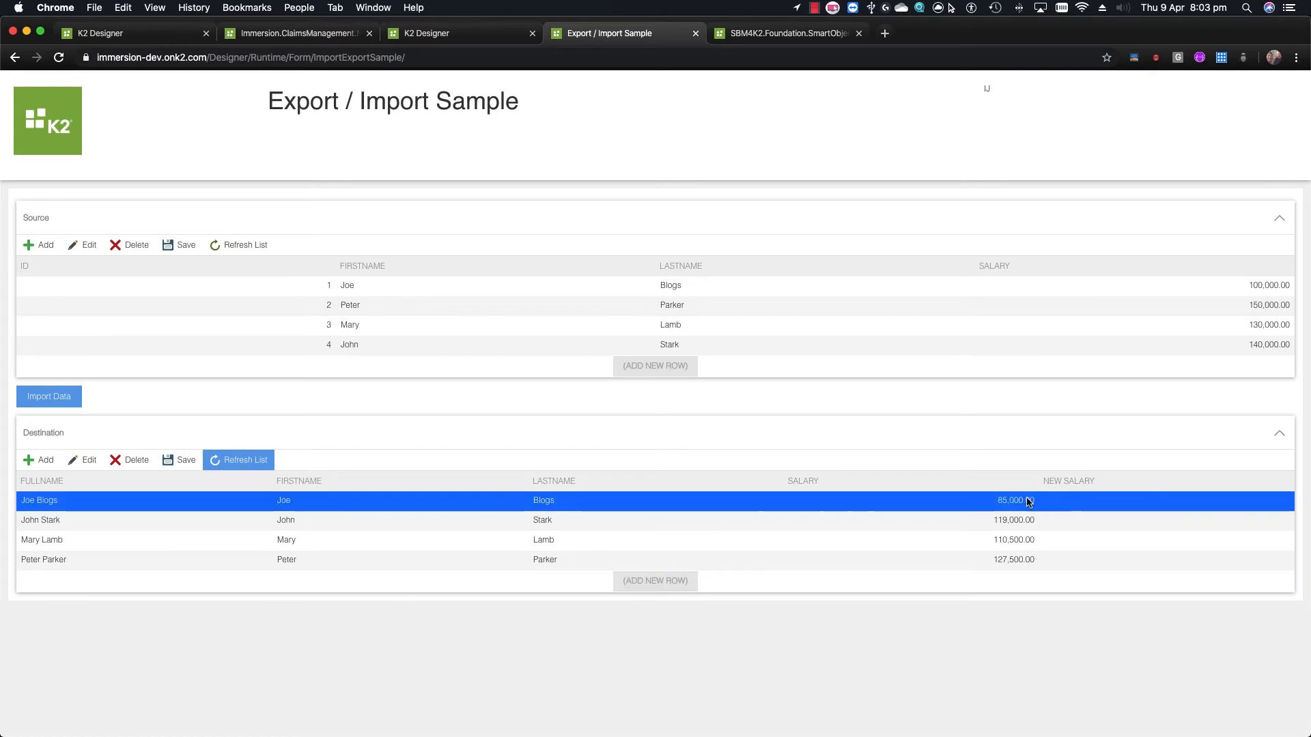
left_click(912, 524)
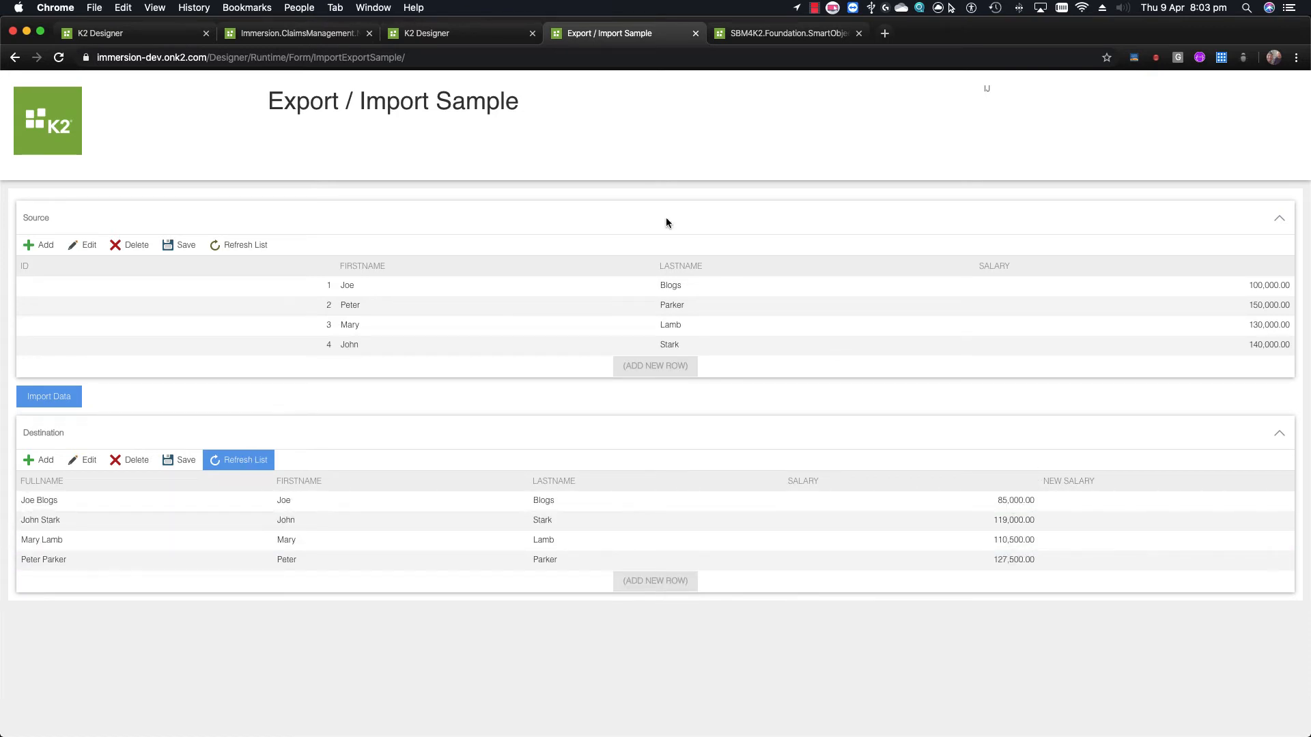
left_click(330, 557, "shift")
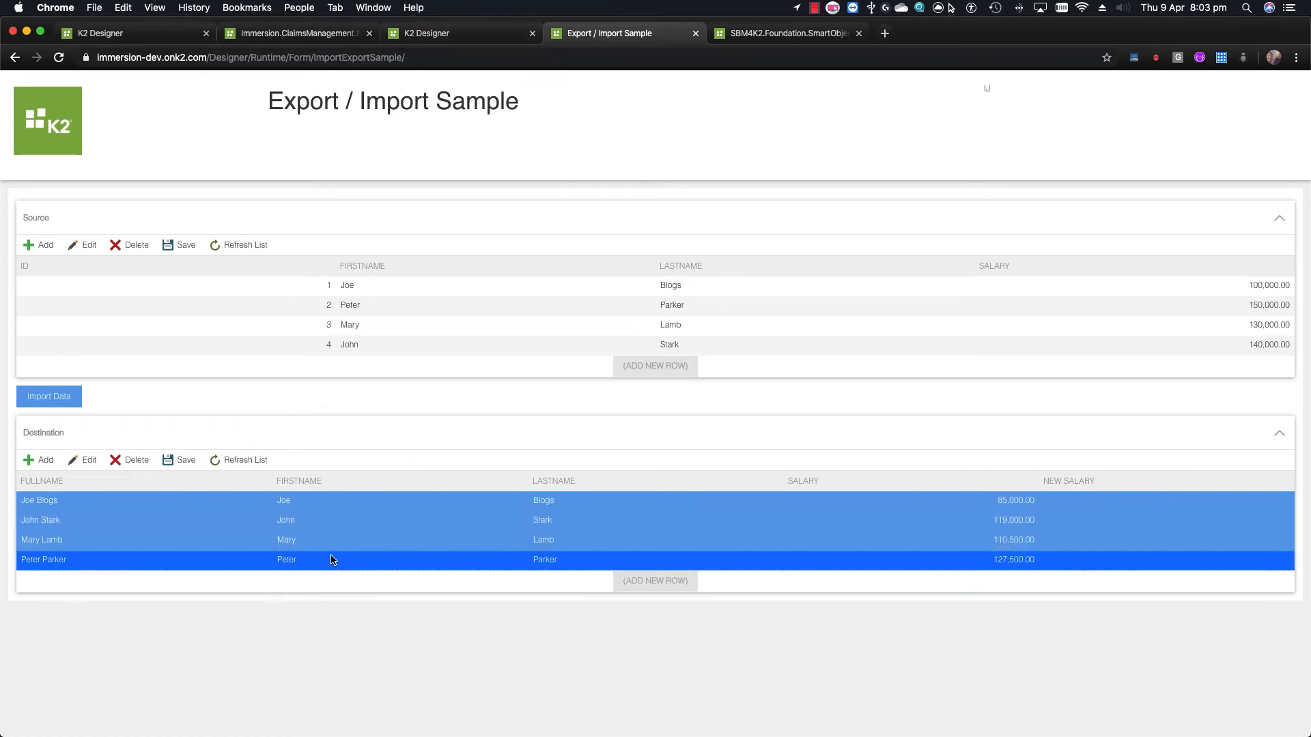
left_click(134, 460)
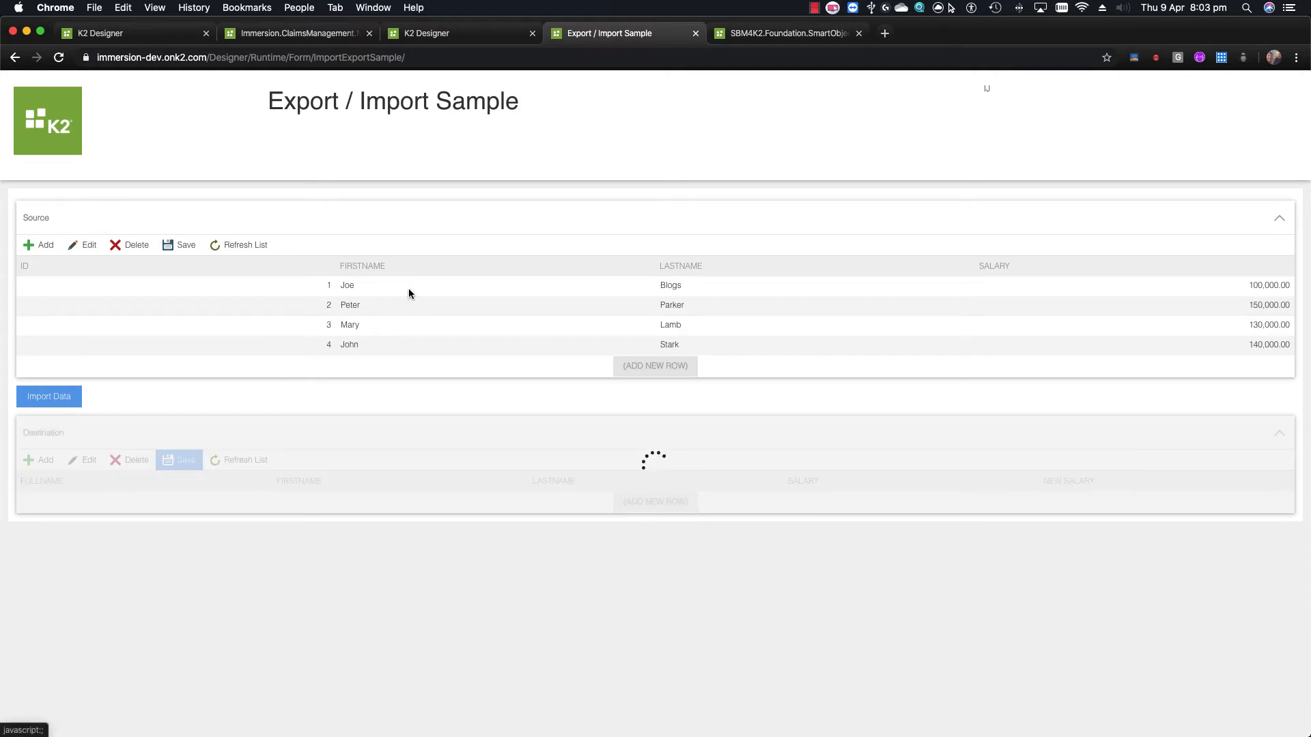
Move the 15% salary reduction formula from the Salary mapping into NewSalary
left_click(771, 34)
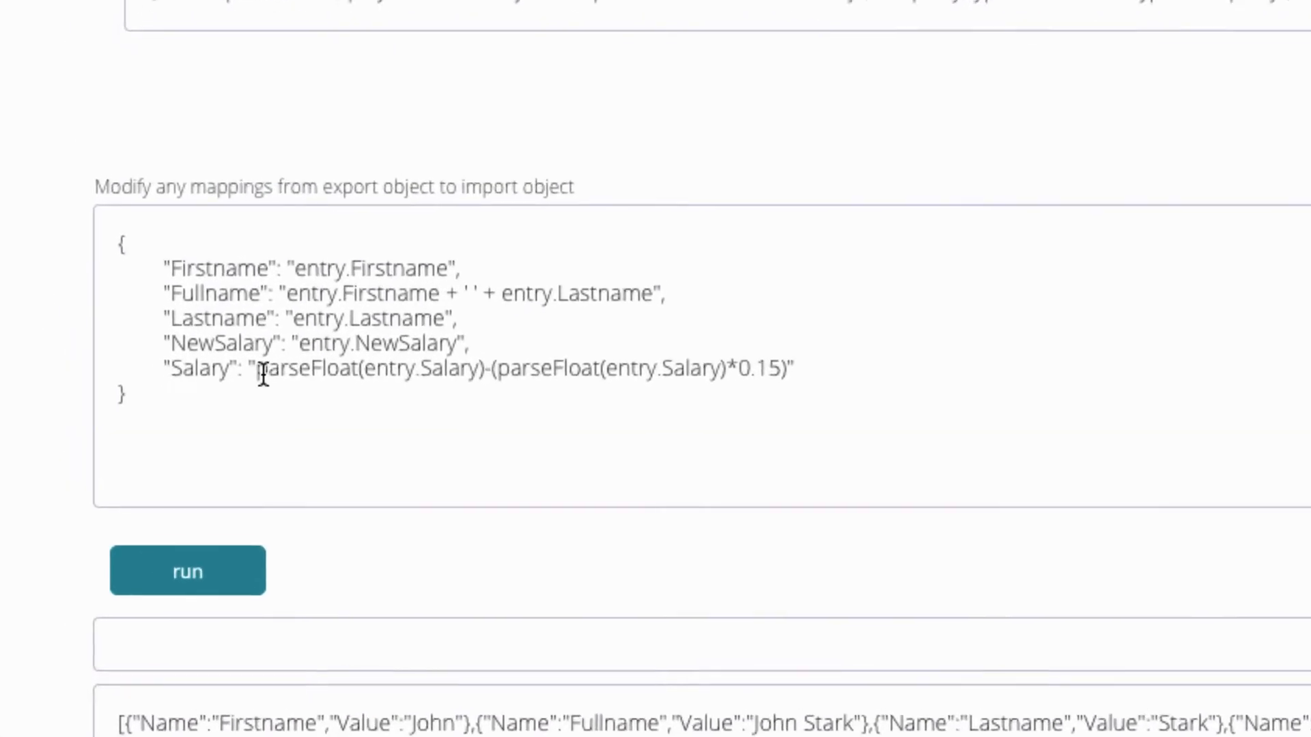
left_click_drag(113, 415, 315, 414)
left_click_drag(727, 372, 796, 371)
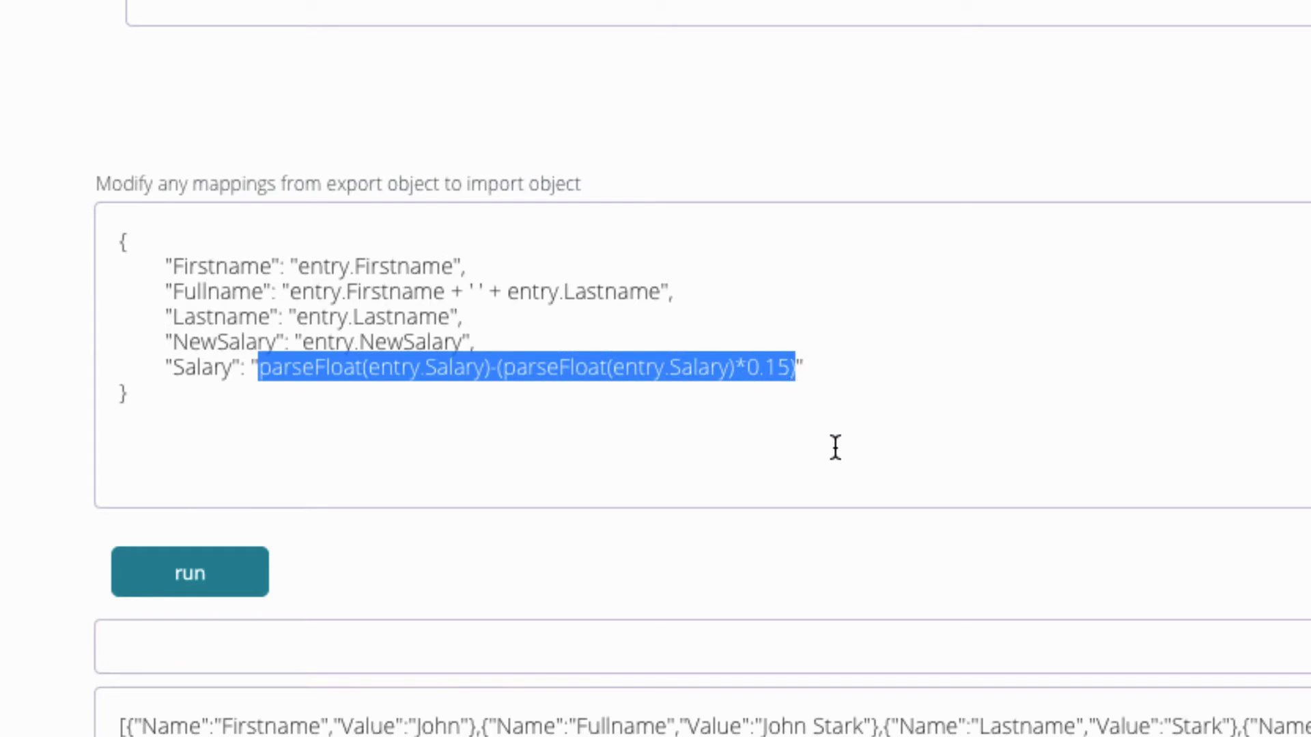
key("ctrl+x")
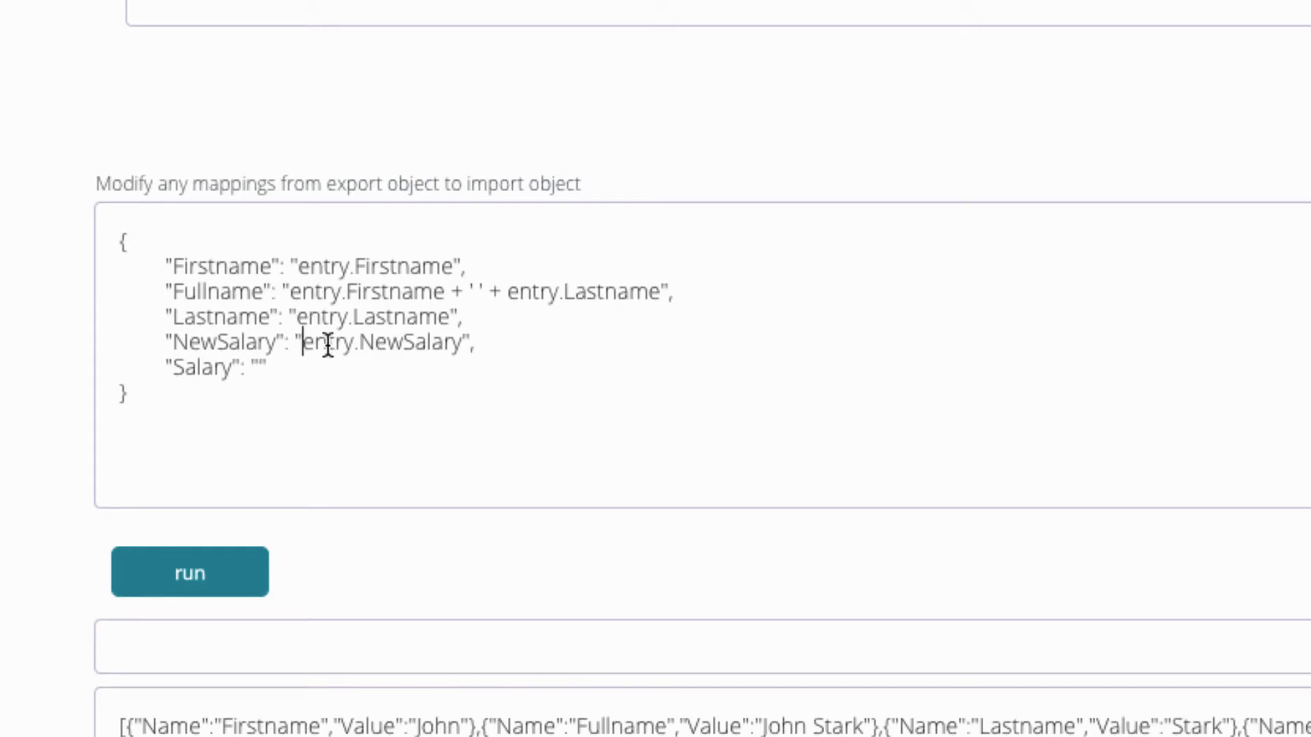
left_click_drag(301, 342, 463, 344)
key("ctrl+v")
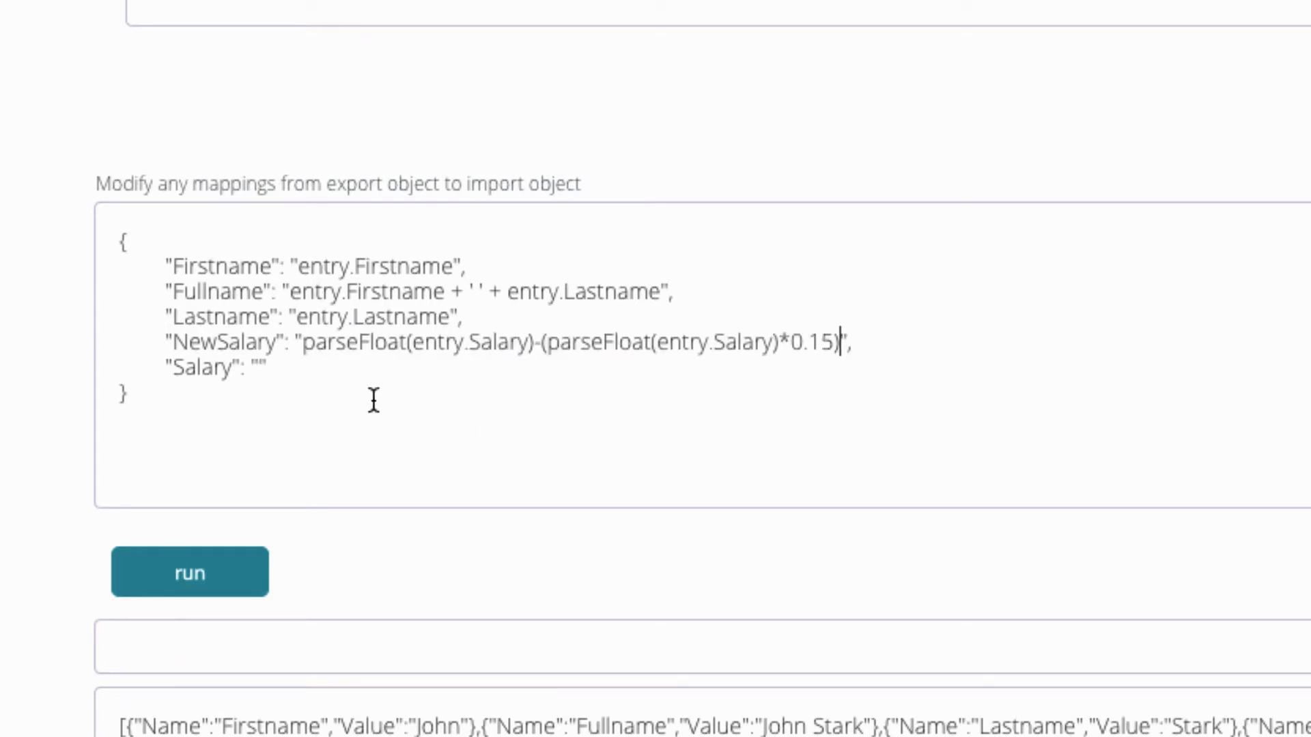
Set the Salary mapping back to entry.Salary, run the import, and refresh the Destination list
left_click_drag(657, 342, 774, 343)
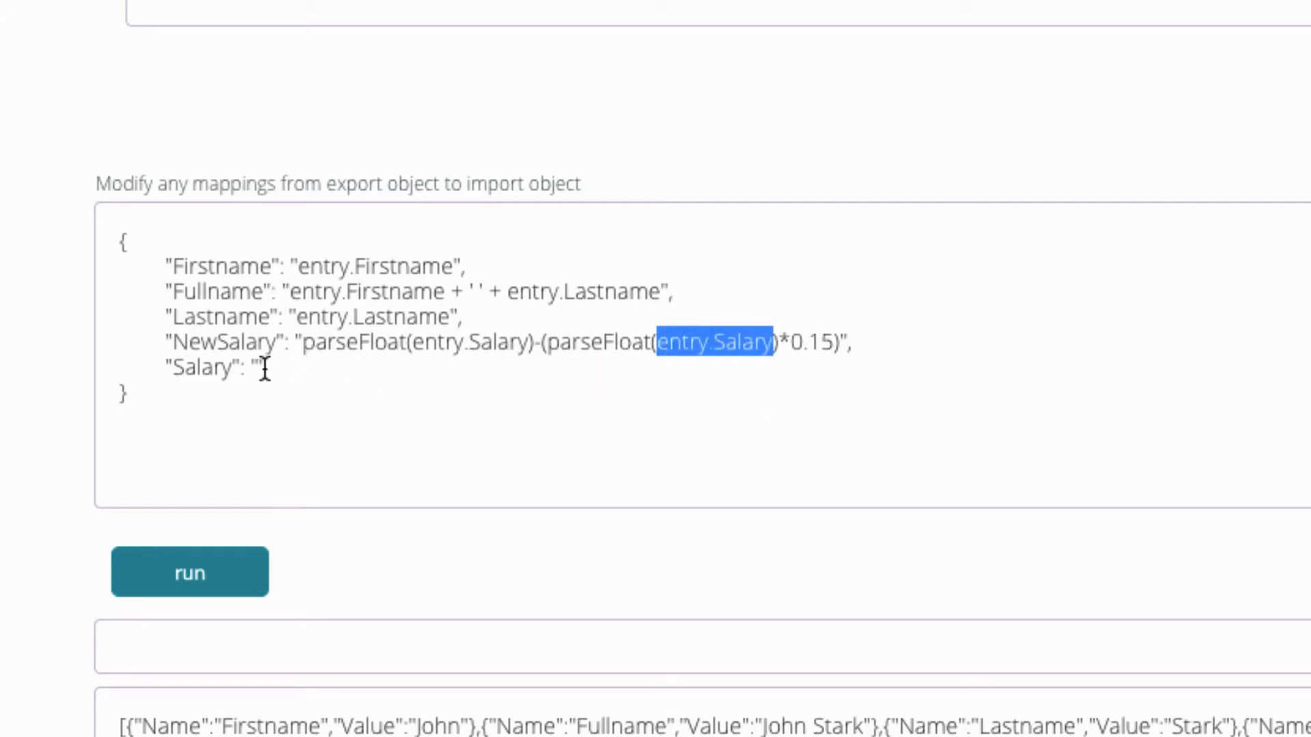
left_click(260, 368)
key("ctrl+v")
left_click(206, 572)
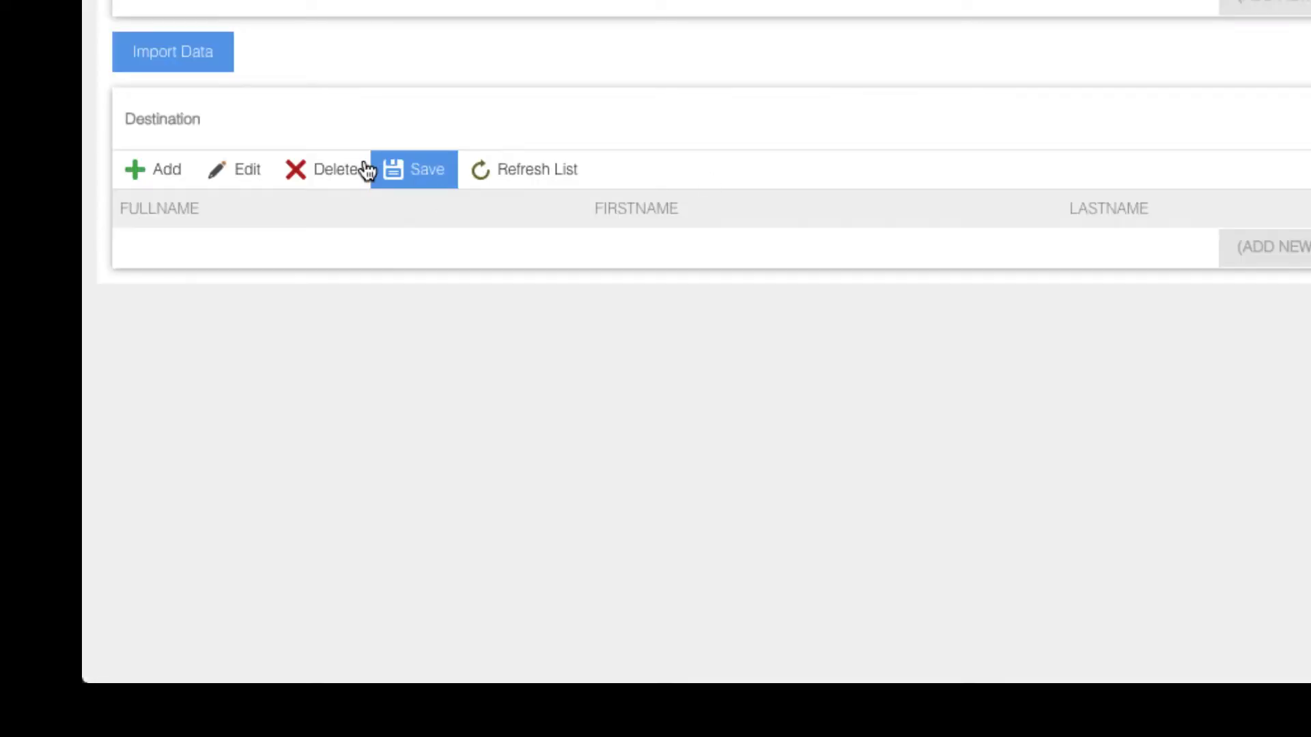
left_click(524, 170)
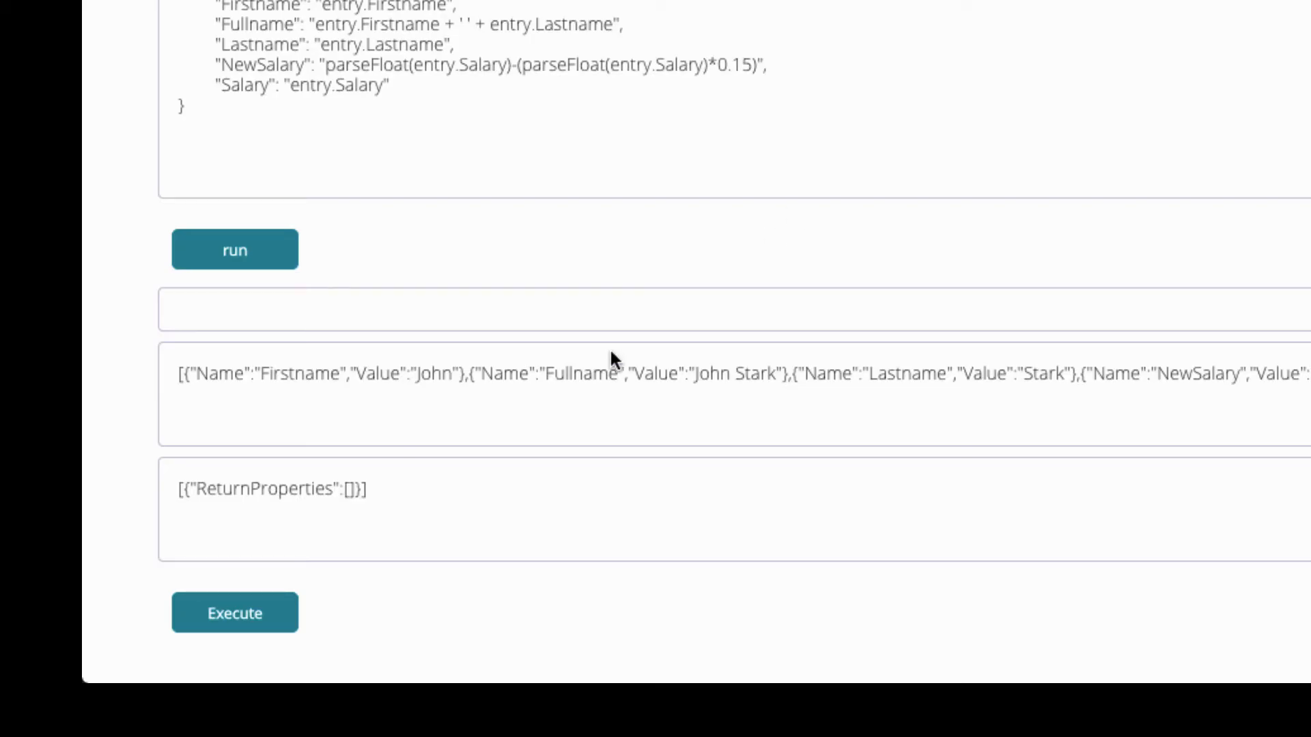
Execute GetList on the destination records and select the CSV output showing NewSalary values like 85000
scroll(764, 35, "up", 2)
scroll(869, 65, "down", 2)
scroll(898, 9, "up", 1)
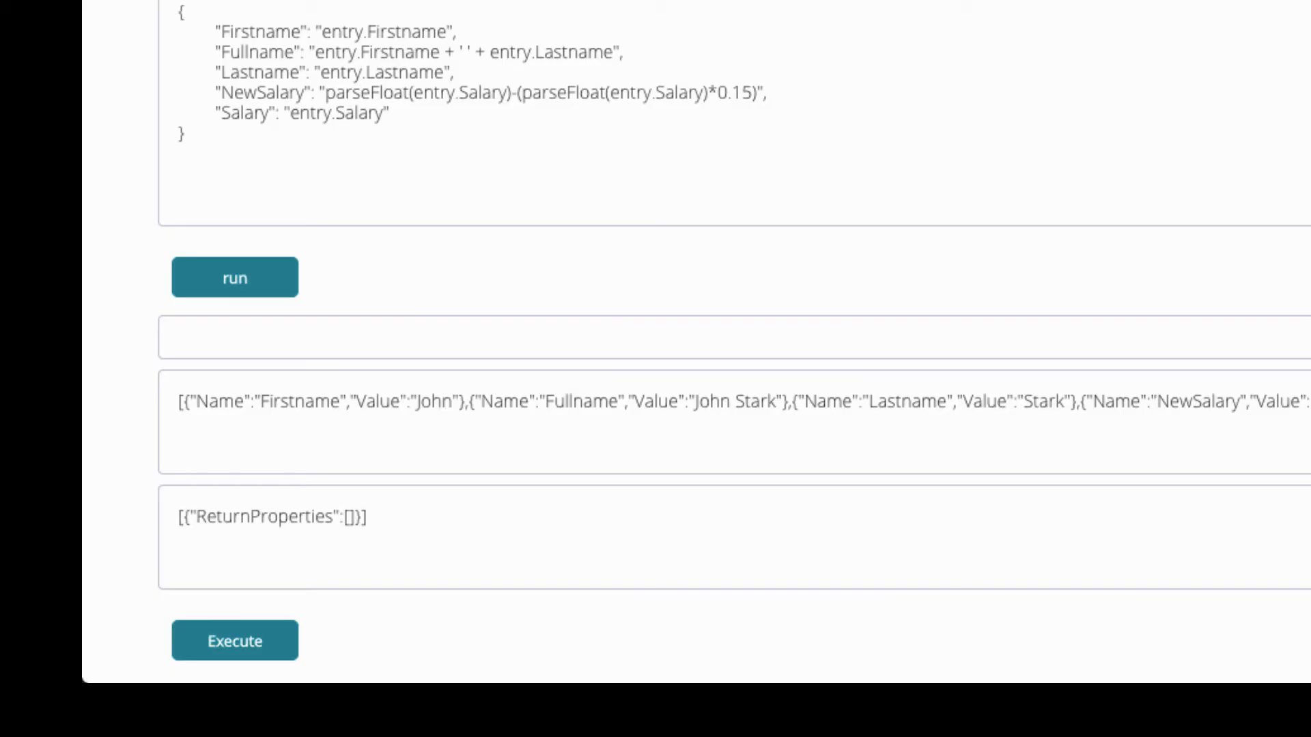
scroll(718, 40, "up", 2)
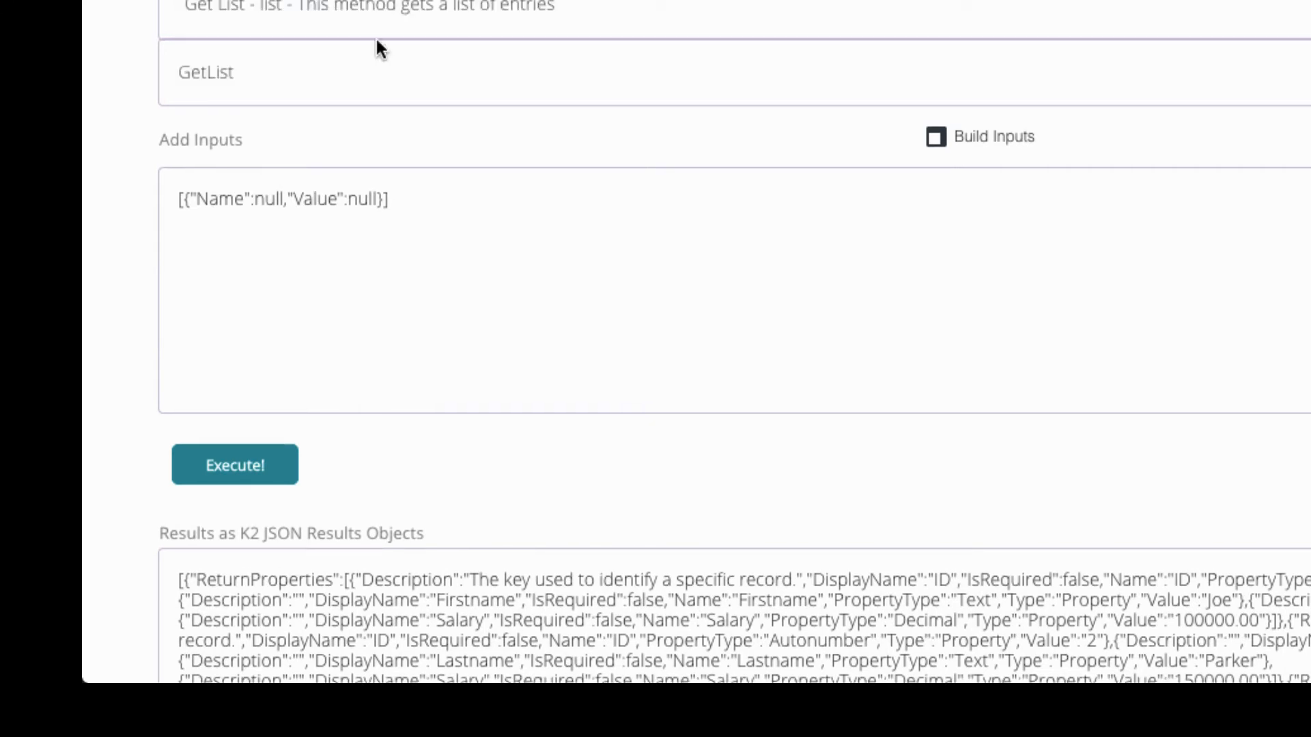
left_click(235, 465)
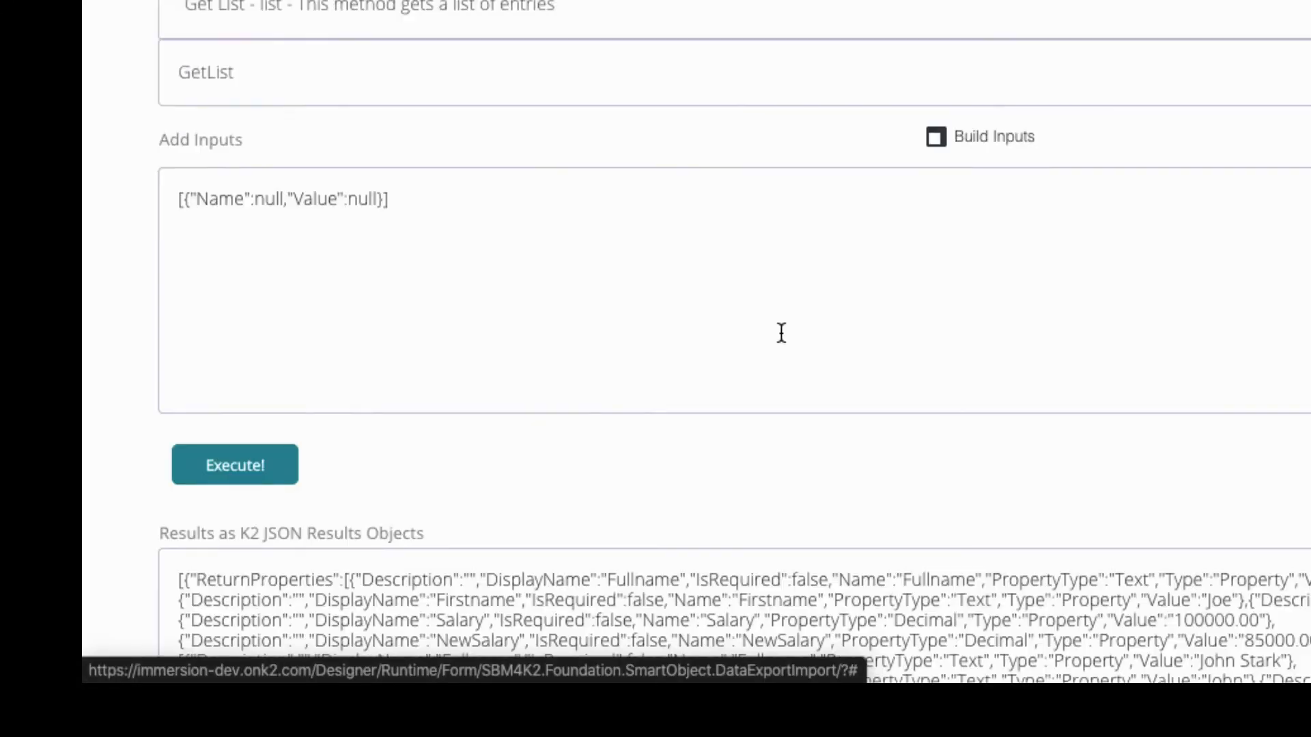
scroll(781, 330, "down", 7)
left_click_drag(598, 515, 198, 408)
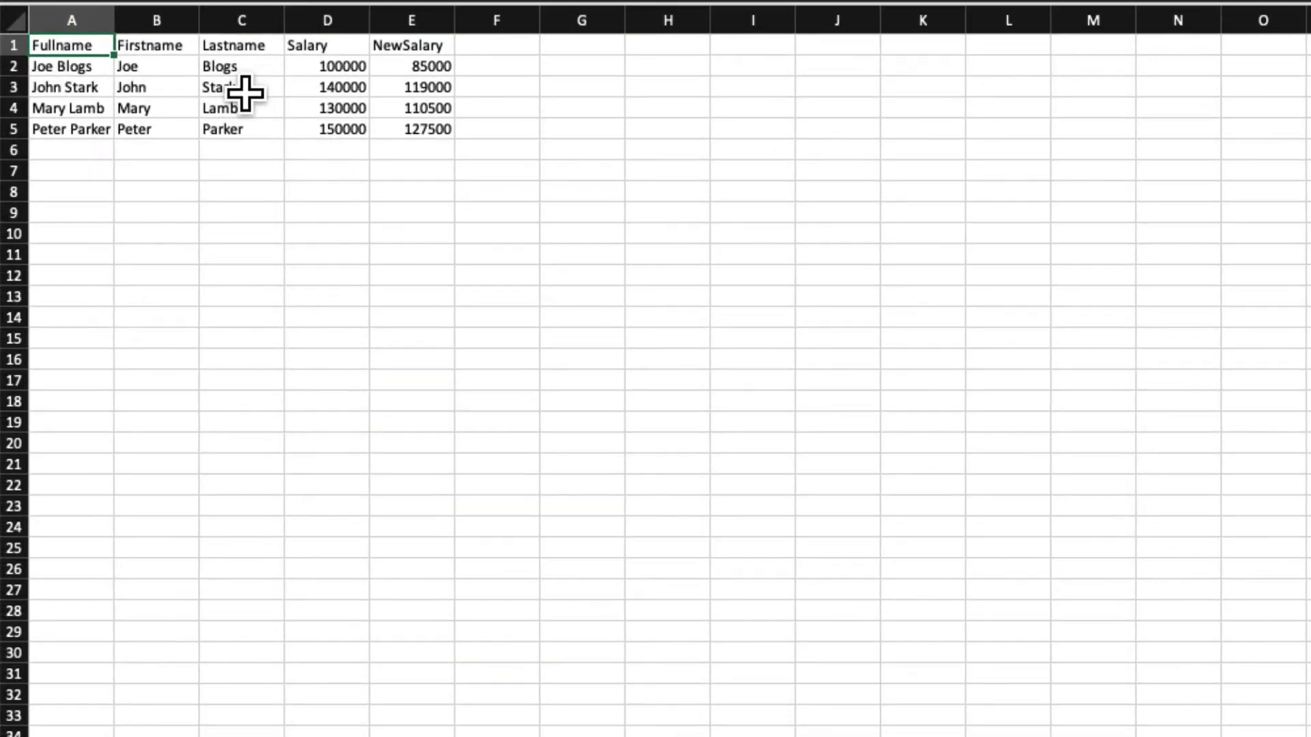
left_click(244, 96)
left_click(183, 152)
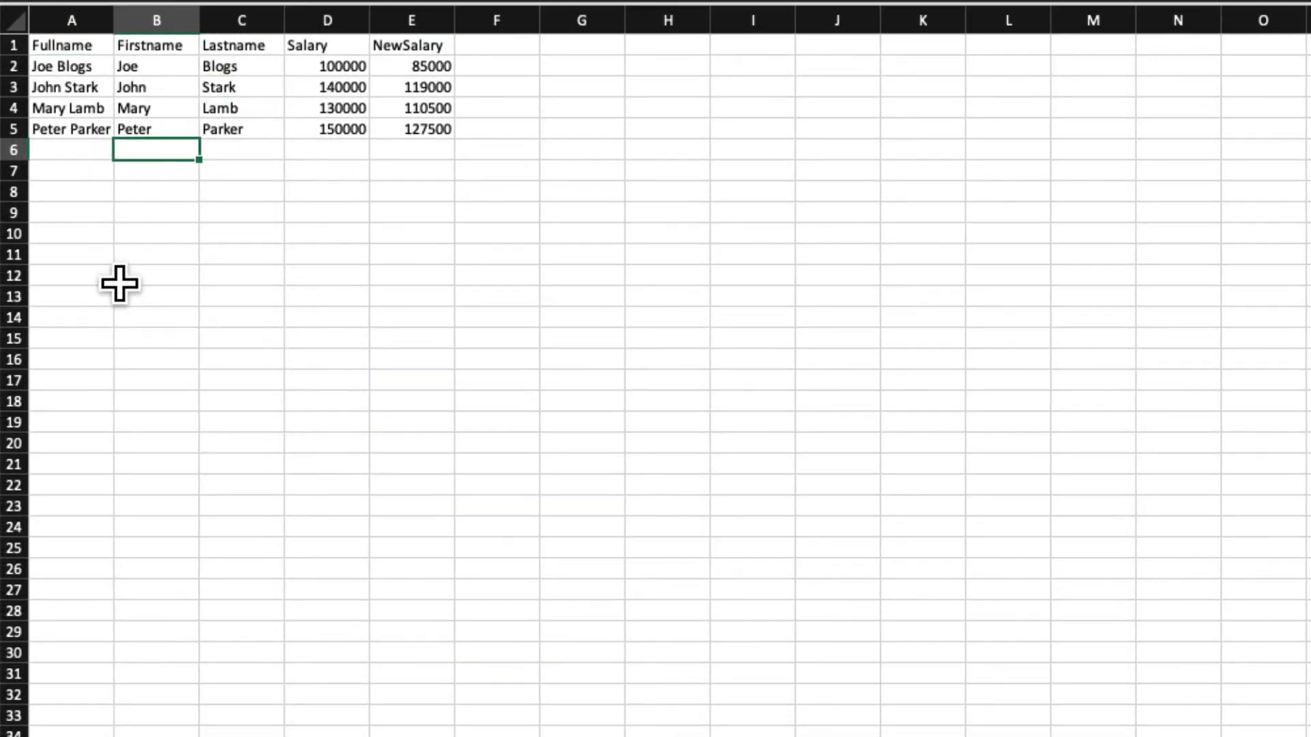
left_click(78, 173)
left_click(55, 133)
left_click(66, 150)
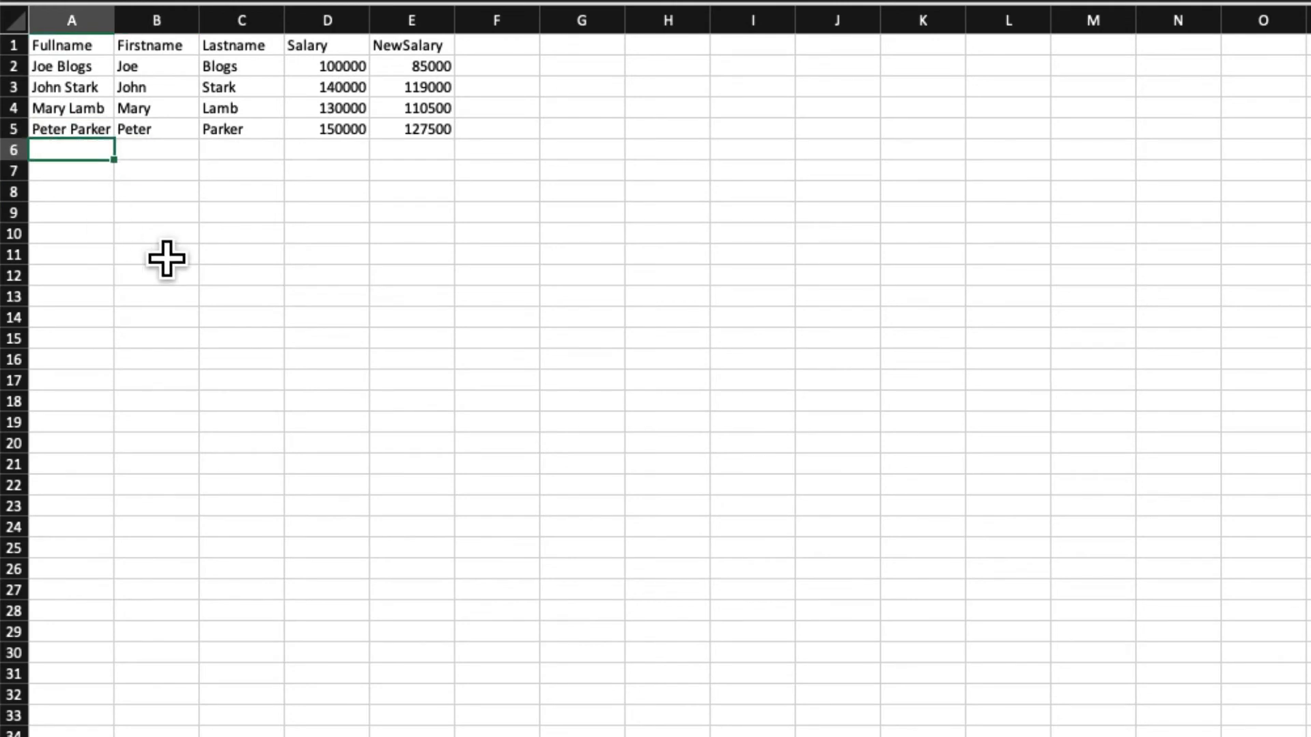
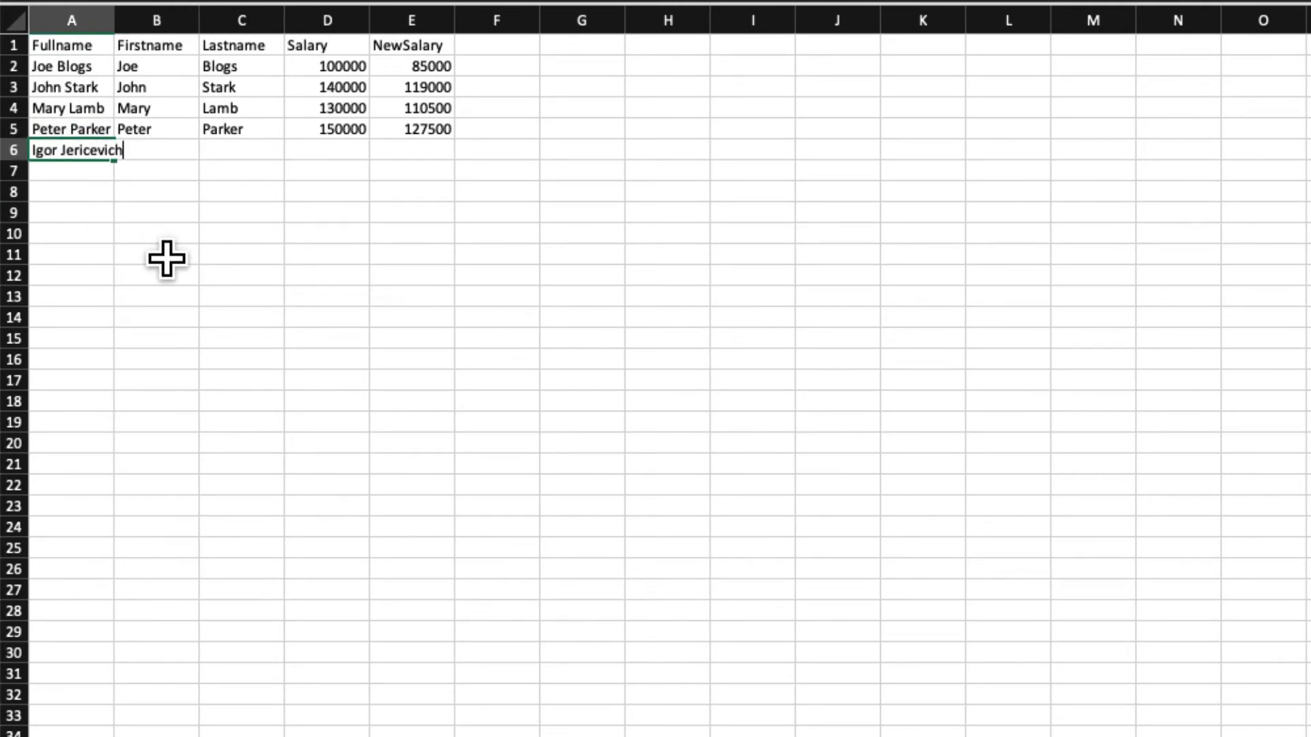
key("Tab")
key("Tab")
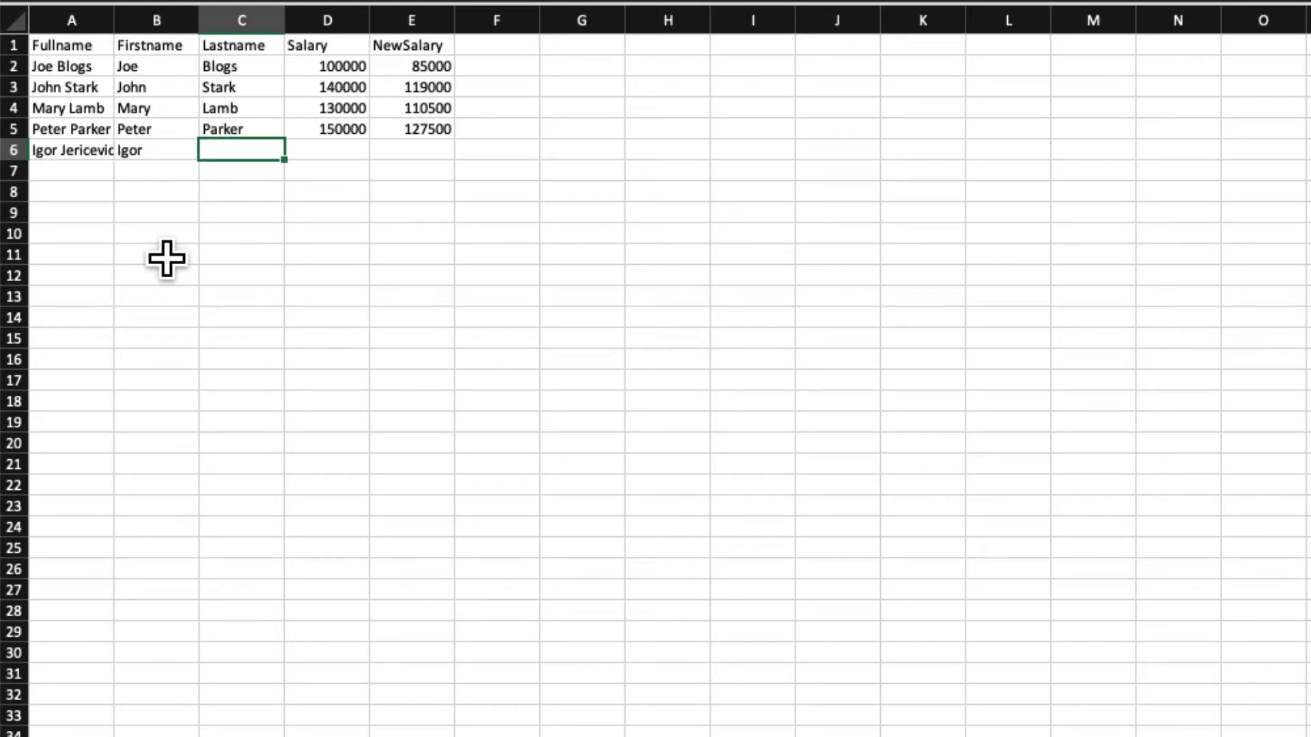
key("Return")
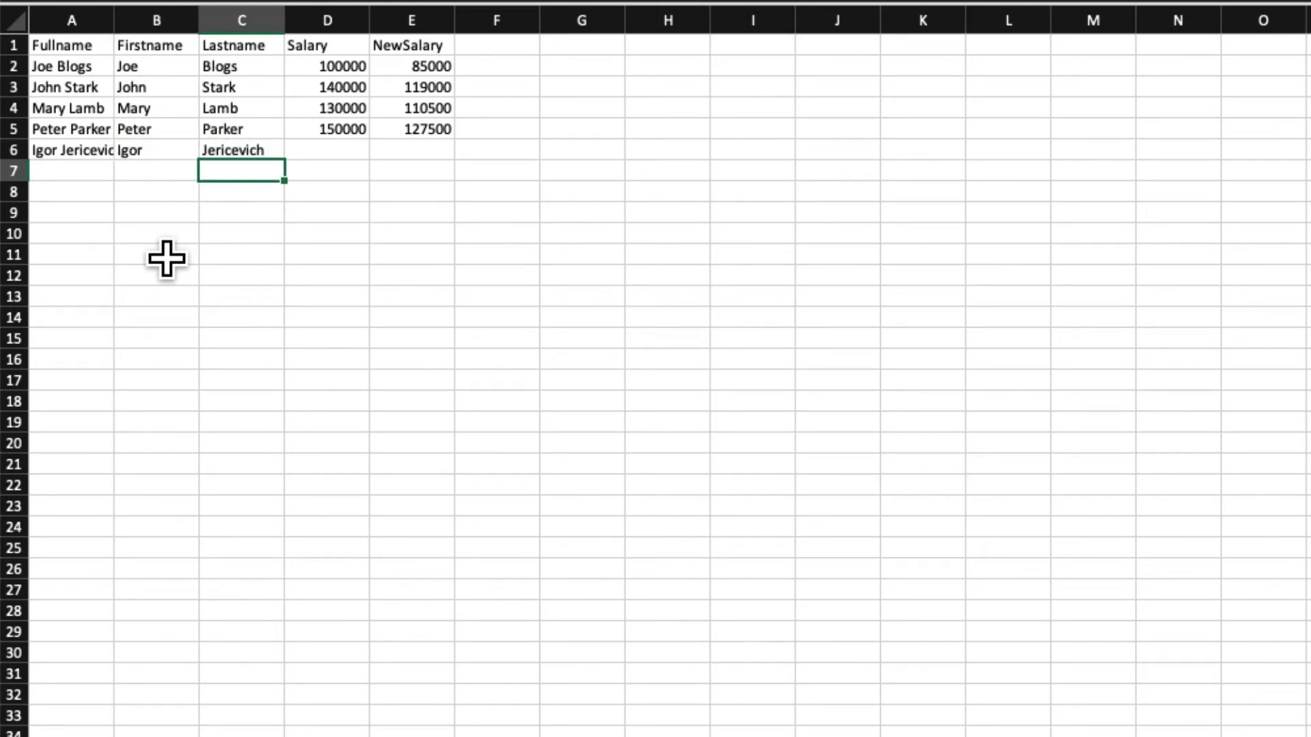
key("Up")
key("Right")
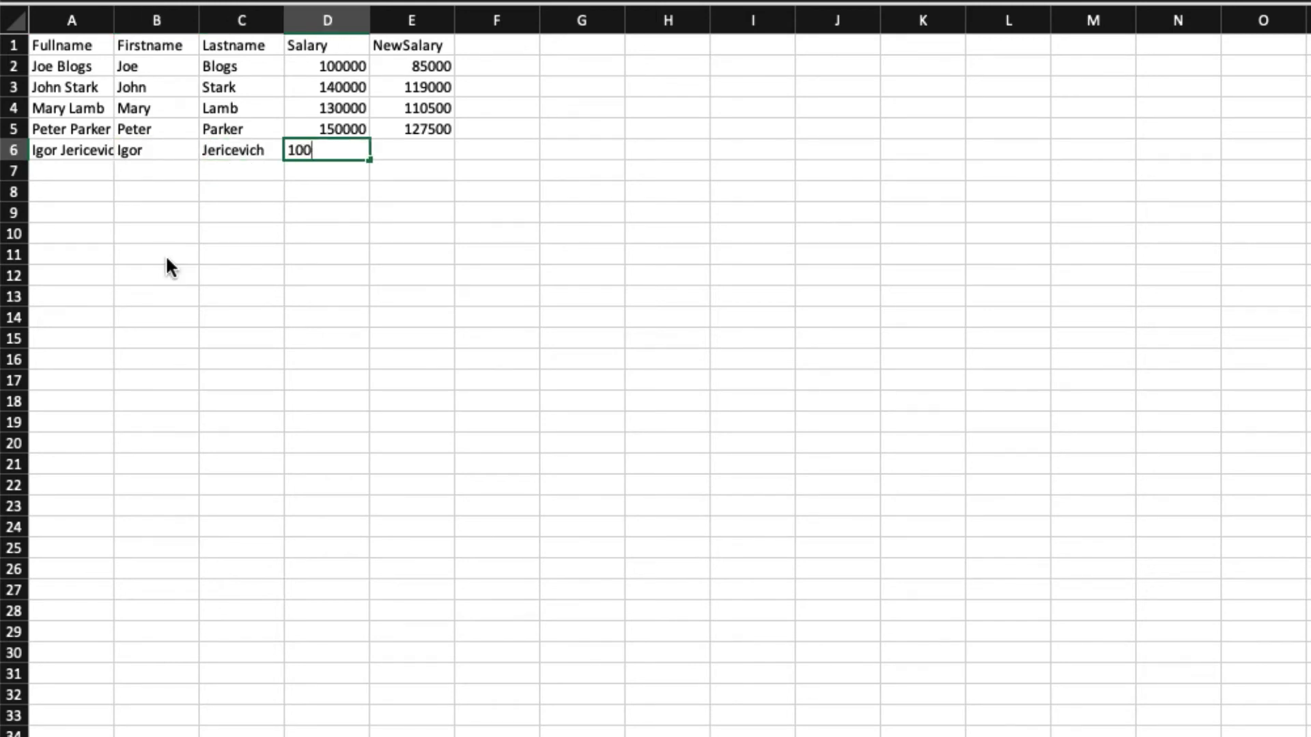
key("Tab")
type("9")
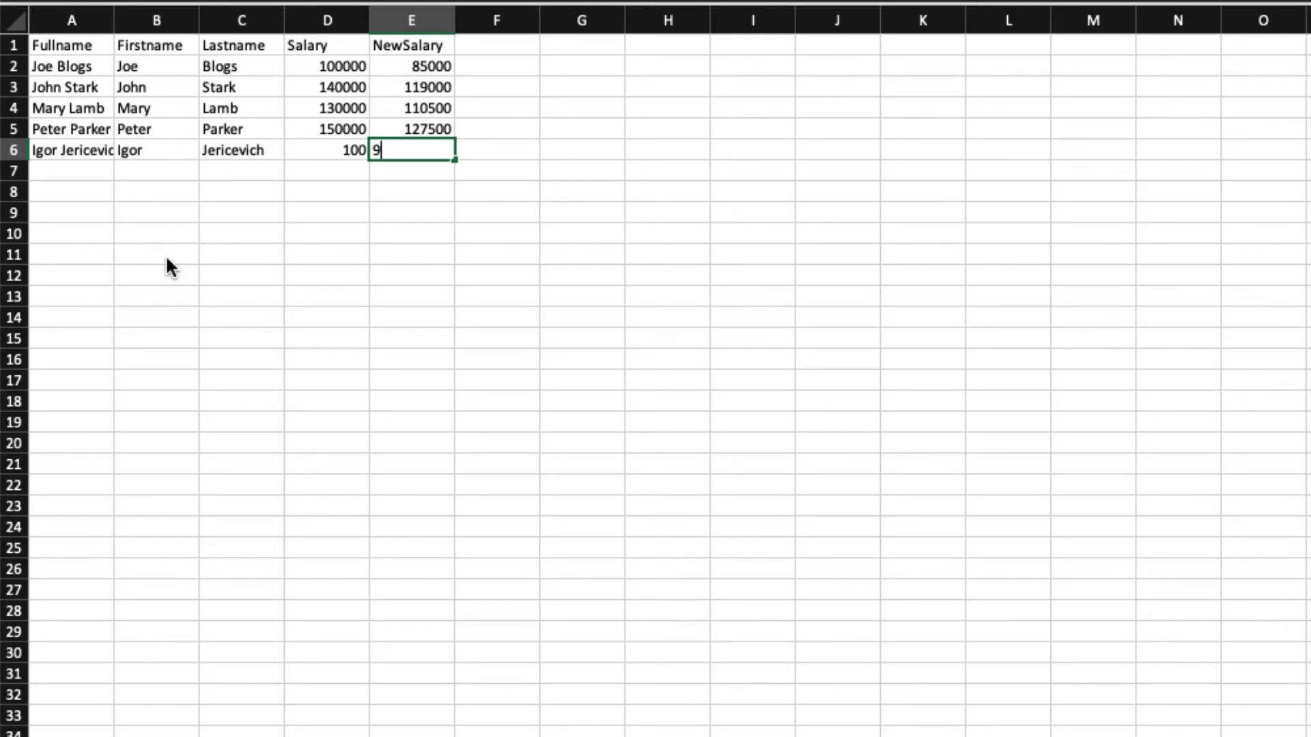
type("5")
key("Return")
key("Up")
key("Left")
key("Left")
key("Left")
key("Left")
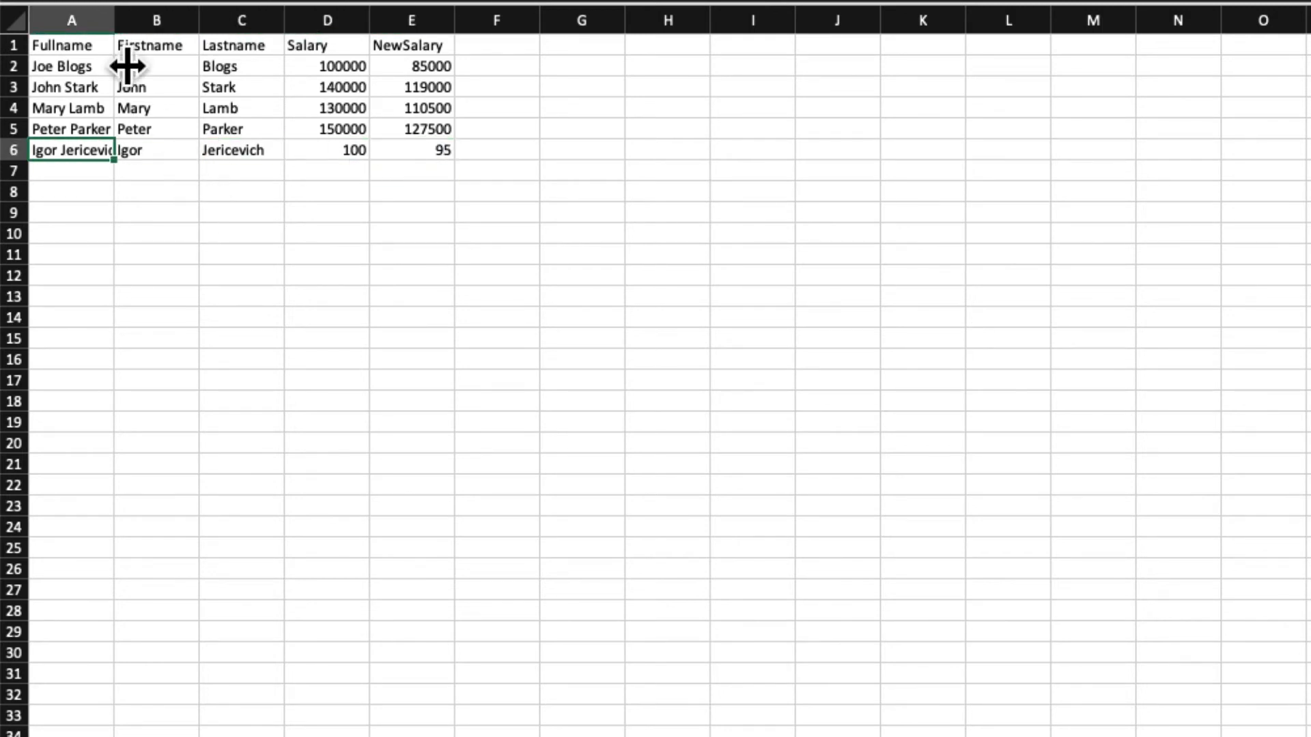
Widen columns A and B, append 1 to the names, and select A6:E6 to fill down
left_click_drag(114, 14, 216, 14)
left_click_drag(302, 14, 442, 14)
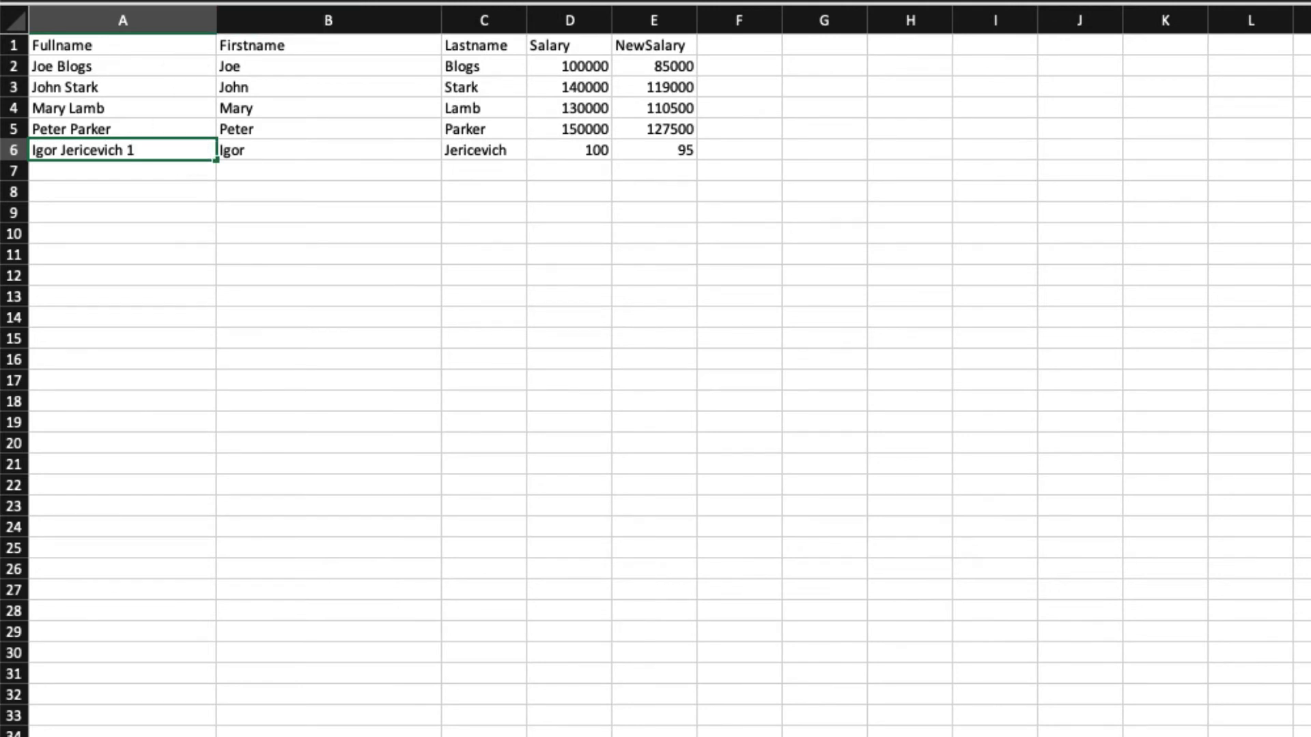
left_click(301, 148)
left_click(392, 1)
type("1")
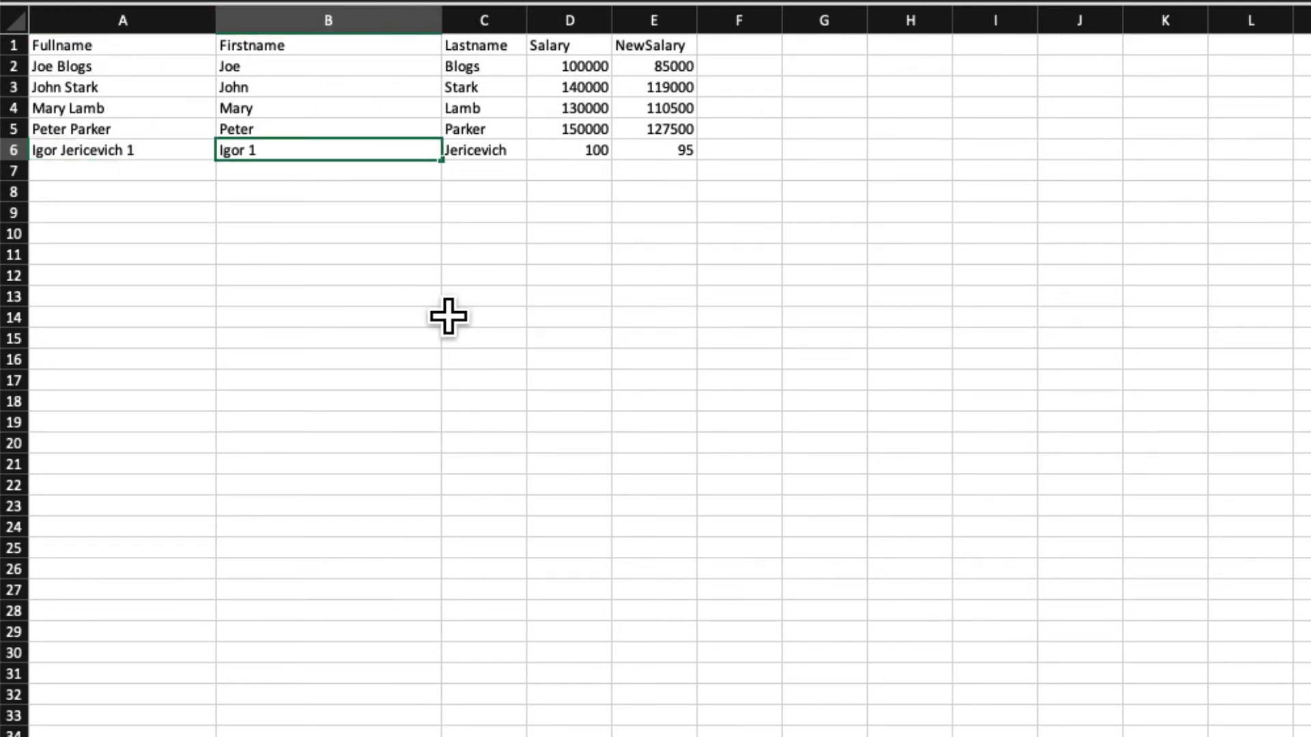
left_click(478, 358)
left_click_drag(117, 147, 712, 529)
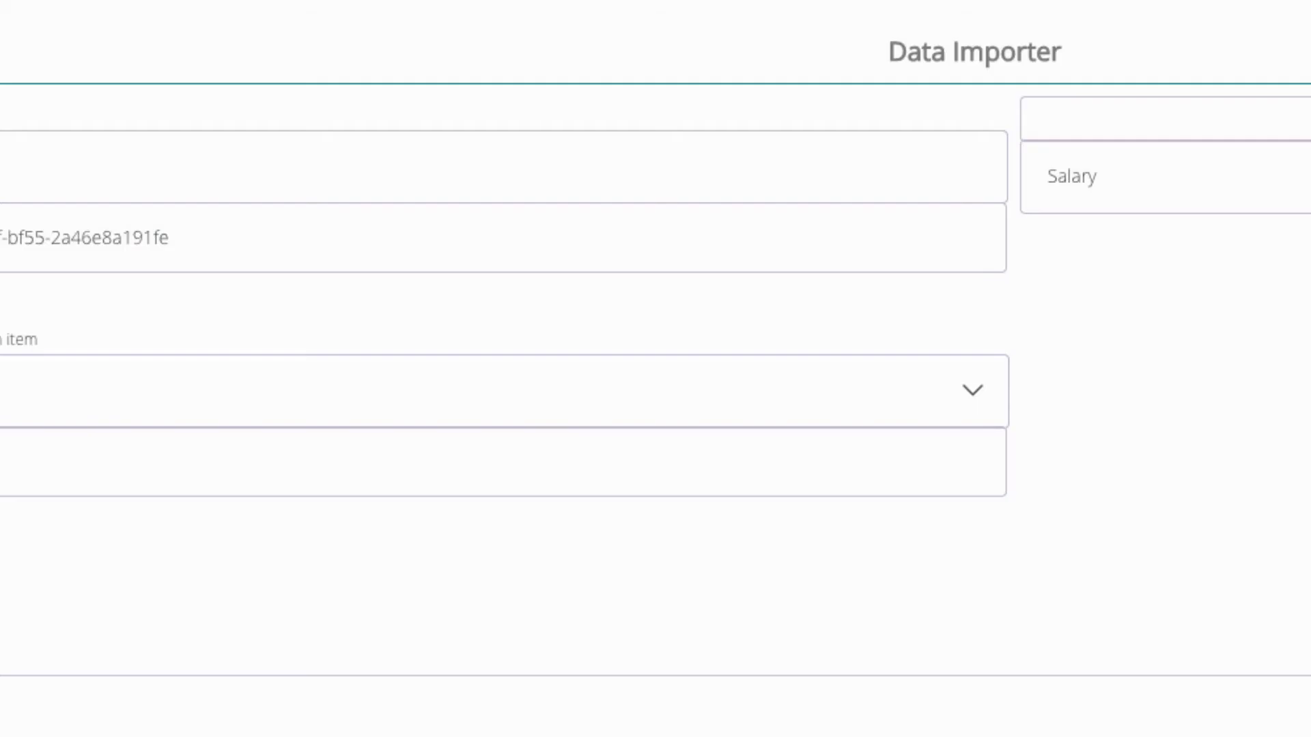
left_click_drag(1310, 0, 727, 0)
scroll(777, 430, "down", 3)
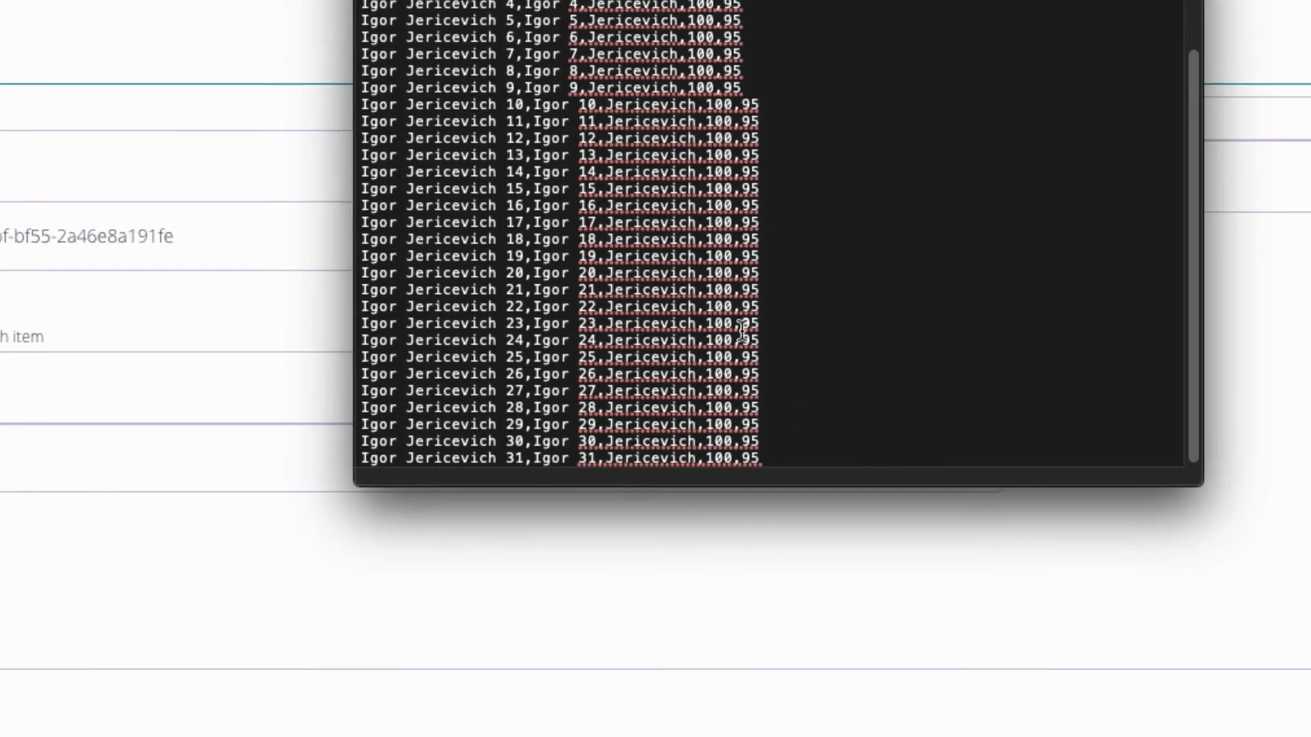
scroll(777, 430, "up", 3)
key("super+a")
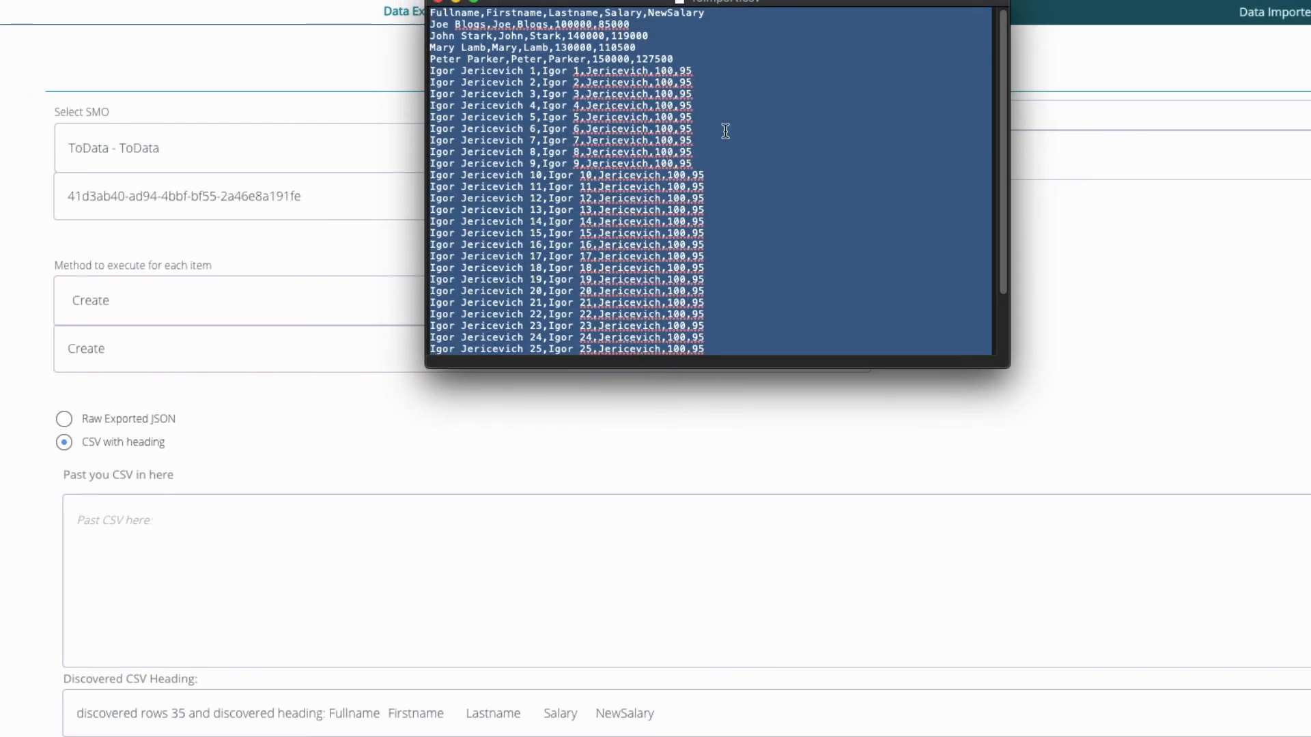
left_click(634, 136)
left_click(220, 522)
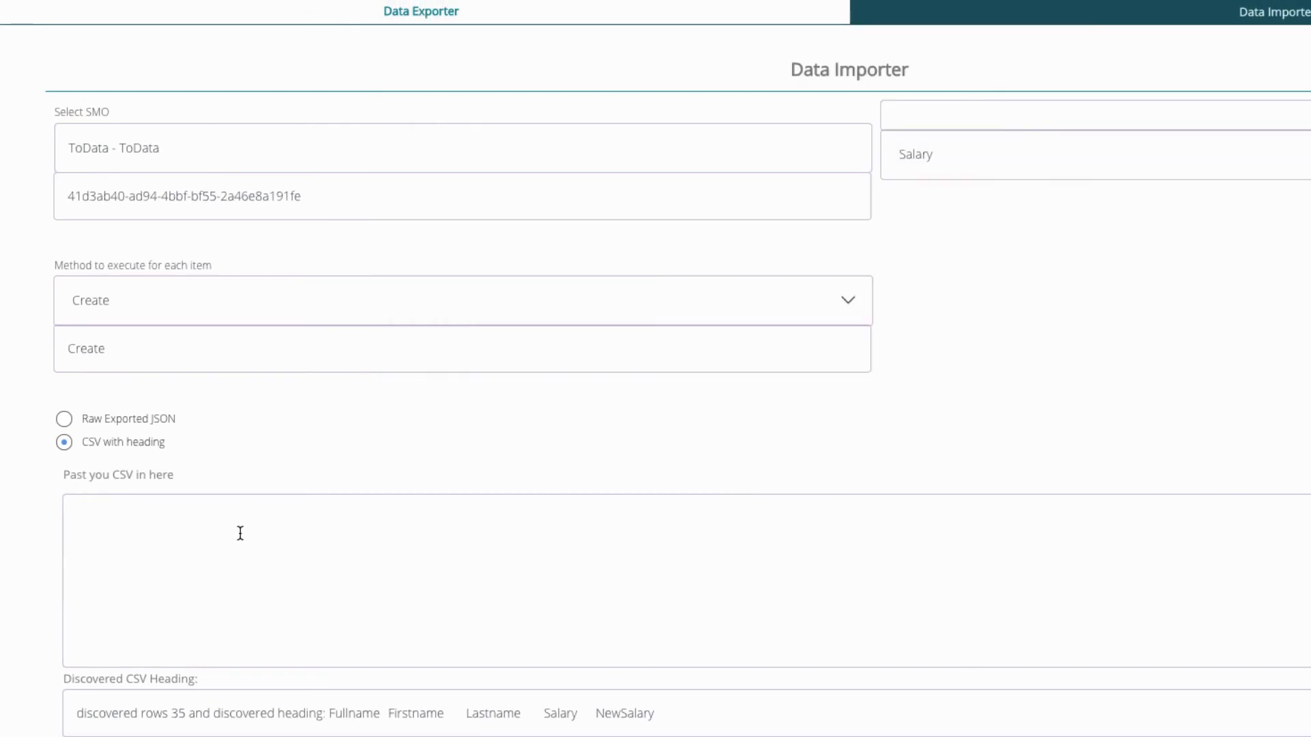
key("super+v")
left_click_drag(316, 576, 312, 485)
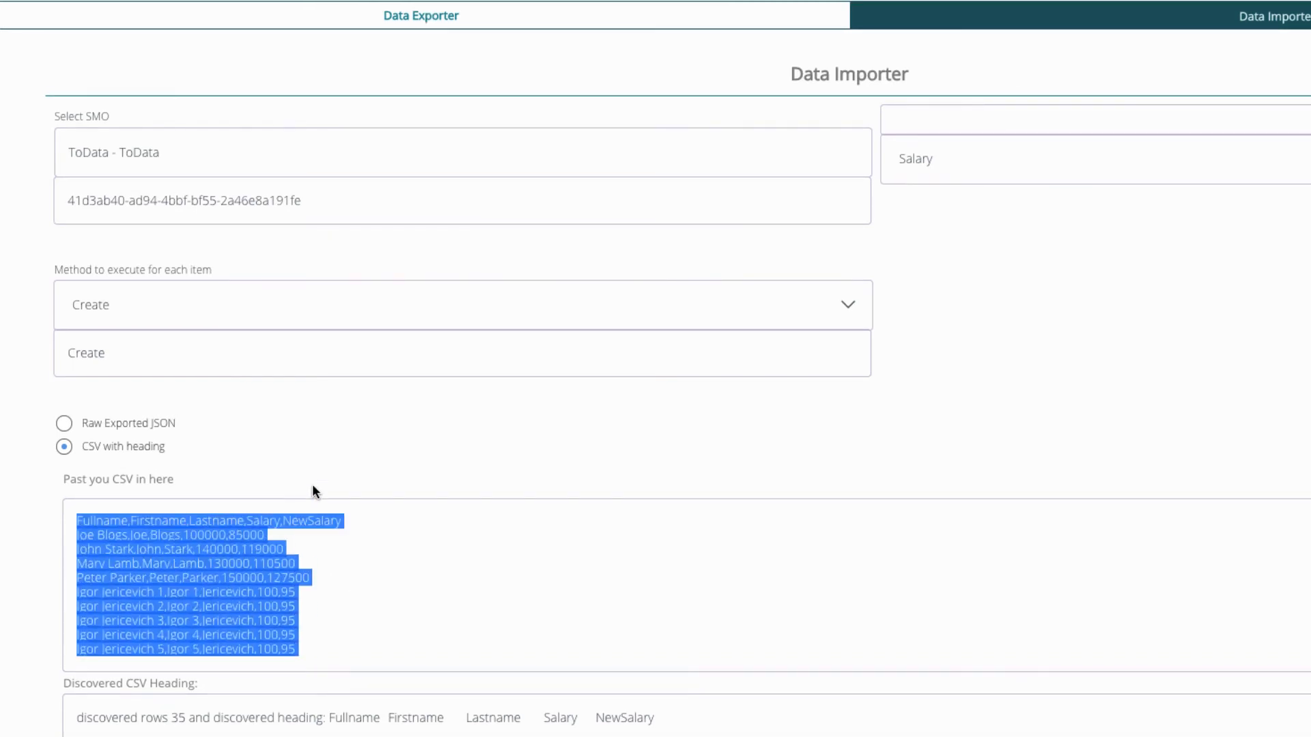
left_click(304, 576)
scroll(396, 434, "down", 1)
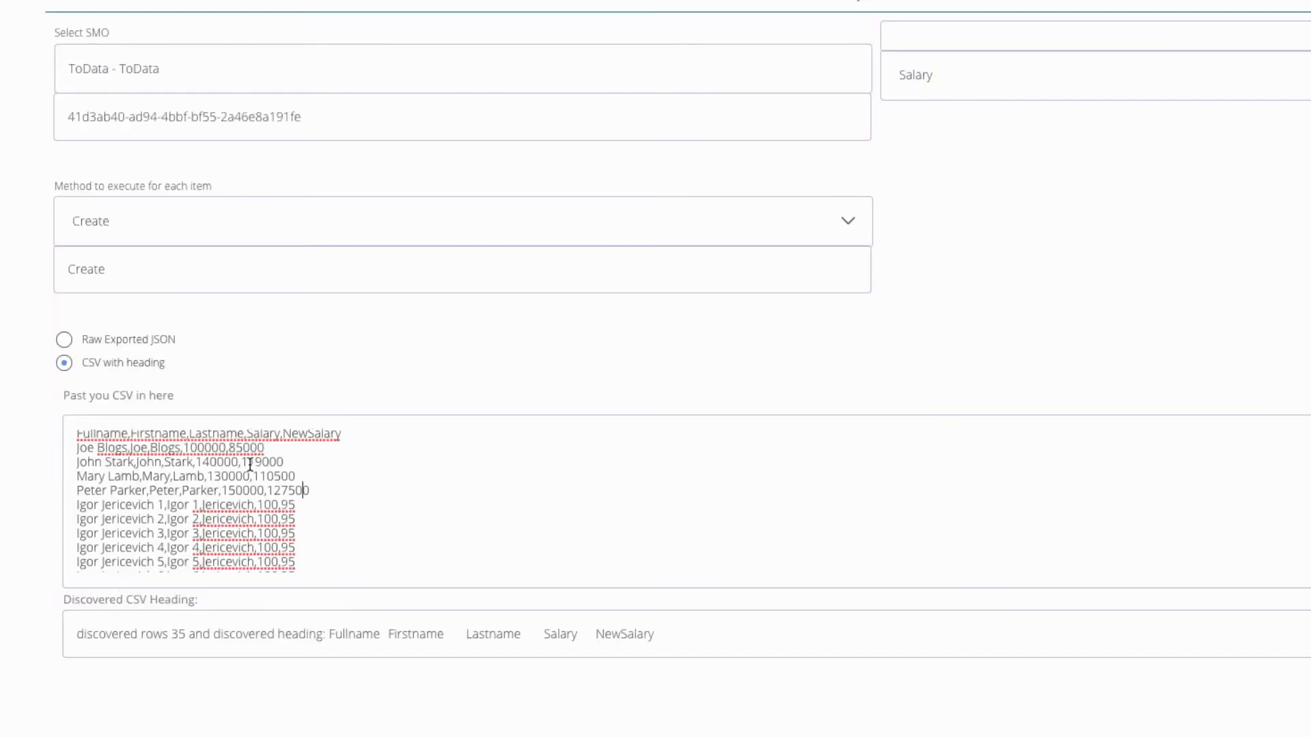
scroll(274, 485, "down", 4)
scroll(284, 494, "up", 4)
scroll(577, 487, "down", 1)
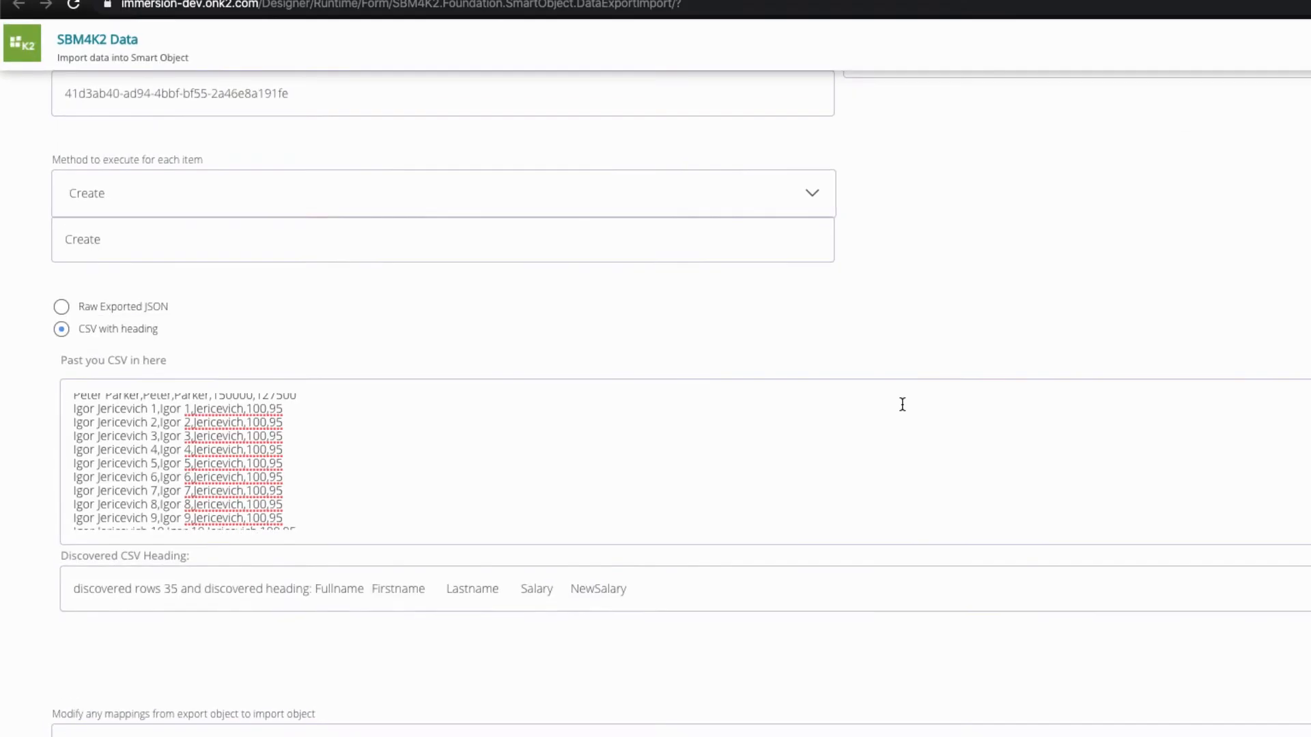
Delete the custom salary field mappings JSON from the importer
scroll(901, 471, "down", 5)
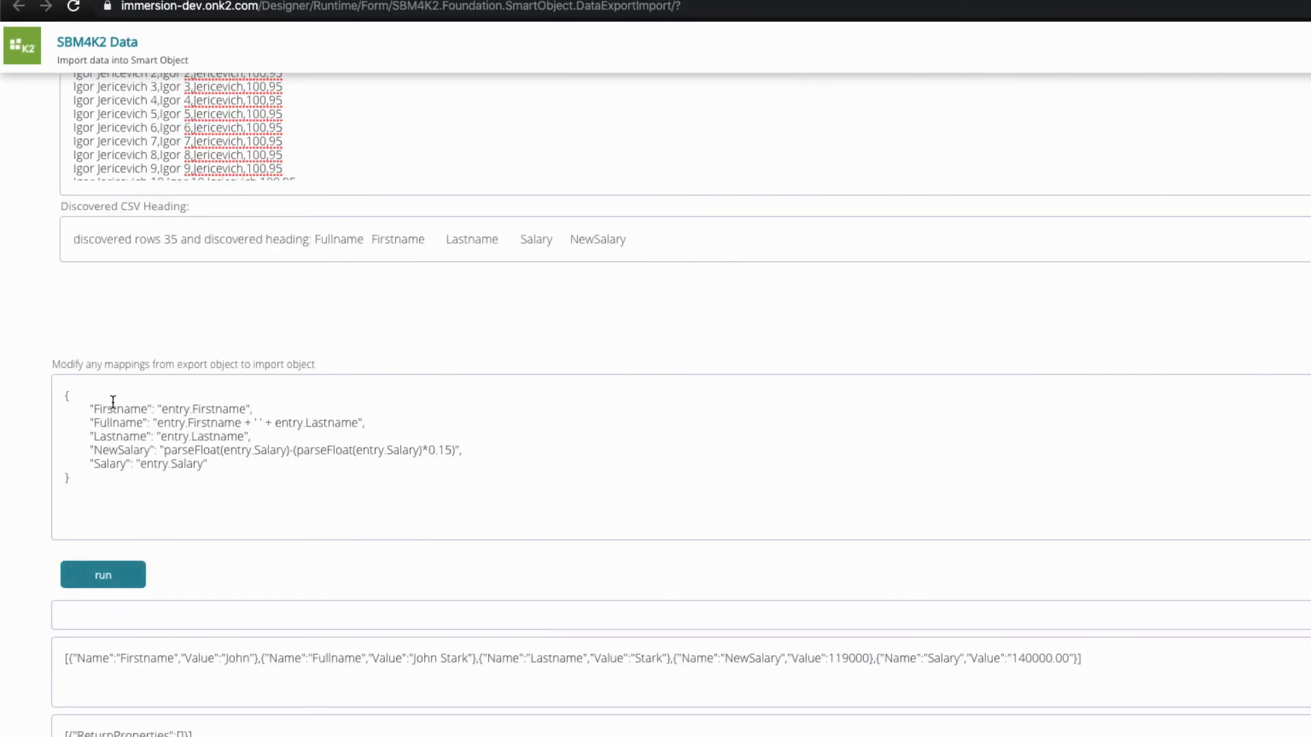
left_click_drag(462, 470, 4, 385)
key("BackSpace")
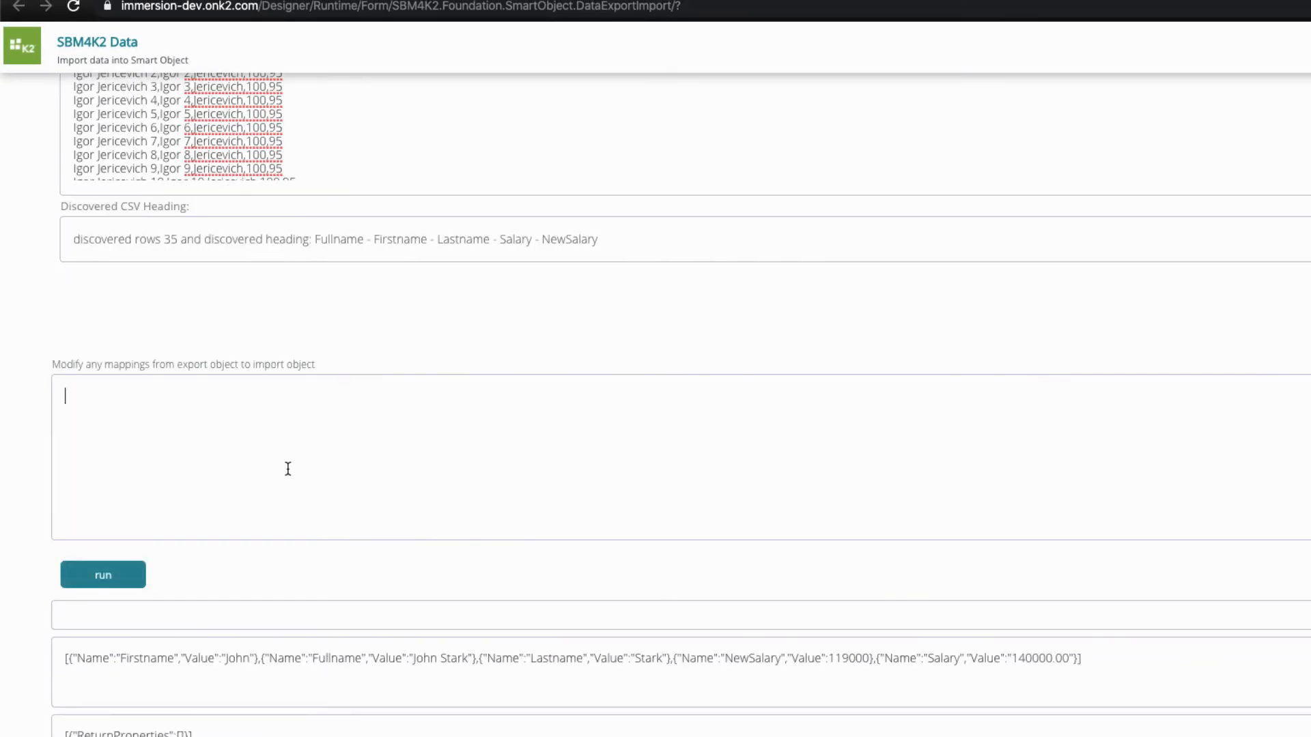
scroll(403, 345, "up", 8)
left_click(295, 369)
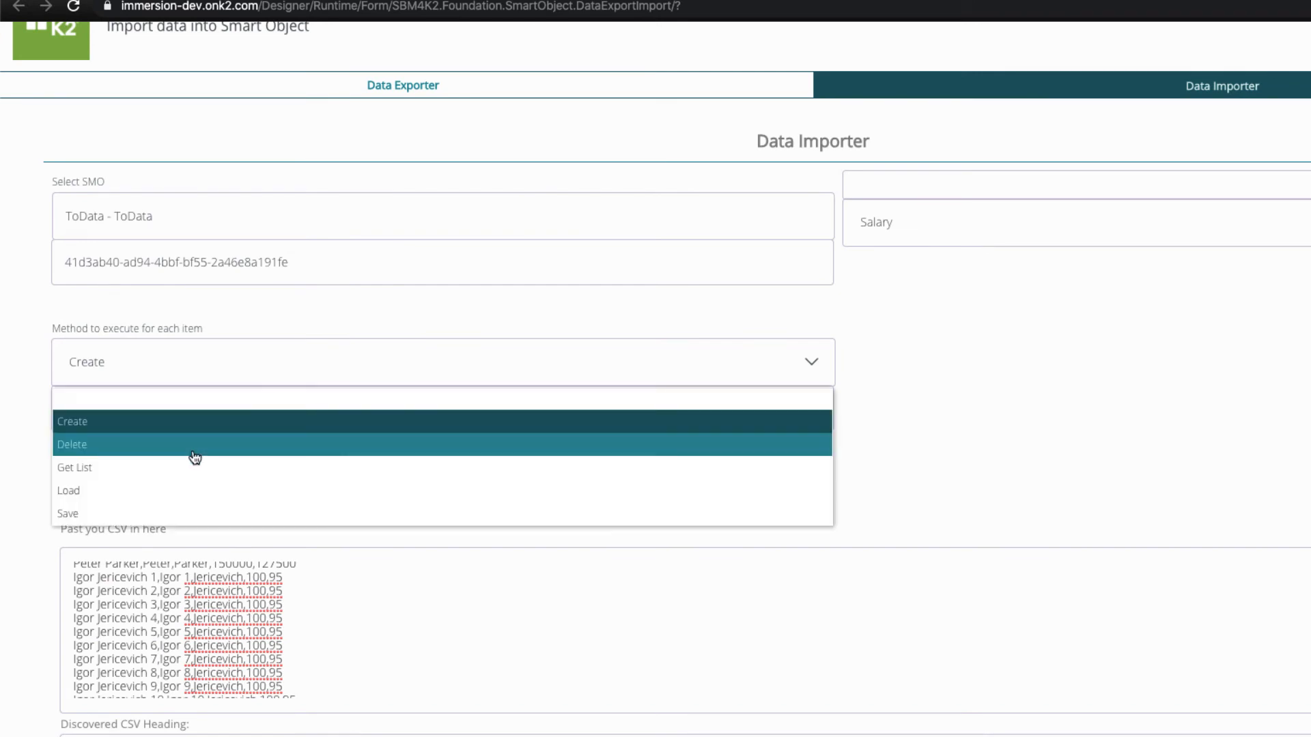
left_click(193, 444)
left_click(231, 361)
left_click(155, 422)
left_click(192, 367)
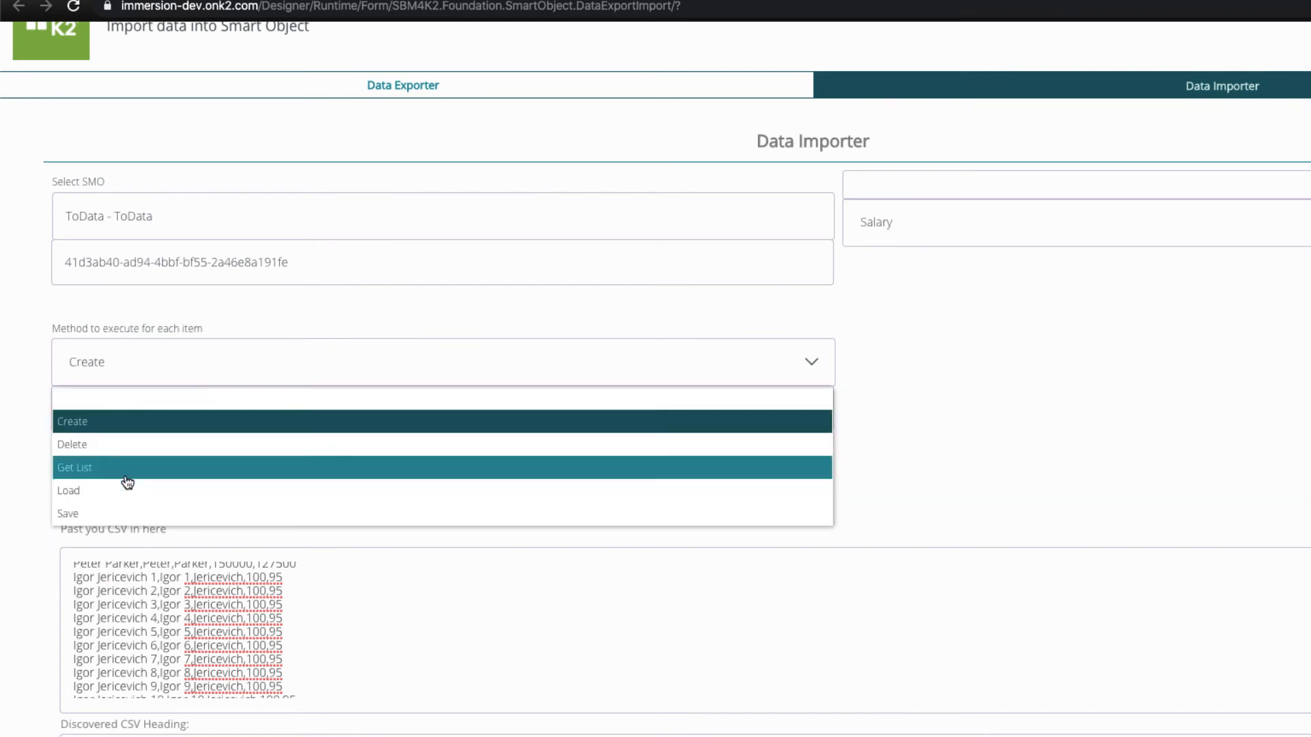
left_click(123, 512)
scroll(126, 606, "up", 2)
scroll(126, 606, "up", 1)
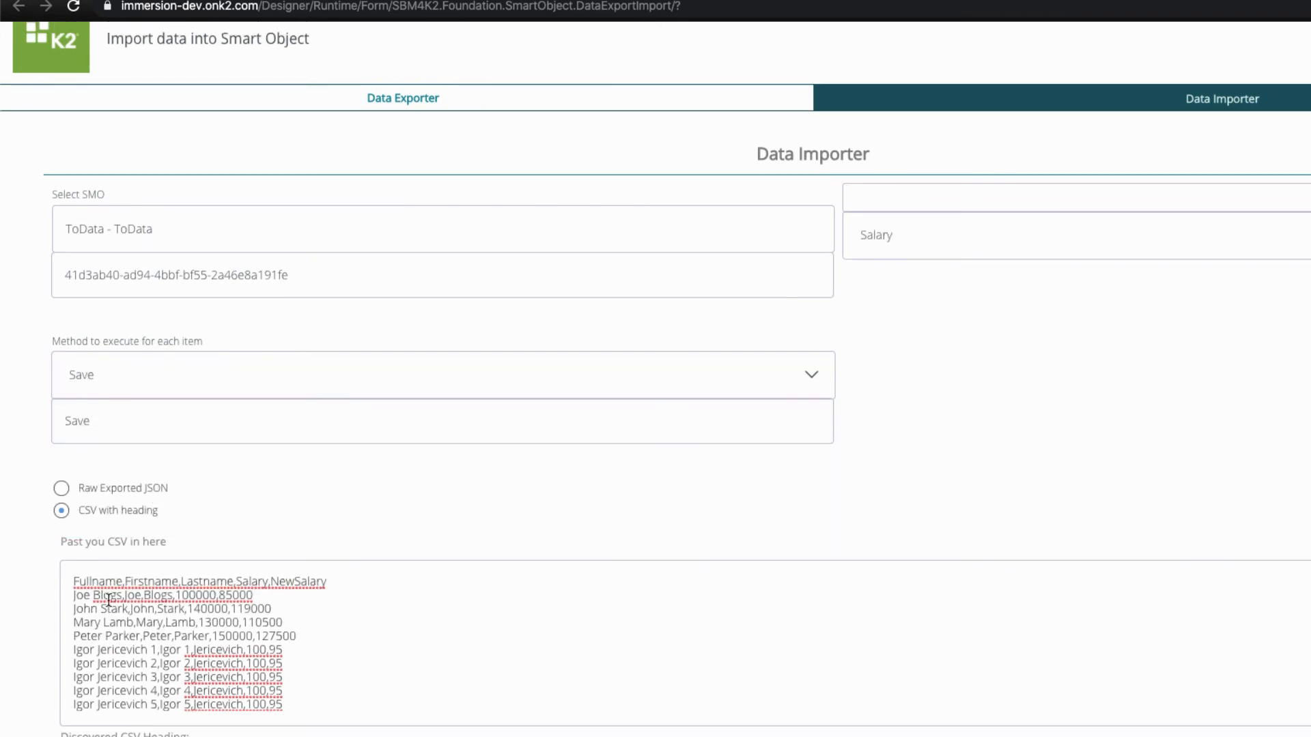
left_click_drag(153, 610, 86, 610)
left_click_drag(77, 609, 238, 609)
left_click(139, 624)
left_click(241, 610)
key("BackSpace")
key("BackSpace")
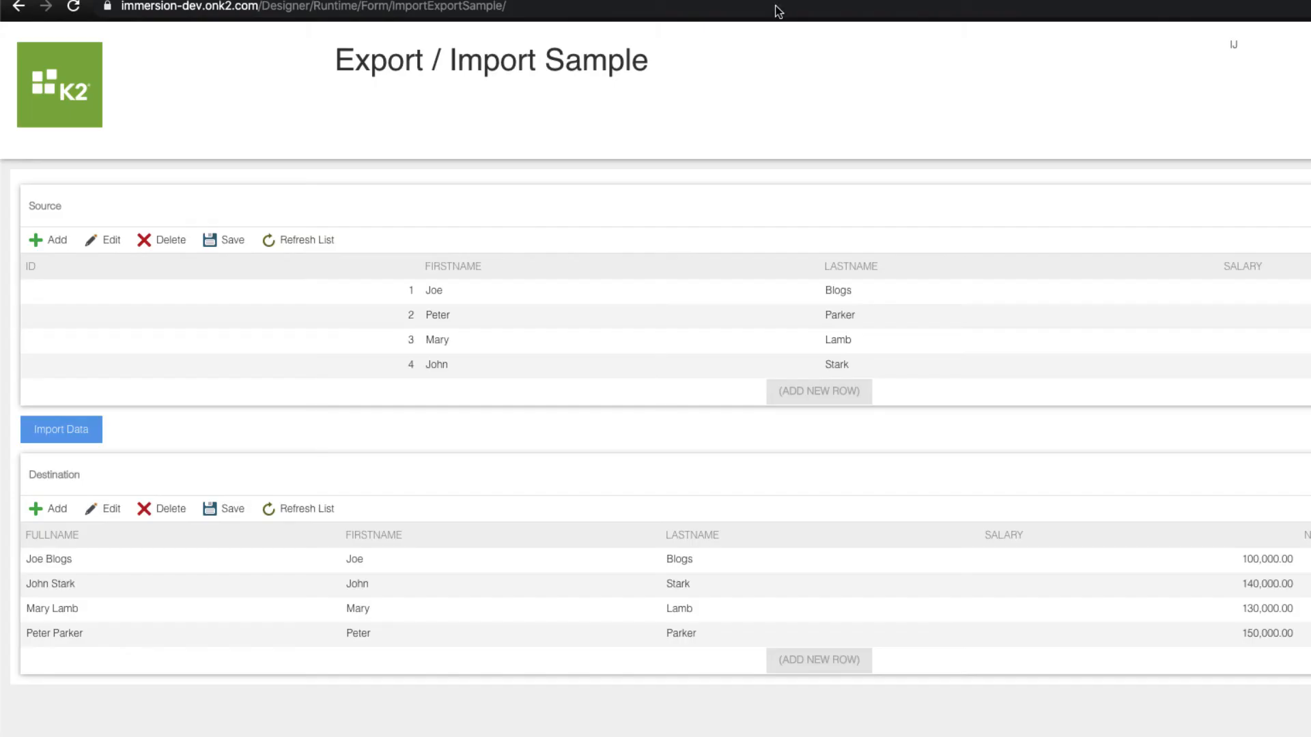
left_click(126, 614)
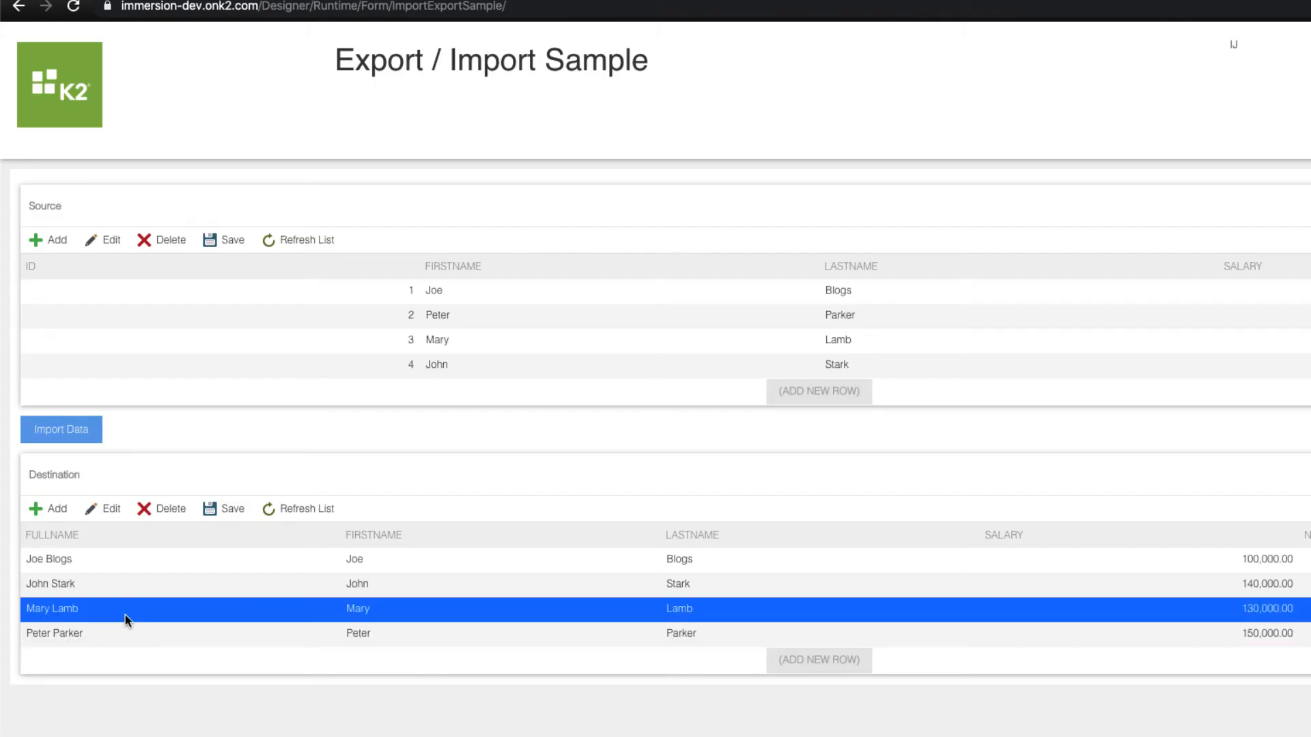
left_click(1252, 586)
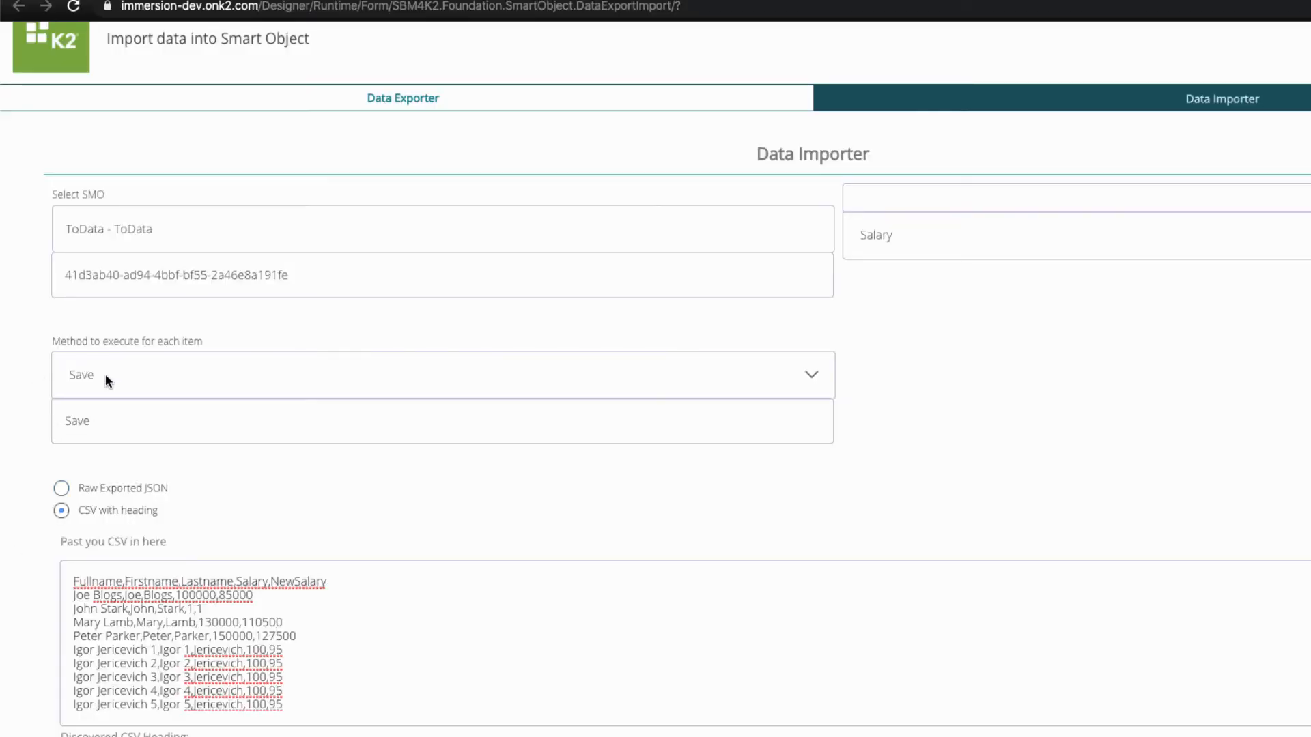
Run the Save import over all CSV rows using the regenerated plain field mappings
scroll(232, 524, "down", 4)
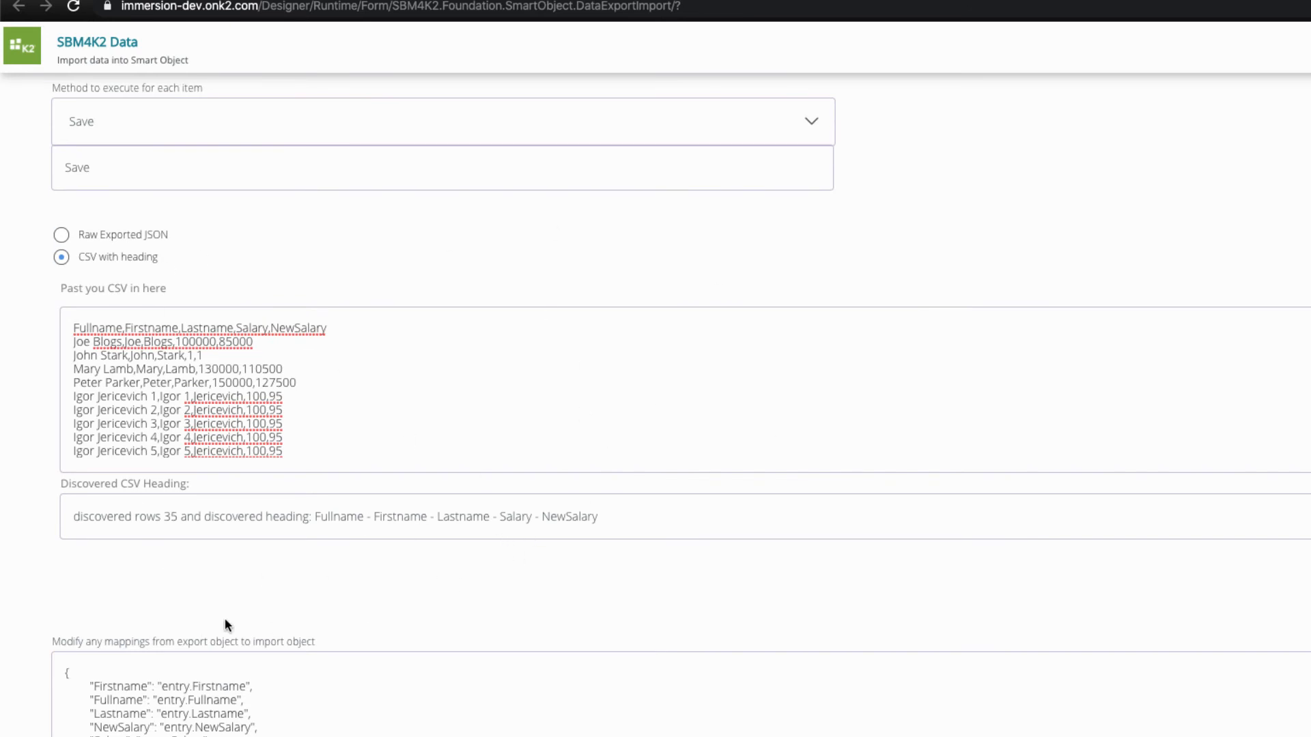
scroll(226, 618, "down", 2)
left_click_drag(114, 541, 233, 603)
left_click(272, 602)
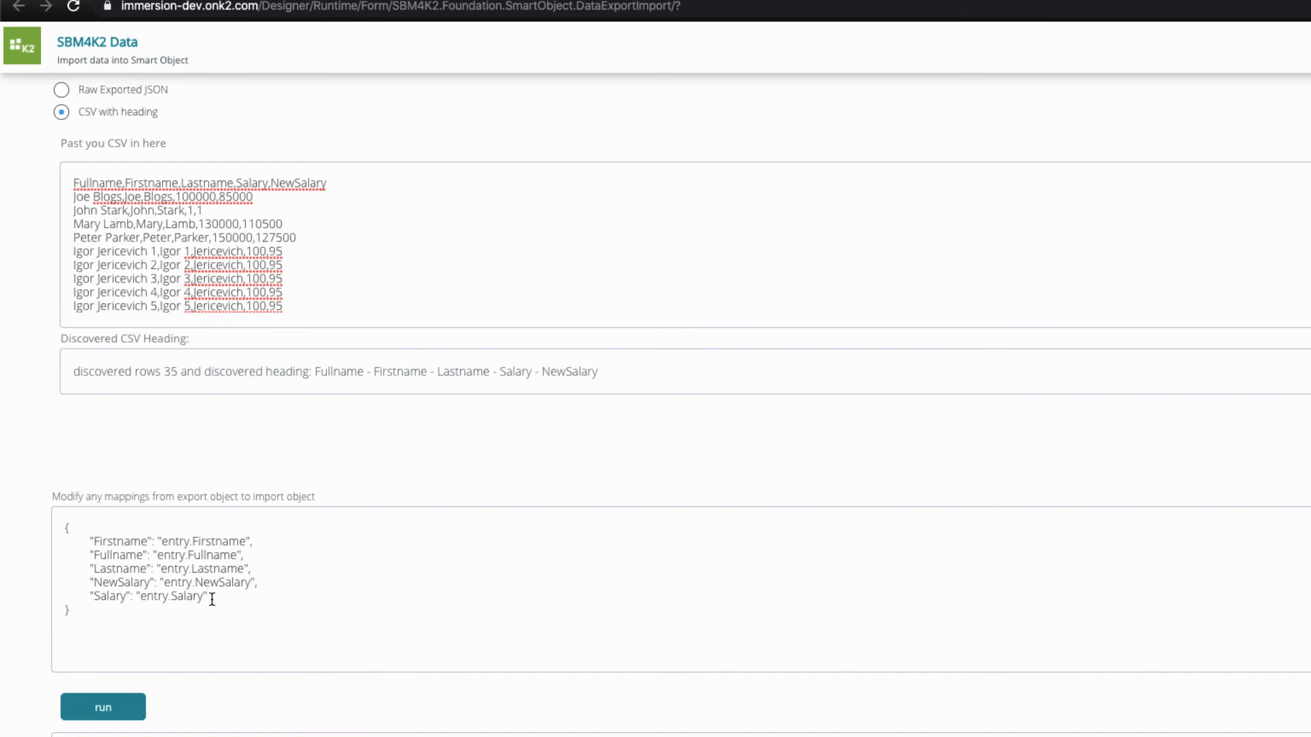
scroll(253, 250, "down", 2)
left_click(108, 563)
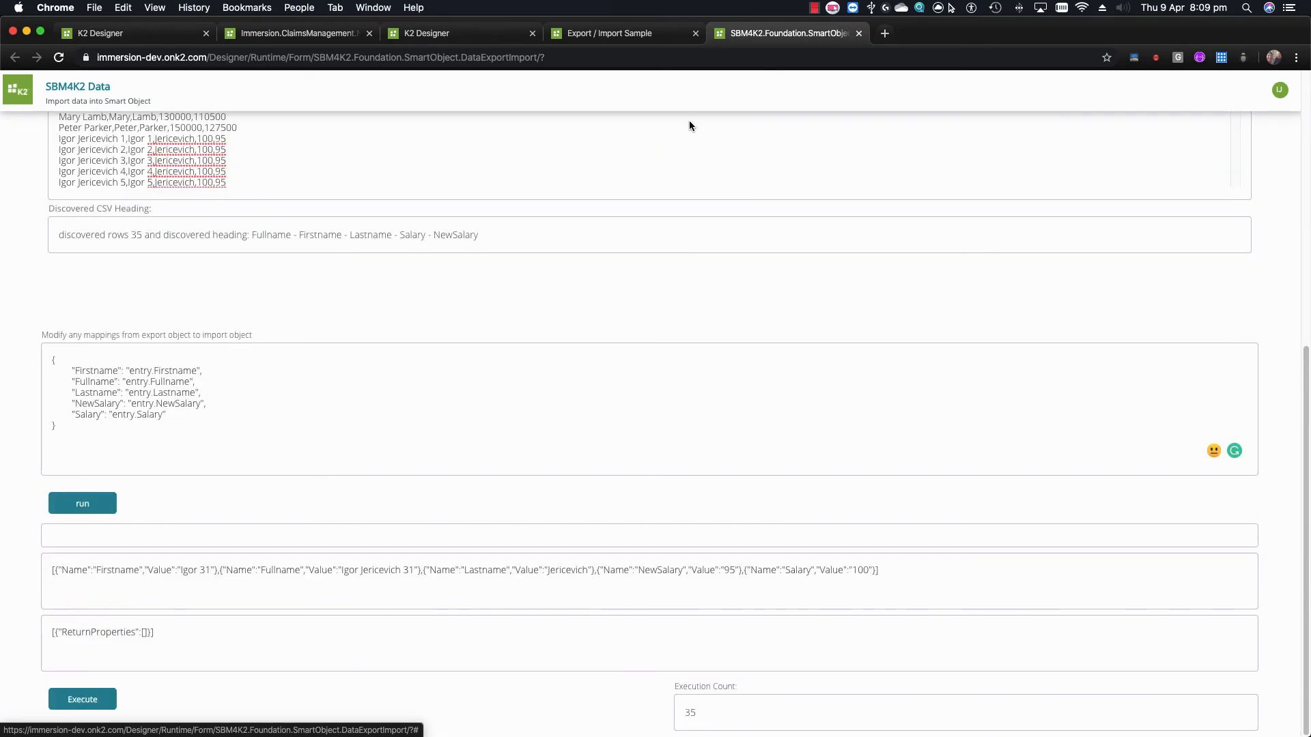
left_click(620, 34)
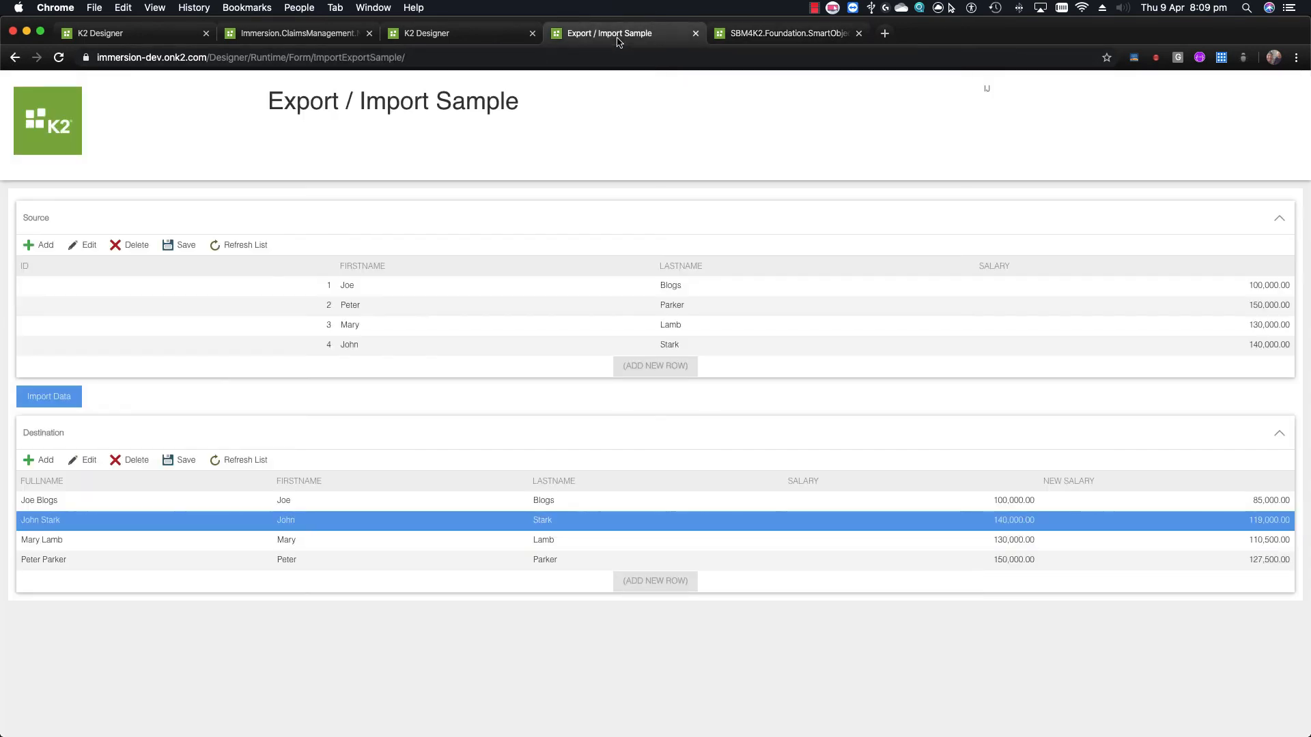
left_click(244, 464)
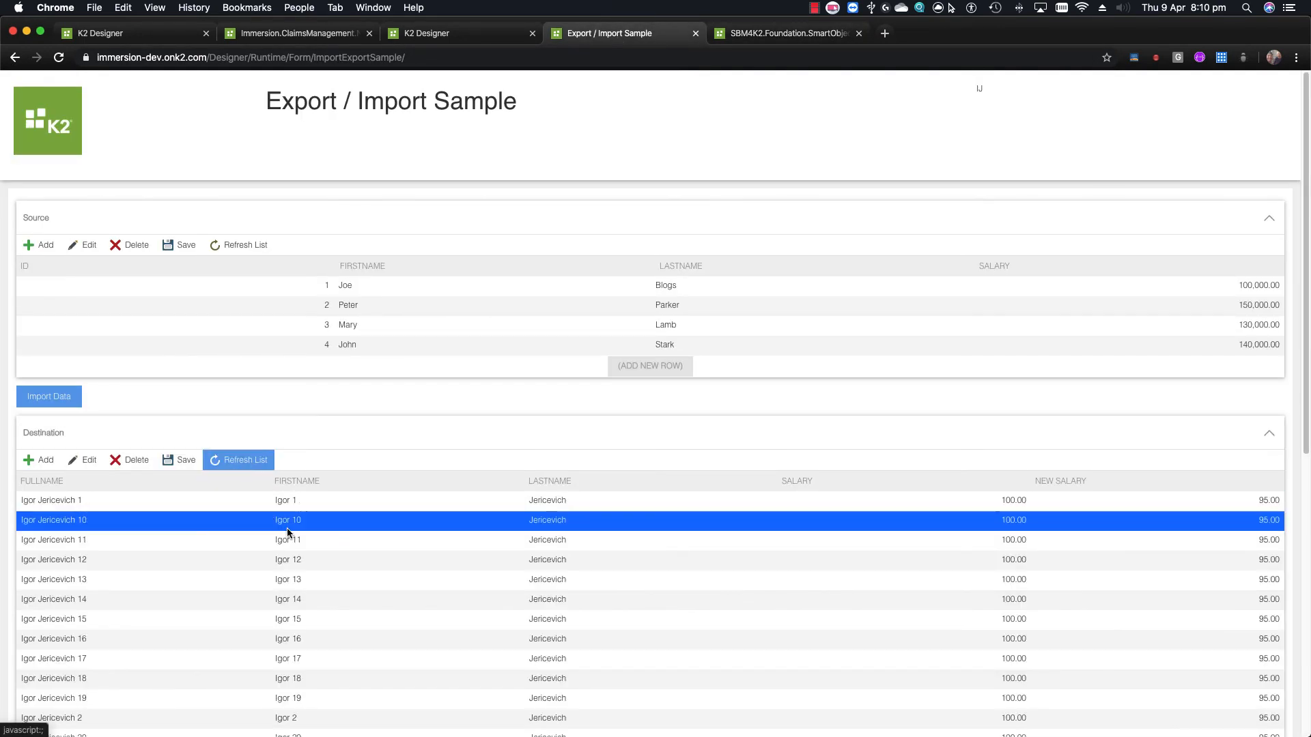
scroll(287, 530, "down", 7)
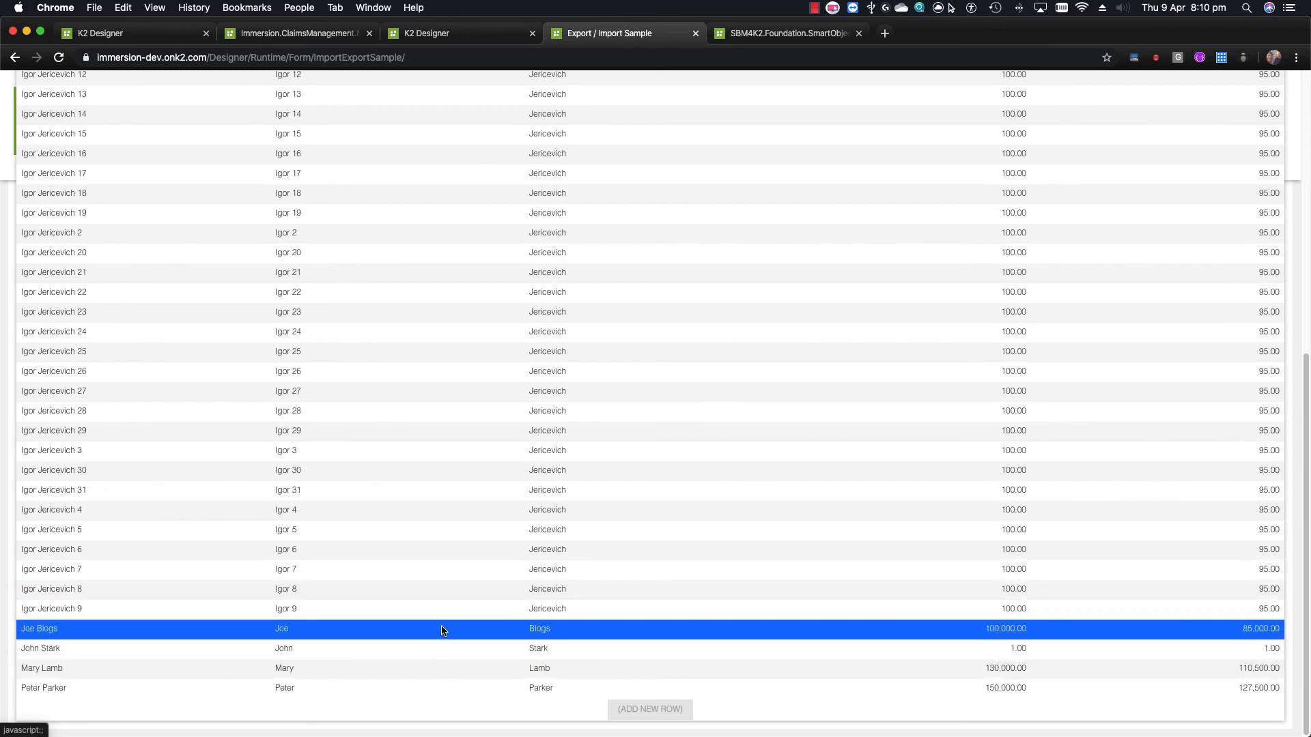
left_click(88, 654)
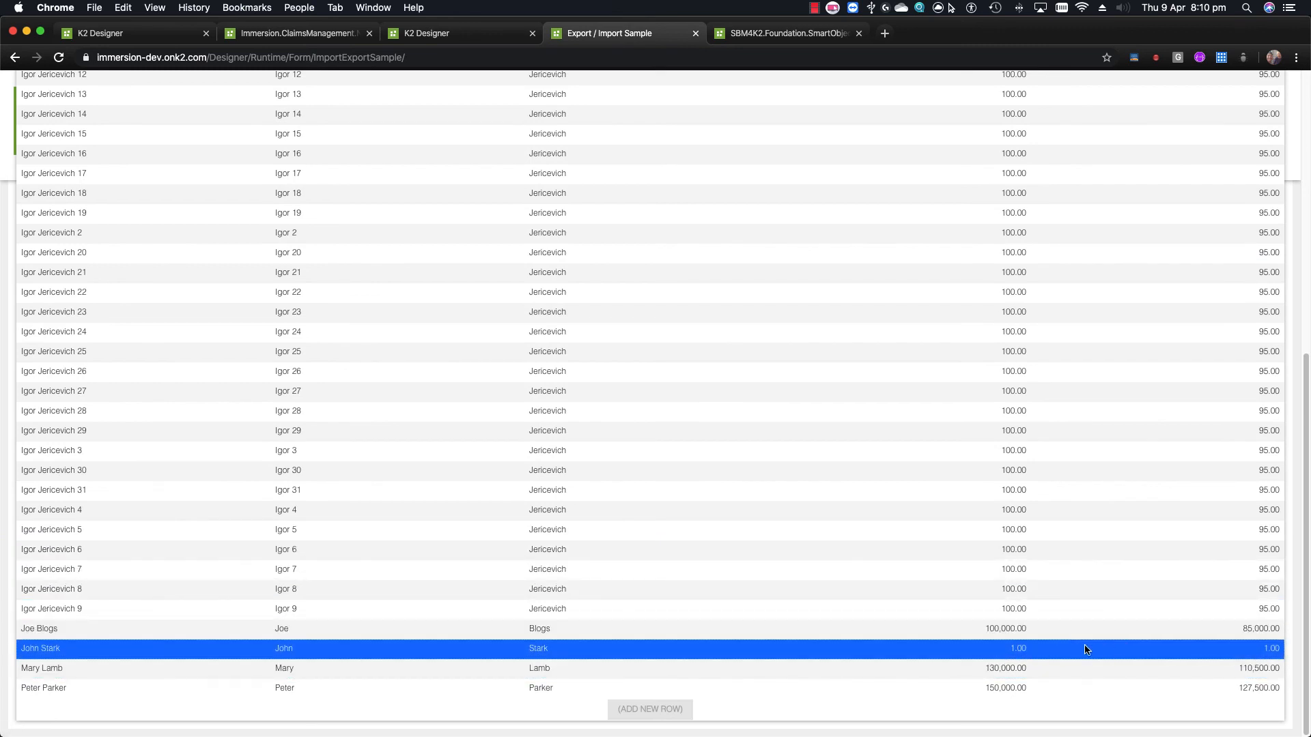
scroll(688, 497, "up", 8)
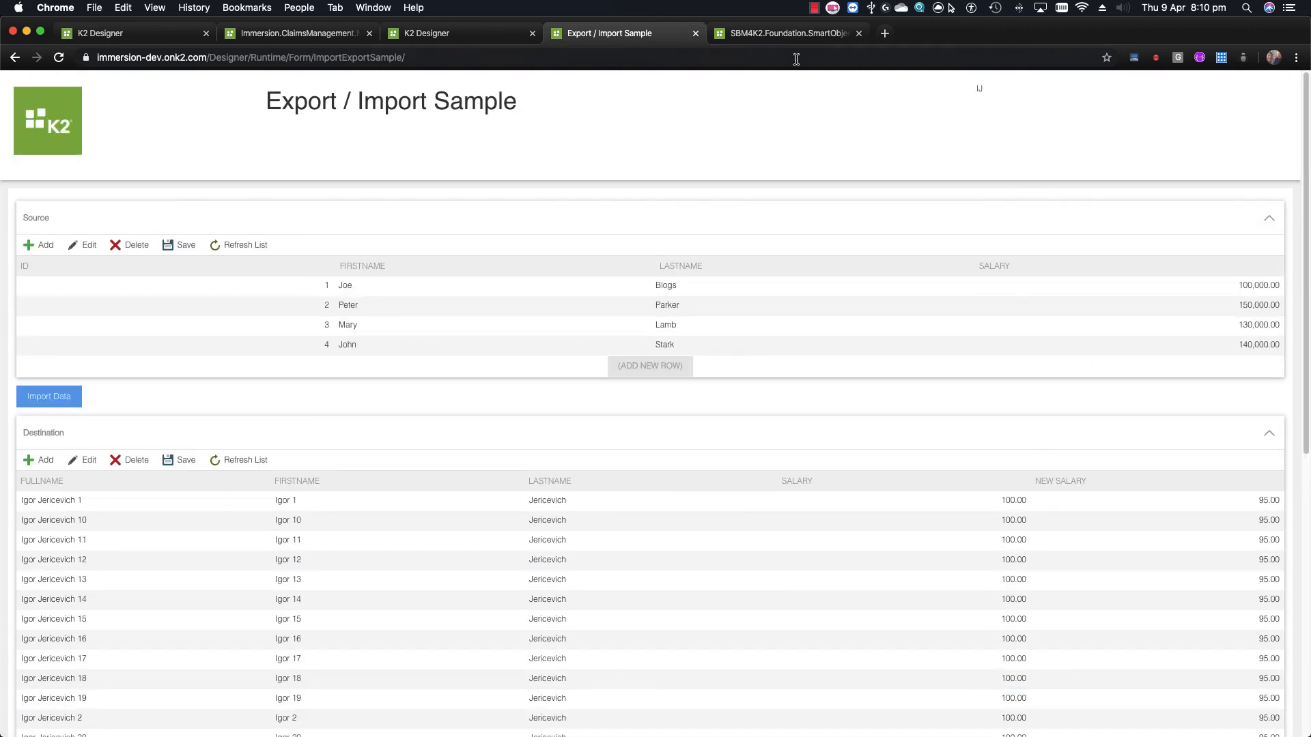
Open the Data Exporter form on the SBM4K2 Data page
left_click(785, 32)
scroll(292, 374, "up", 10)
left_click(476, 167)
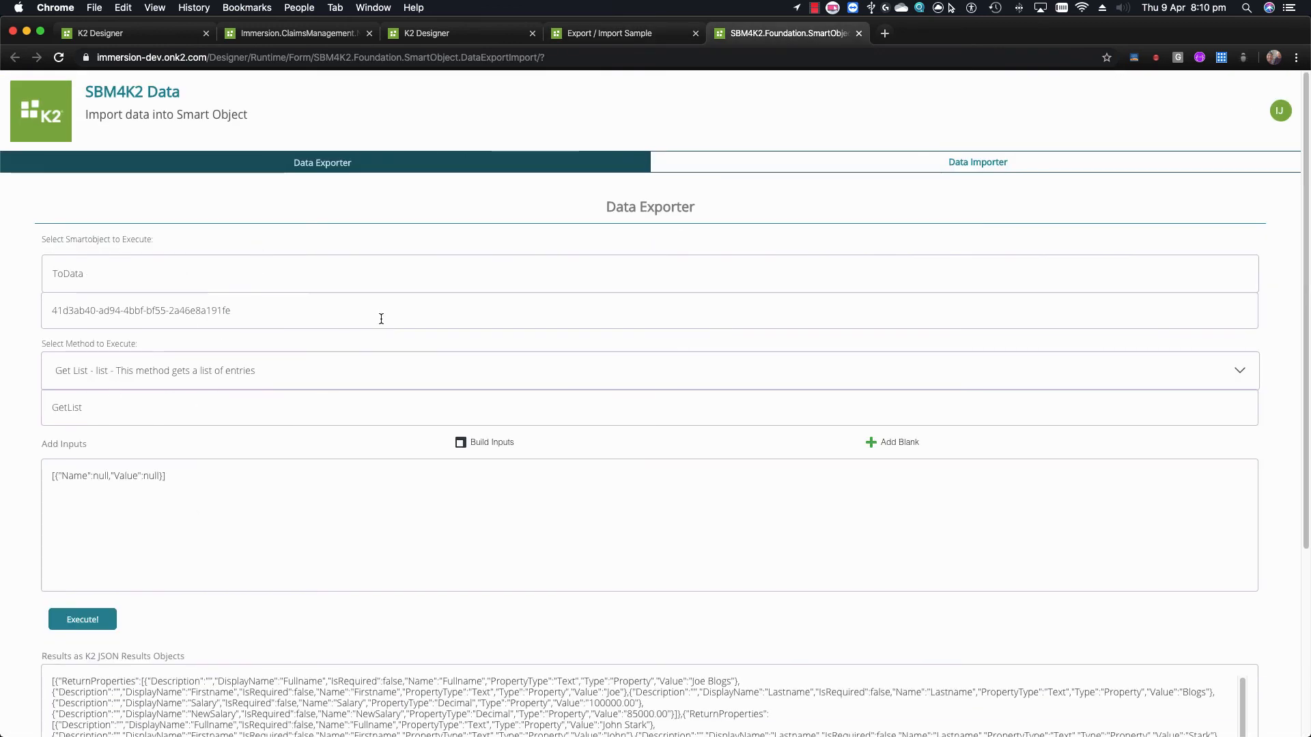
Review the Data Exporter's JSON and CSV output, then go back to the Data Importer form
scroll(319, 363, "down", 2)
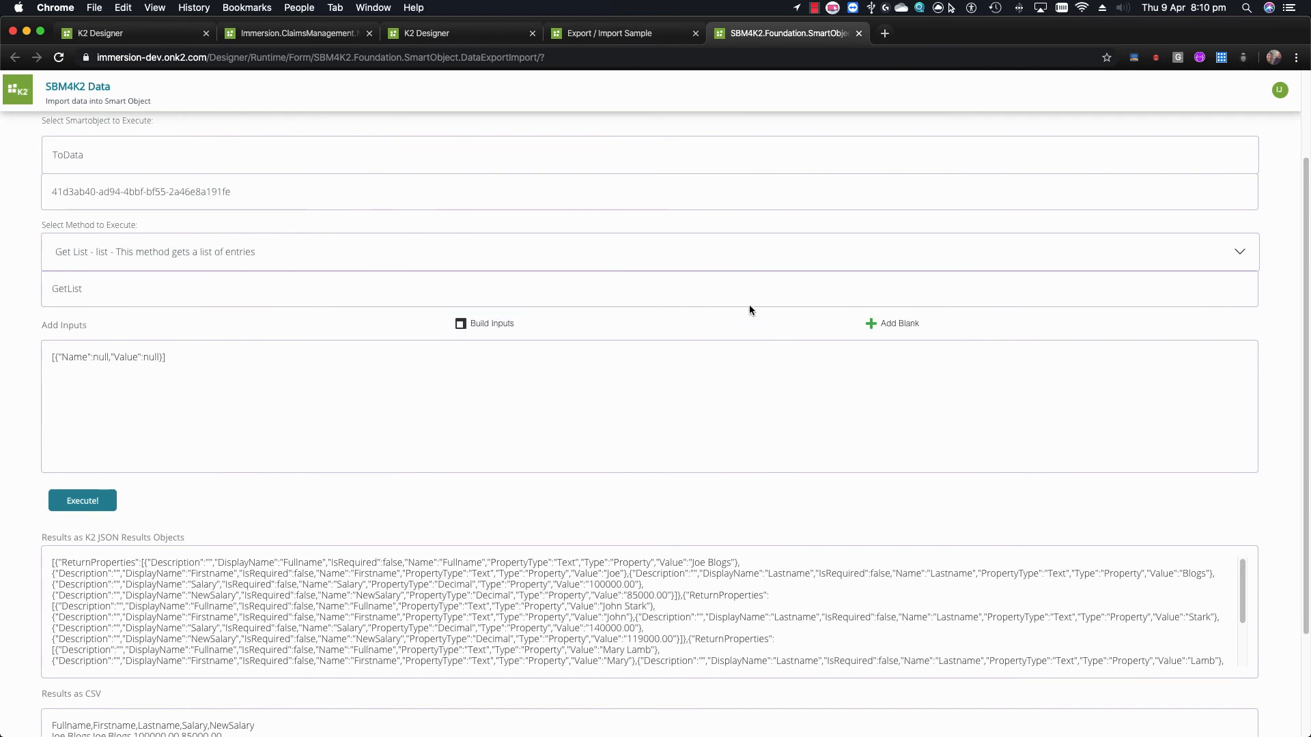
scroll(464, 410, "down", 1)
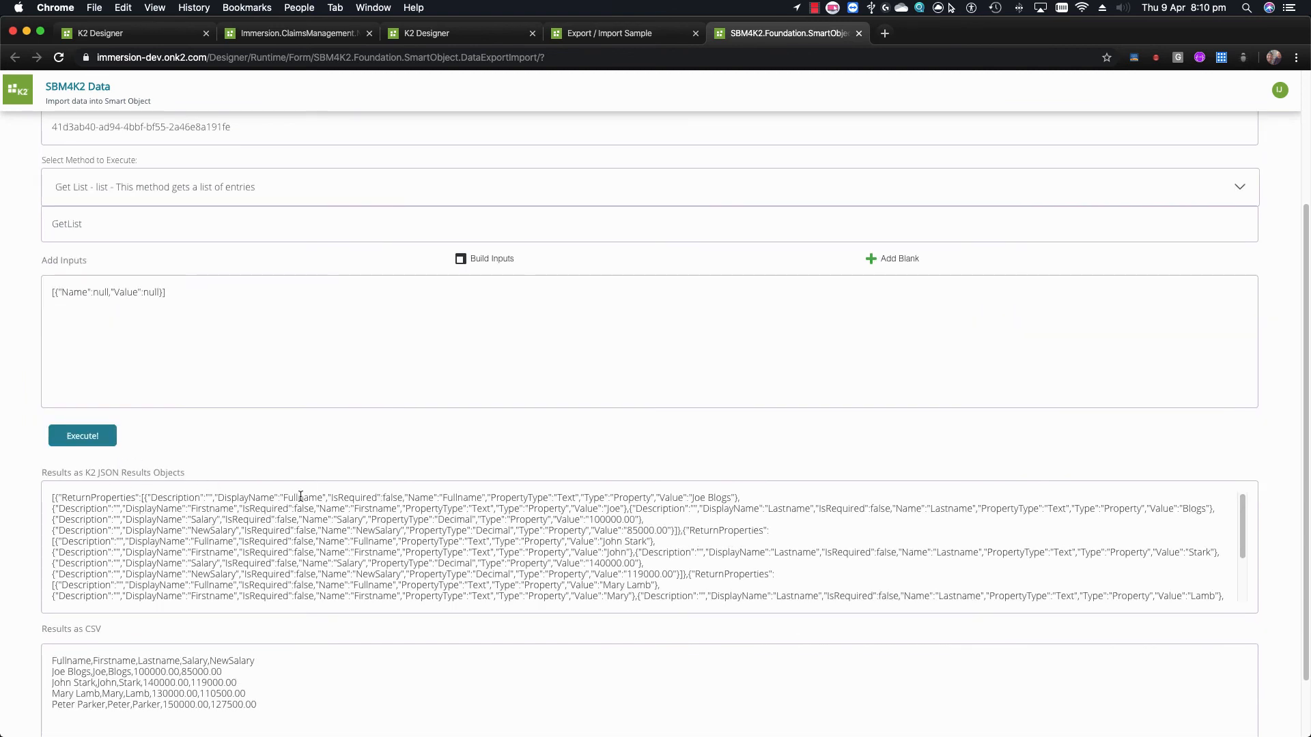
scroll(286, 519, "down", 3)
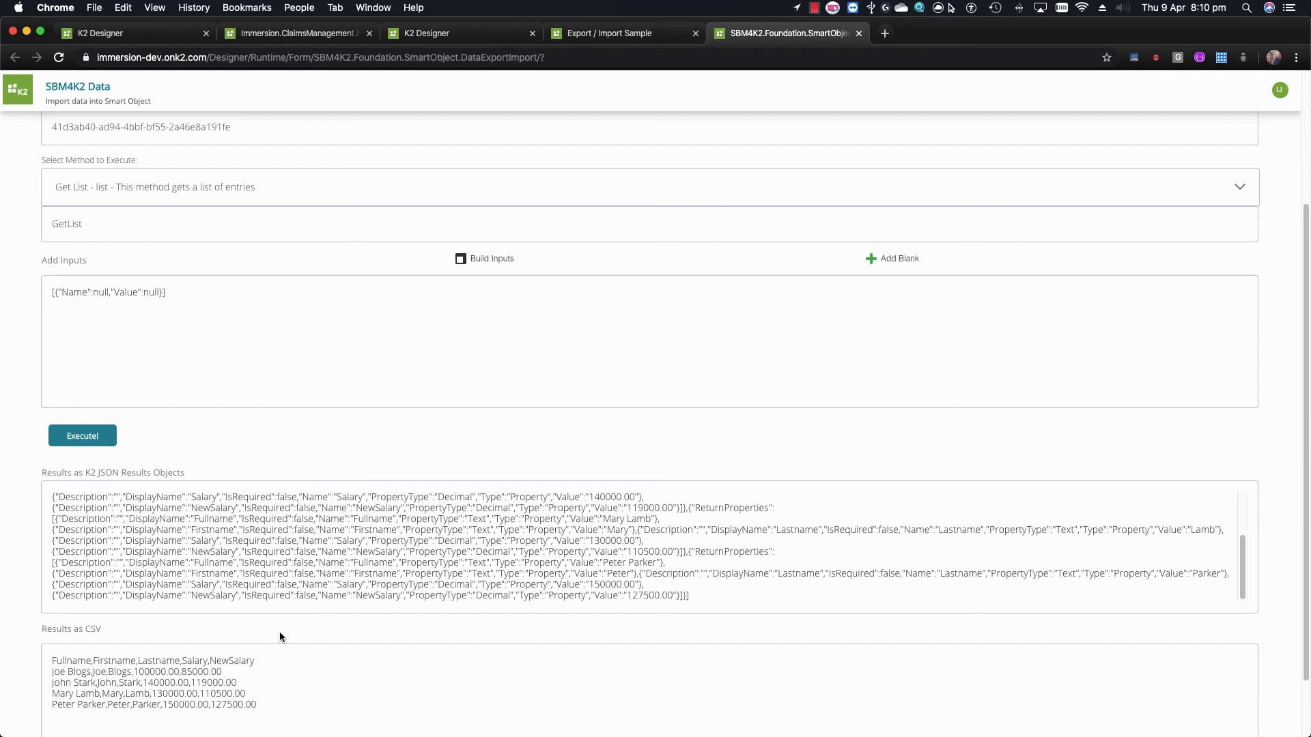
scroll(304, 611, "up", 3)
left_click(851, 166)
scroll(553, 462, "down", 1)
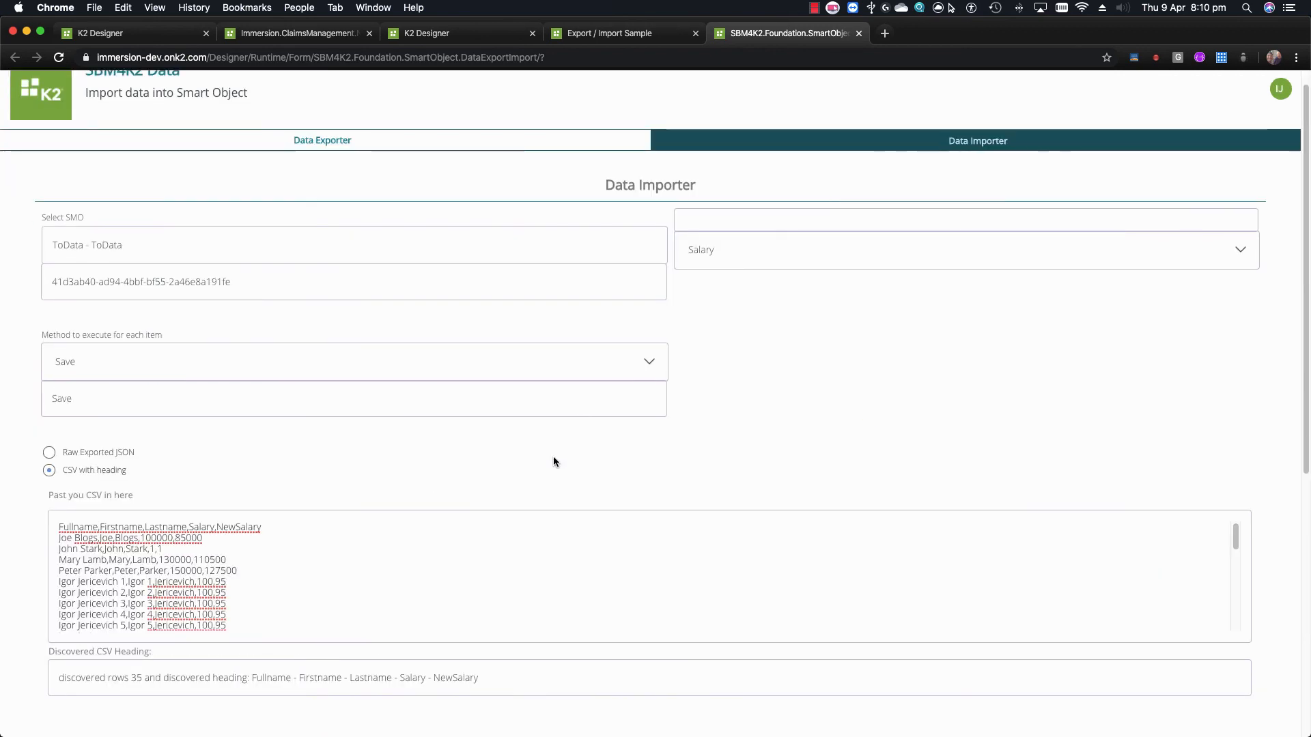
scroll(553, 459, "down", 4)
left_click(114, 226)
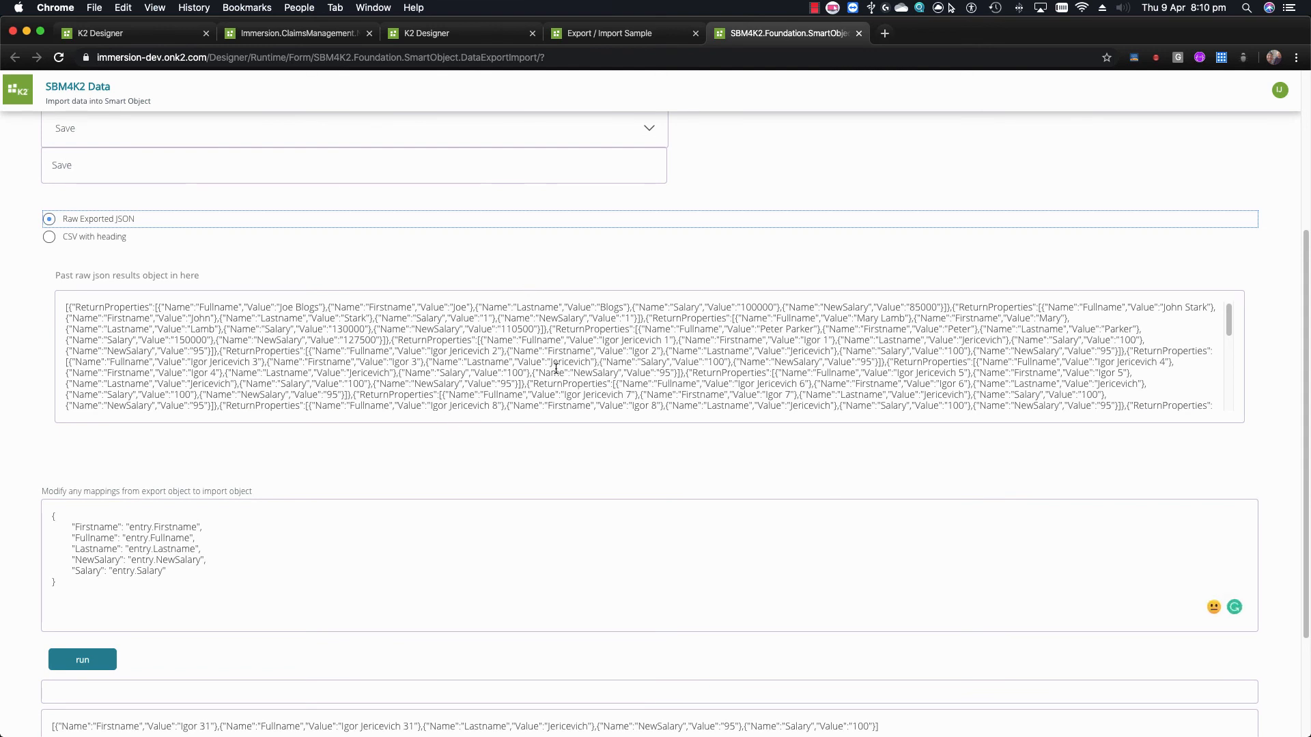
left_click_drag(493, 340, 509, 373)
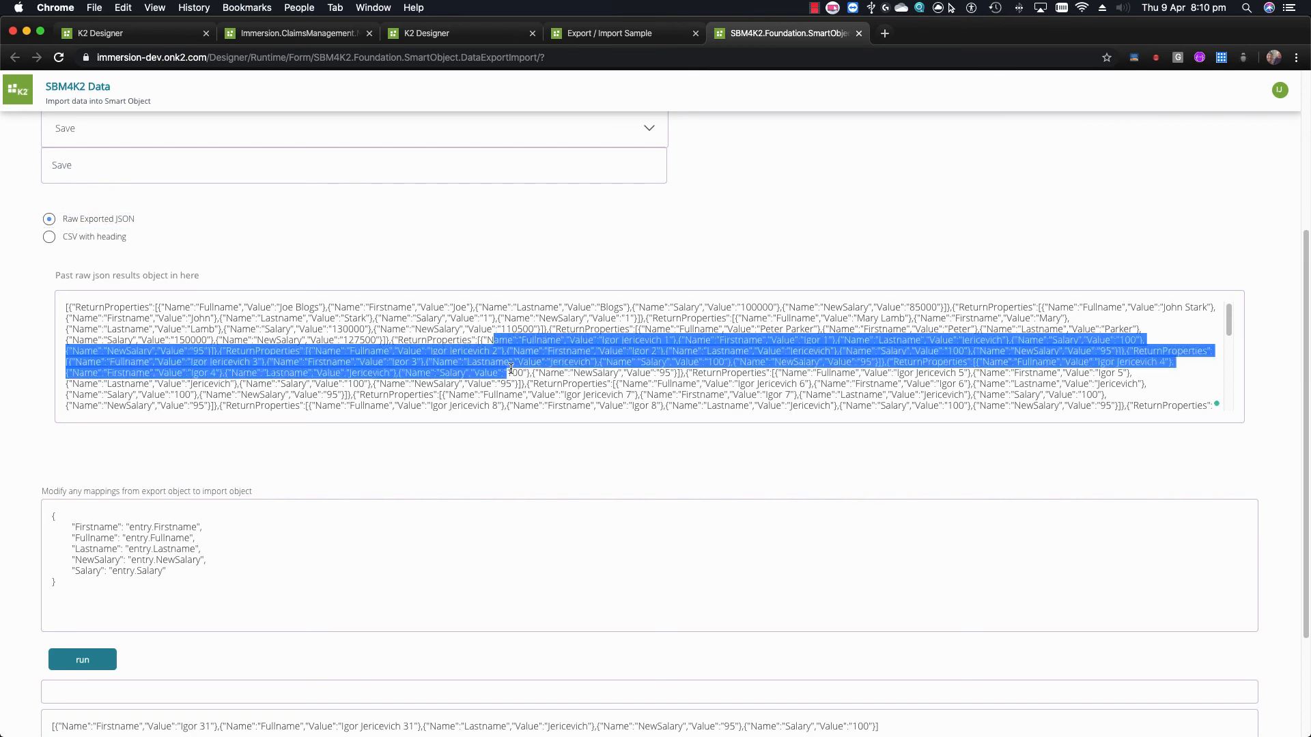
left_click(560, 363)
left_click(101, 238)
left_click(367, 346)
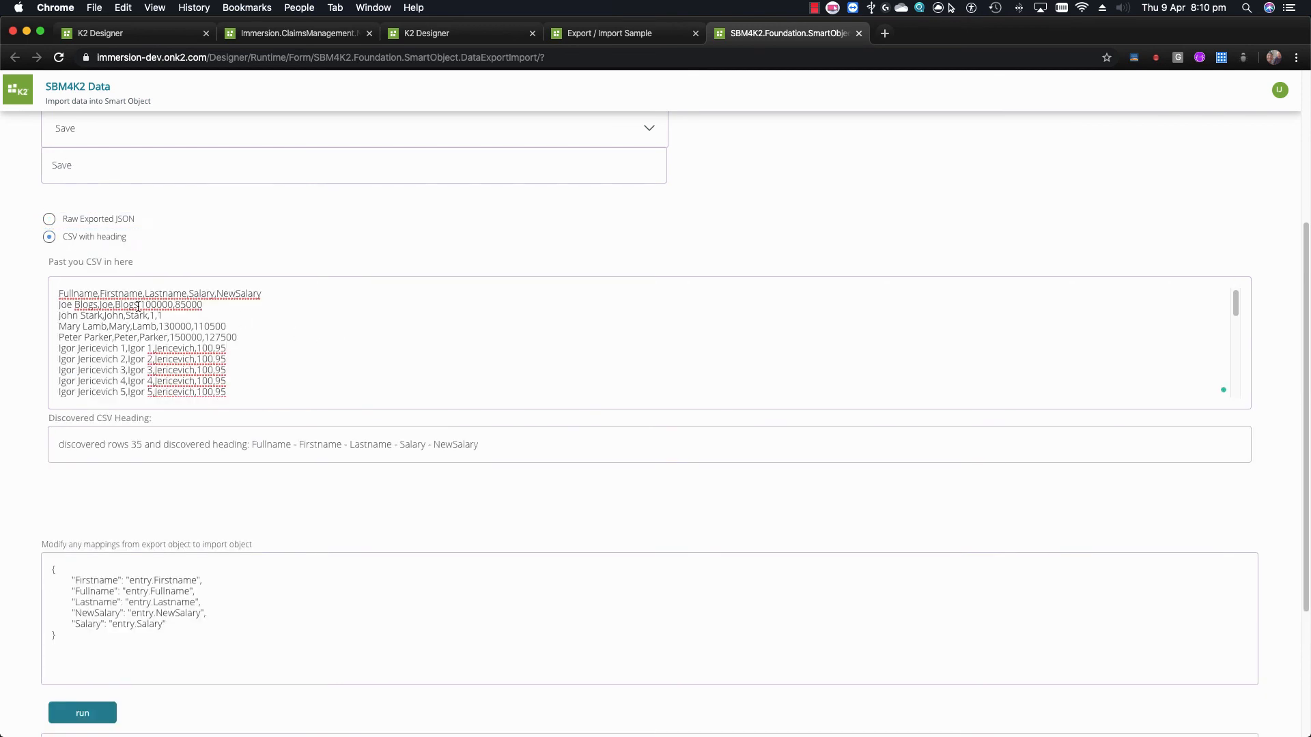
left_click_drag(138, 307, 185, 371)
left_click(236, 371)
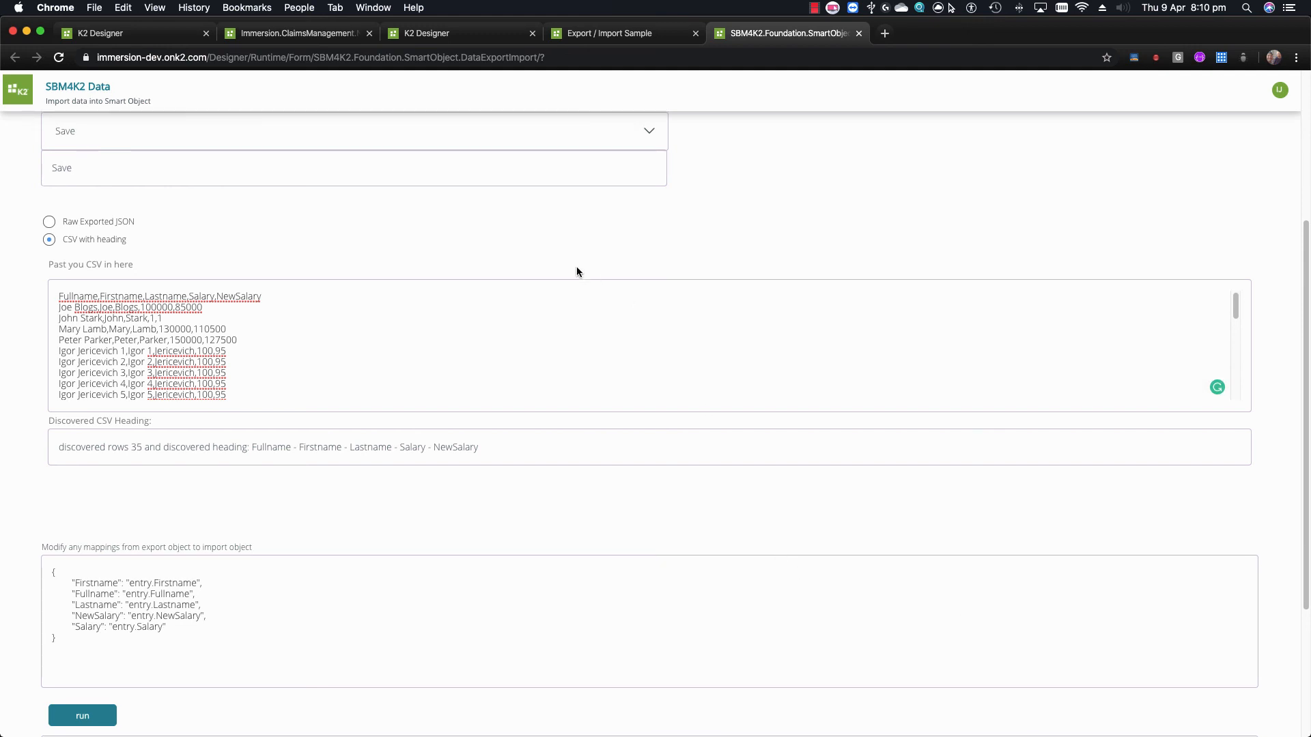
scroll(576, 269, "up", 2)
scroll(312, 413, "up", 3)
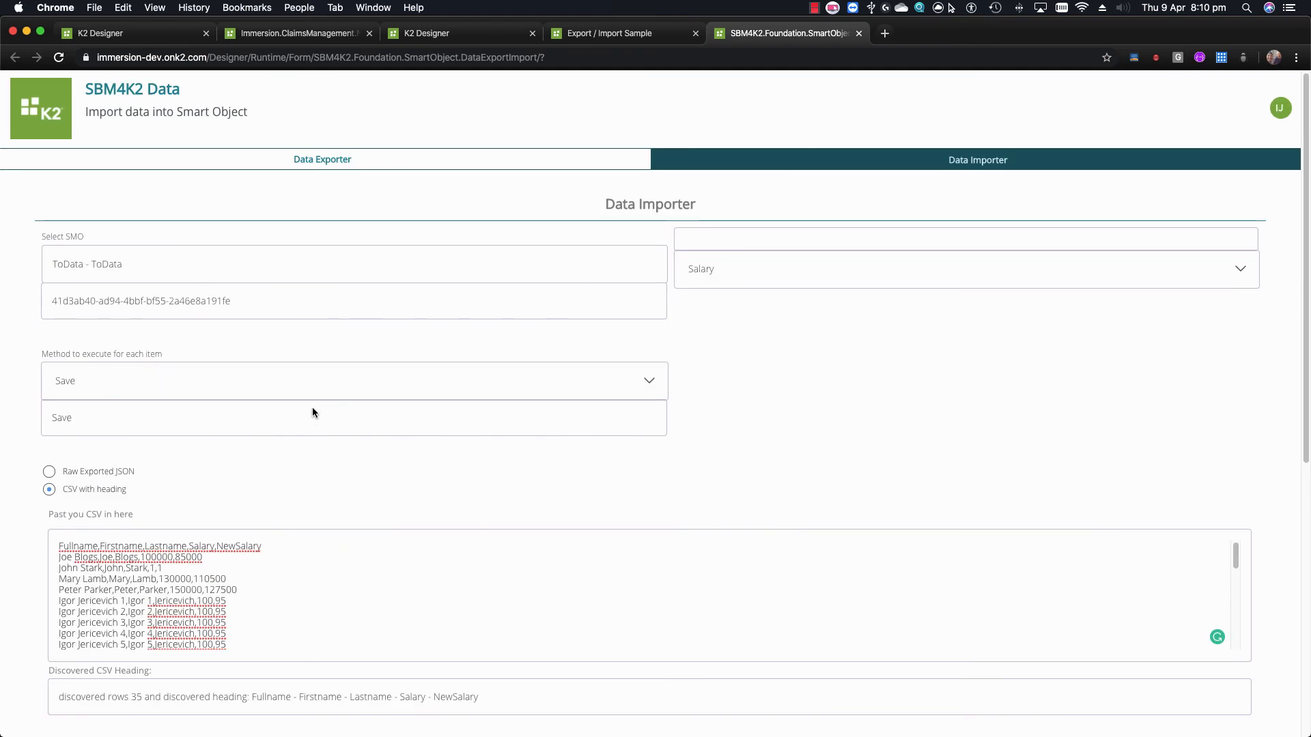
left_click(372, 163)
scroll(302, 353, "down", 1)
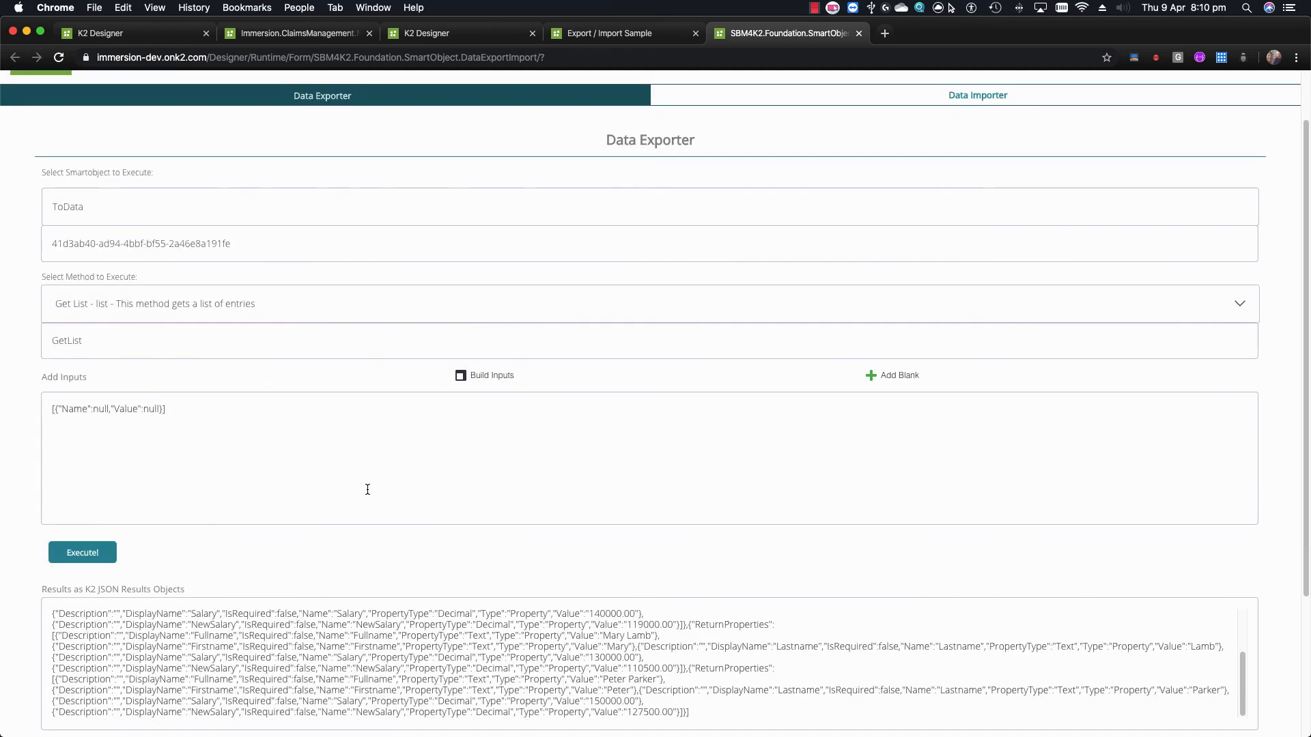
scroll(743, 243, "up", 1)
left_click(778, 173)
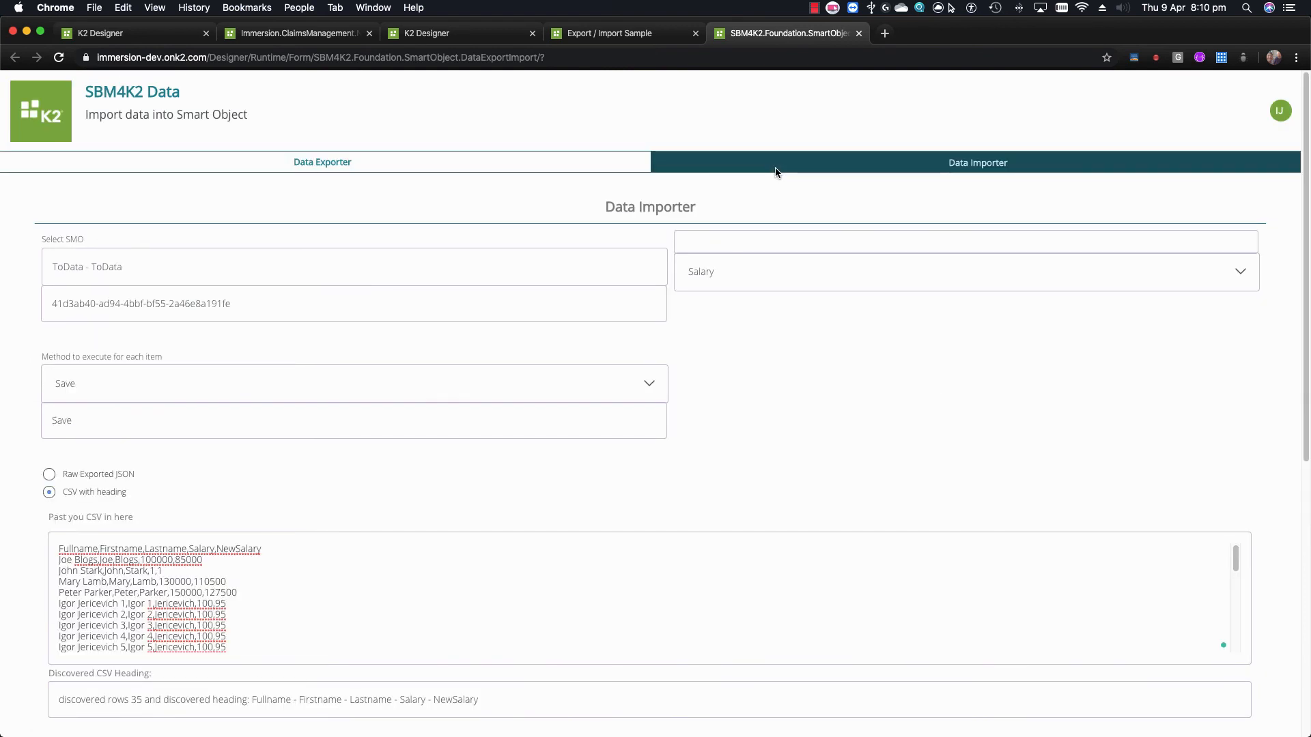